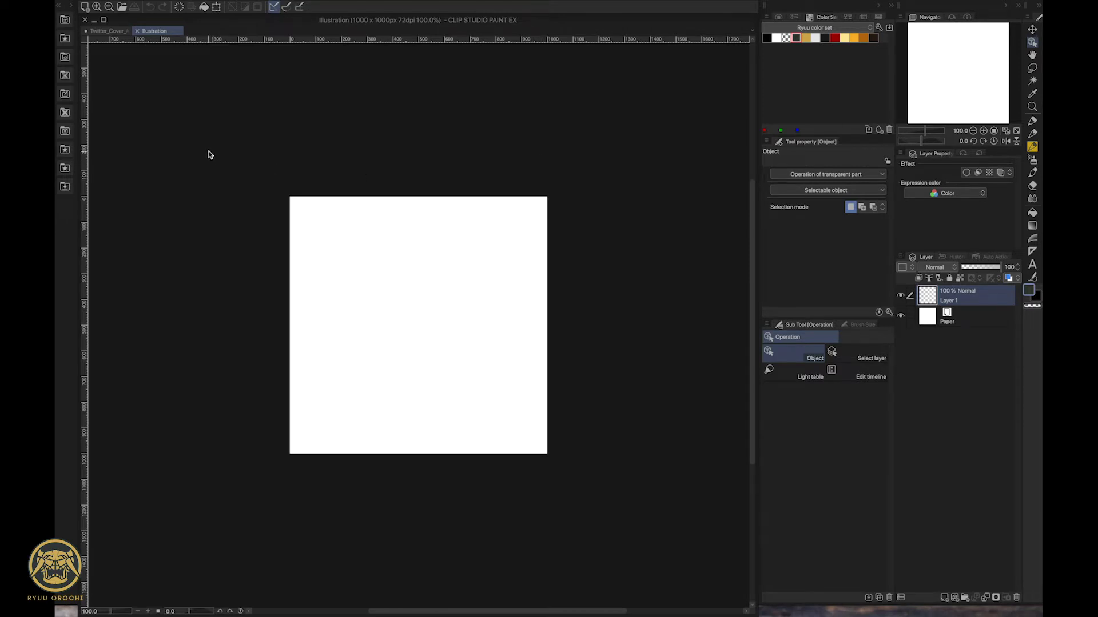
- Start a new illustration document named Social_Media_Cover_Art
{"action": "left_click", "coordinate": [174, 6]}
{"action": "left_click", "coordinate": [178, 17]}
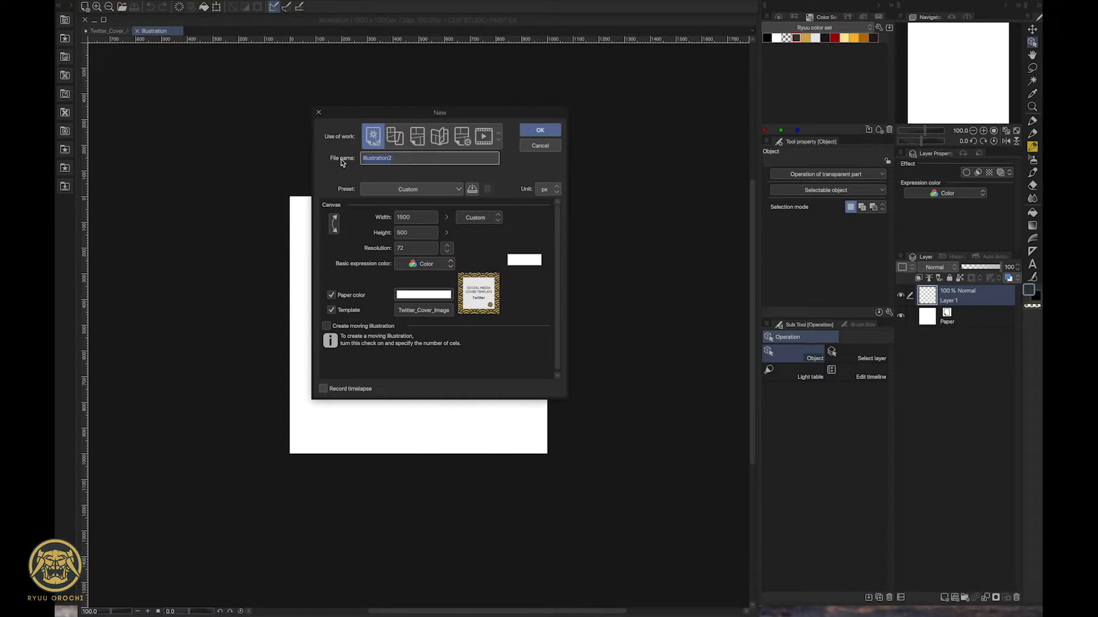
{"action": "type", "text": "Social_Media_Cover_Art"}
- Review the new canvas's width, height and resolution settings
{"action": "left_click", "coordinate": [407, 217]}
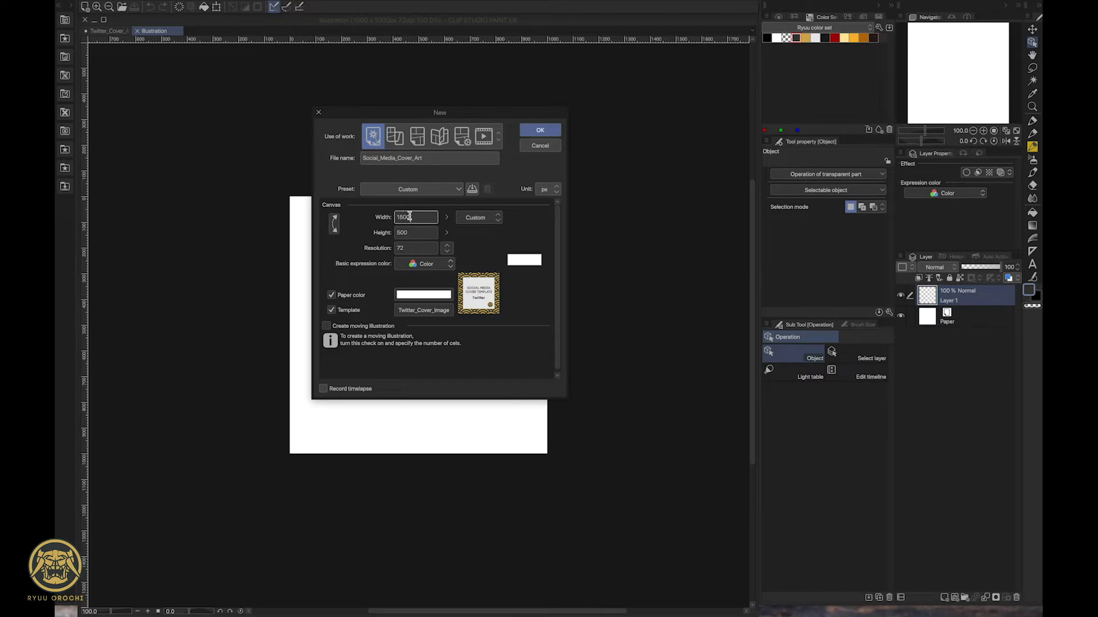
{"action": "left_click", "coordinate": [417, 233]}
{"action": "left_click", "coordinate": [413, 217]}
{"action": "left_click", "coordinate": [415, 232]}
{"action": "left_click", "coordinate": [414, 216]}
{"action": "left_click", "coordinate": [416, 231]}
{"action": "left_click", "coordinate": [411, 248]}
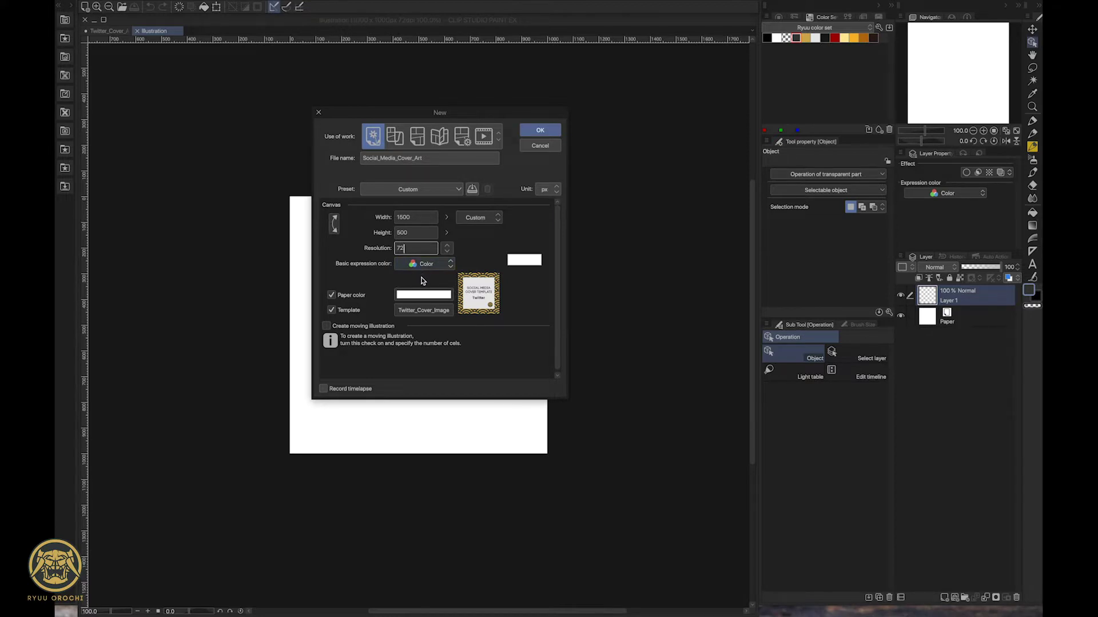
{"action": "left_click", "coordinate": [418, 218]}
{"action": "left_click", "coordinate": [421, 234]}
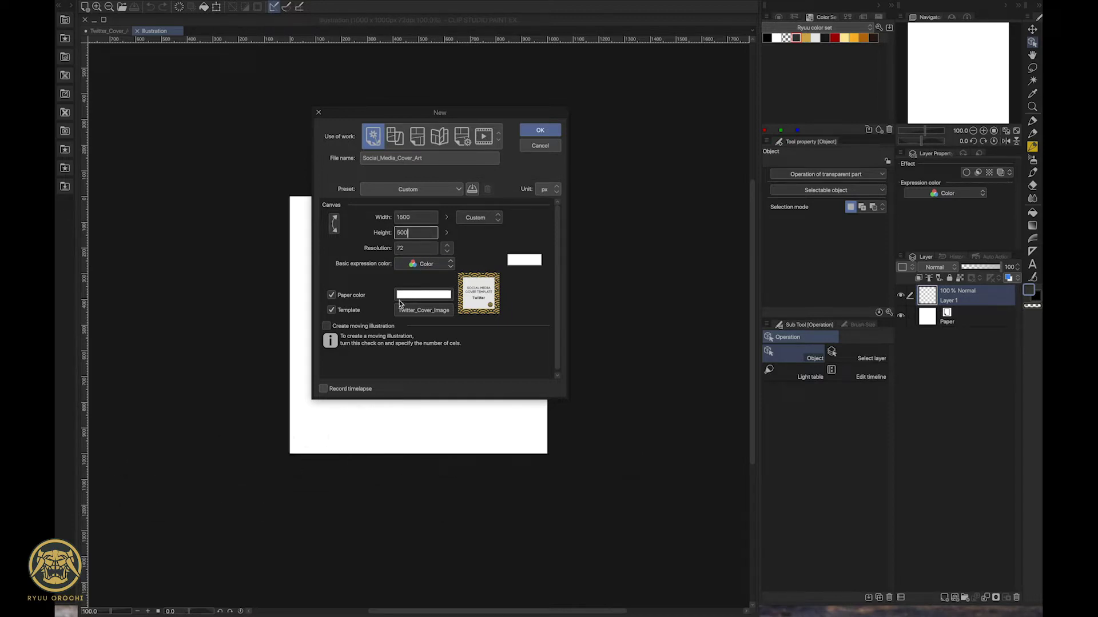
- Find the Twitter_Cover_Image template by searching for "twitter", assign it to the new canvas and create the document
{"action": "left_click", "coordinate": [344, 311]}
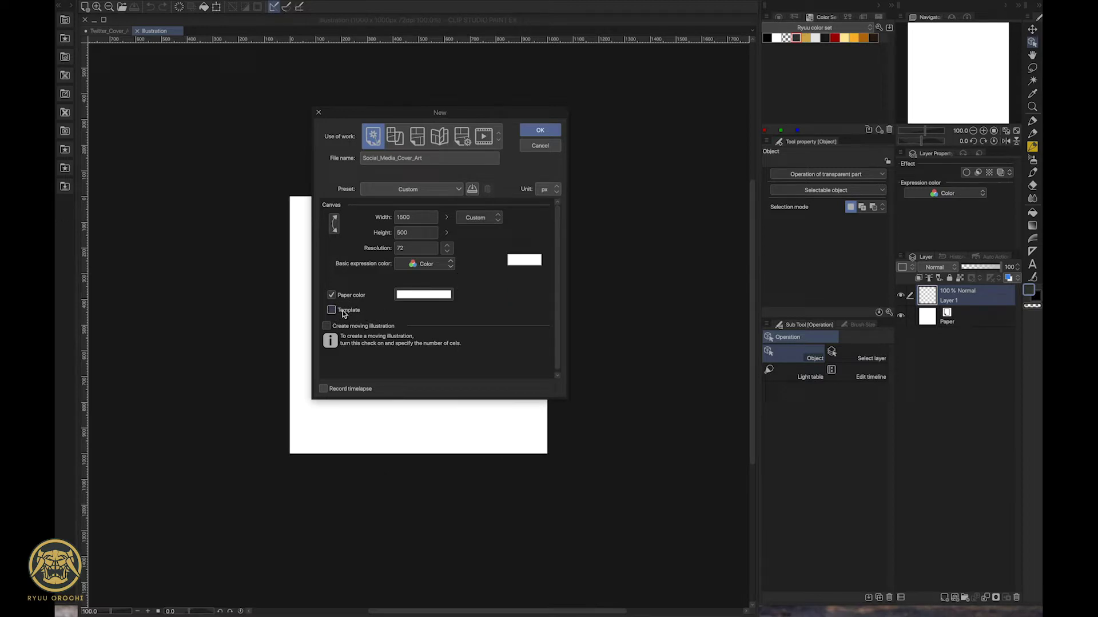
{"action": "left_click", "coordinate": [343, 311]}
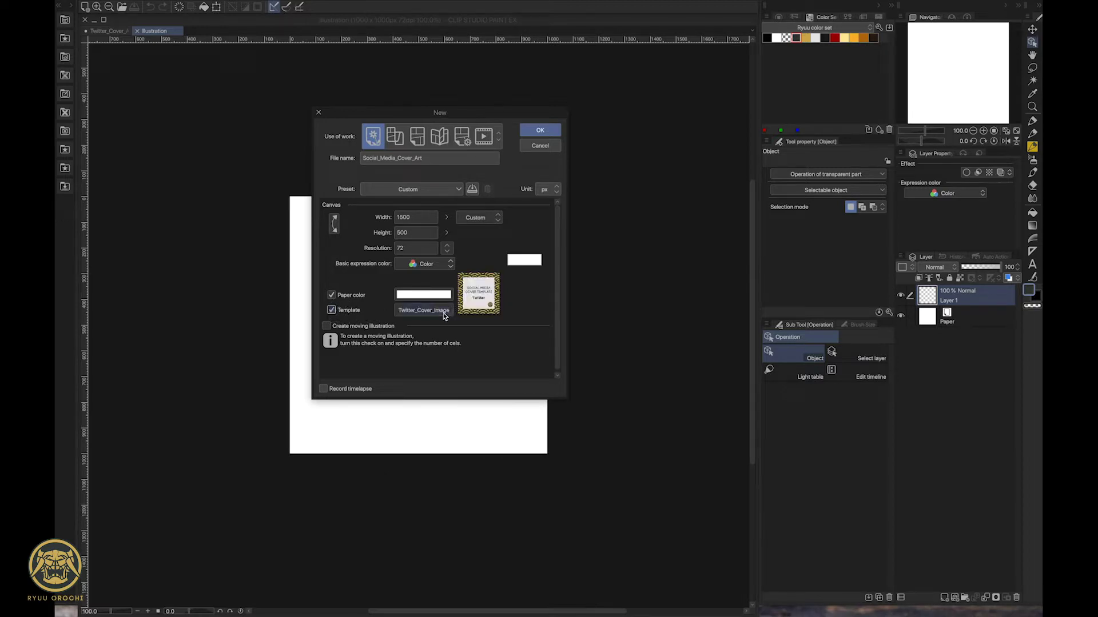
{"action": "left_click", "coordinate": [433, 316]}
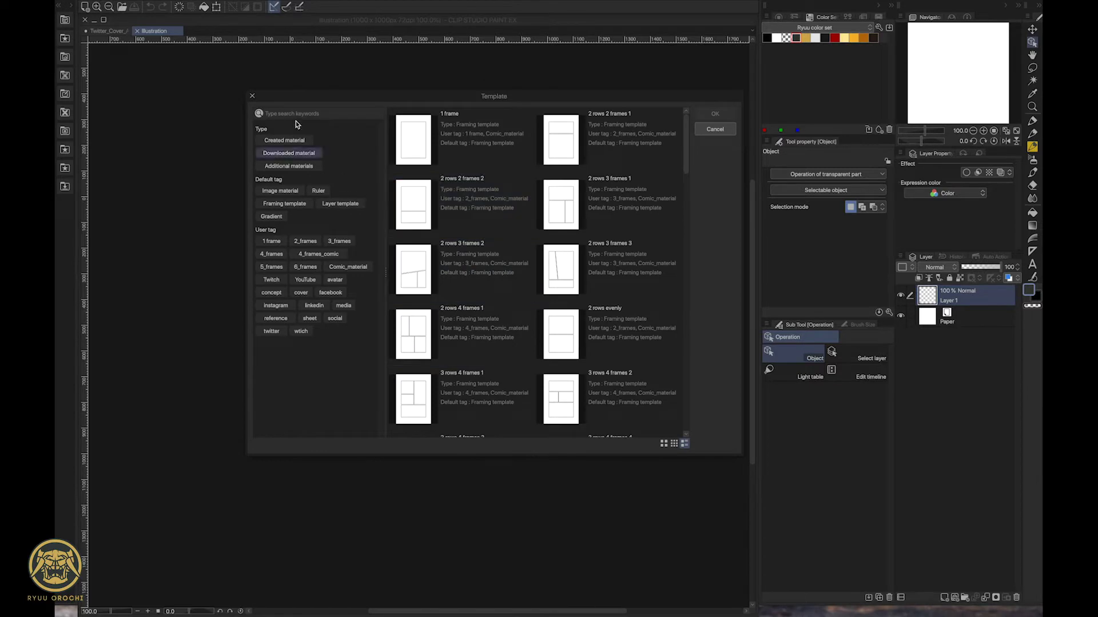
{"action": "type", "text": "twitter"}
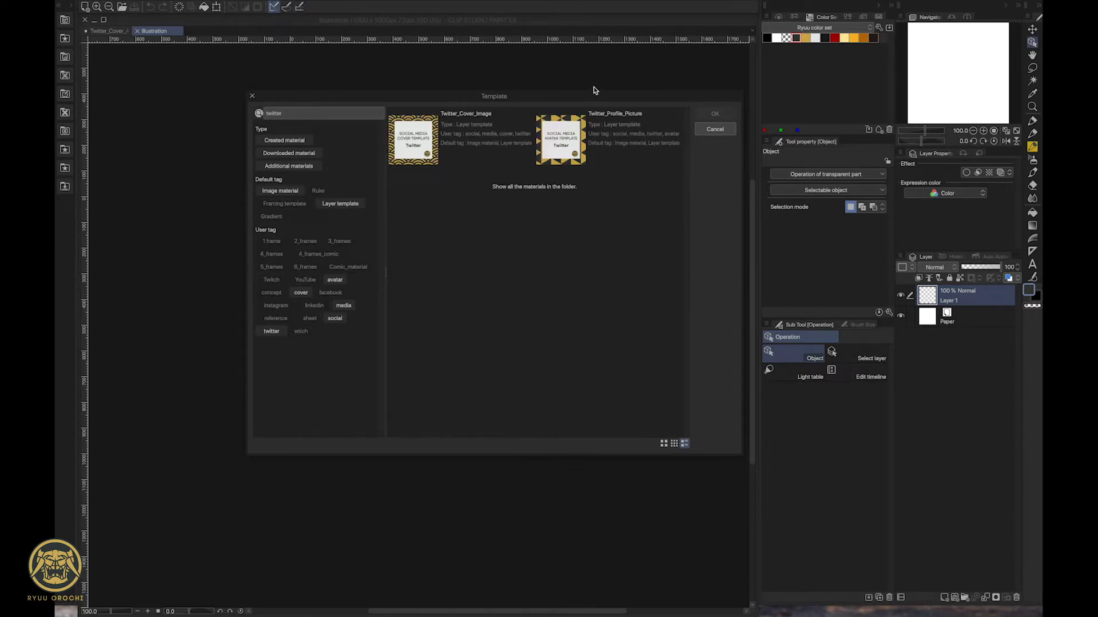
{"action": "left_click", "coordinate": [420, 144]}
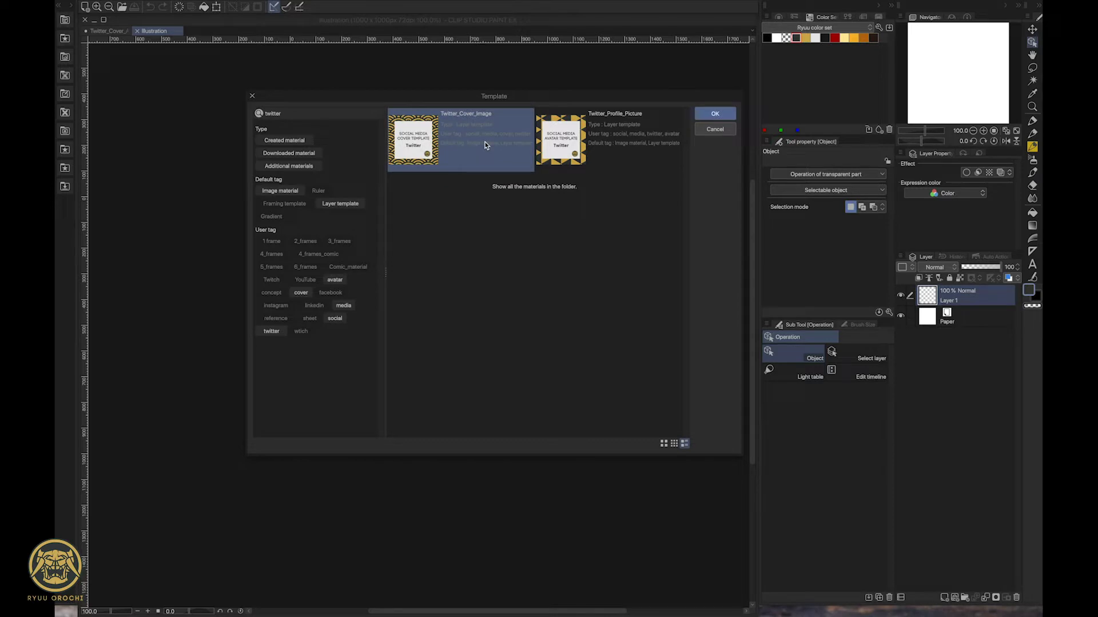
{"action": "left_click", "coordinate": [708, 116]}
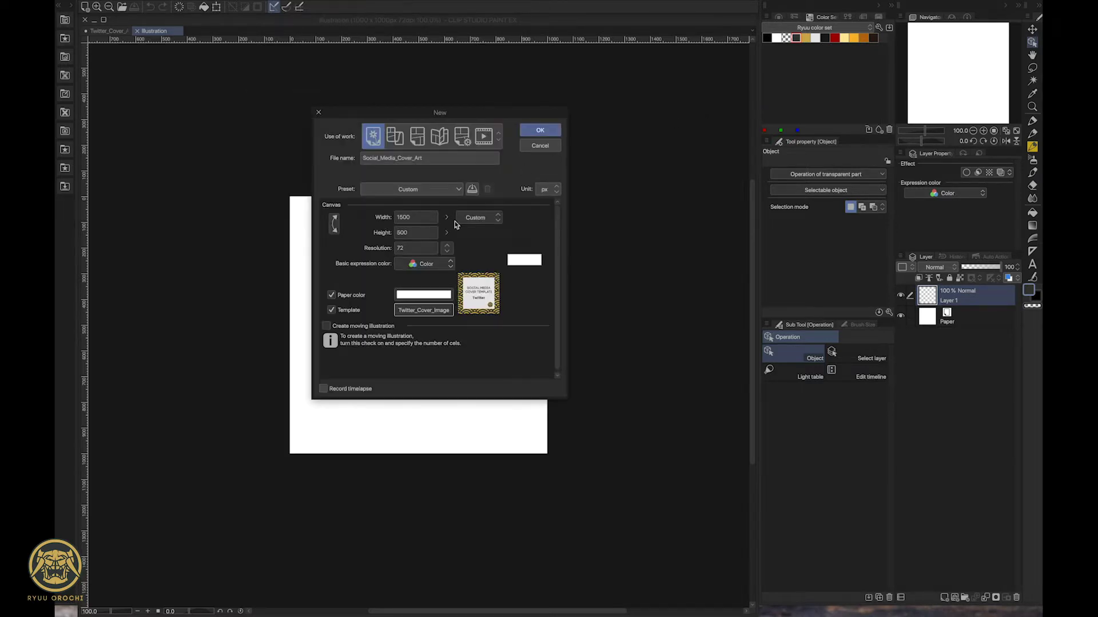
{"action": "left_click", "coordinate": [542, 131]}
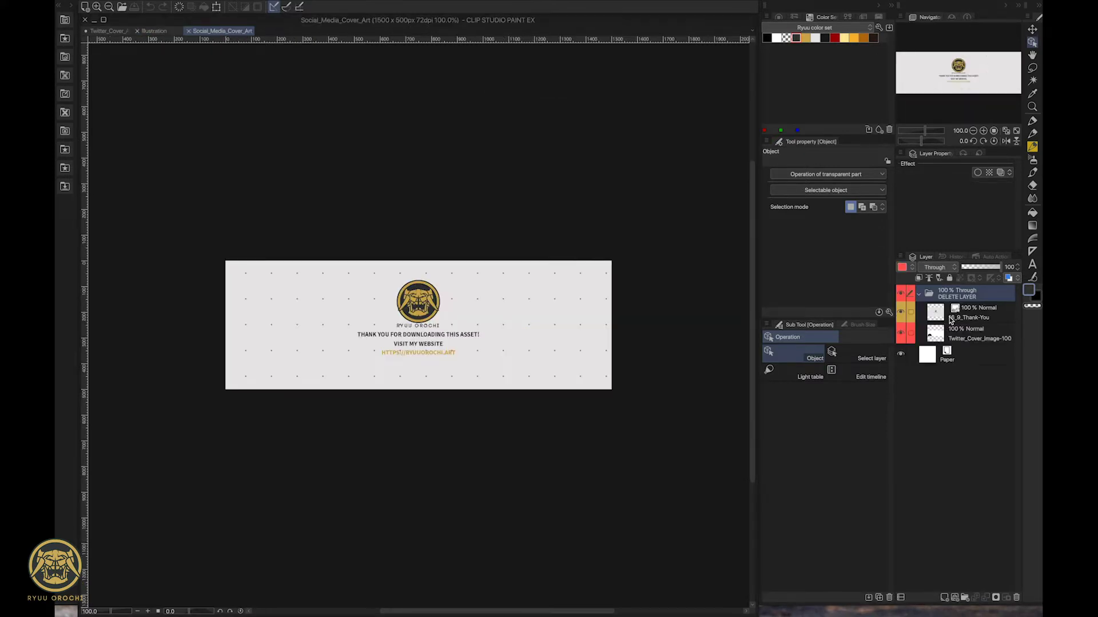
- Hide the 16_9_Thank-You layer to expose the cover guide and collapse the DELETE LAYER folder
{"action": "left_click", "coordinate": [951, 319]}
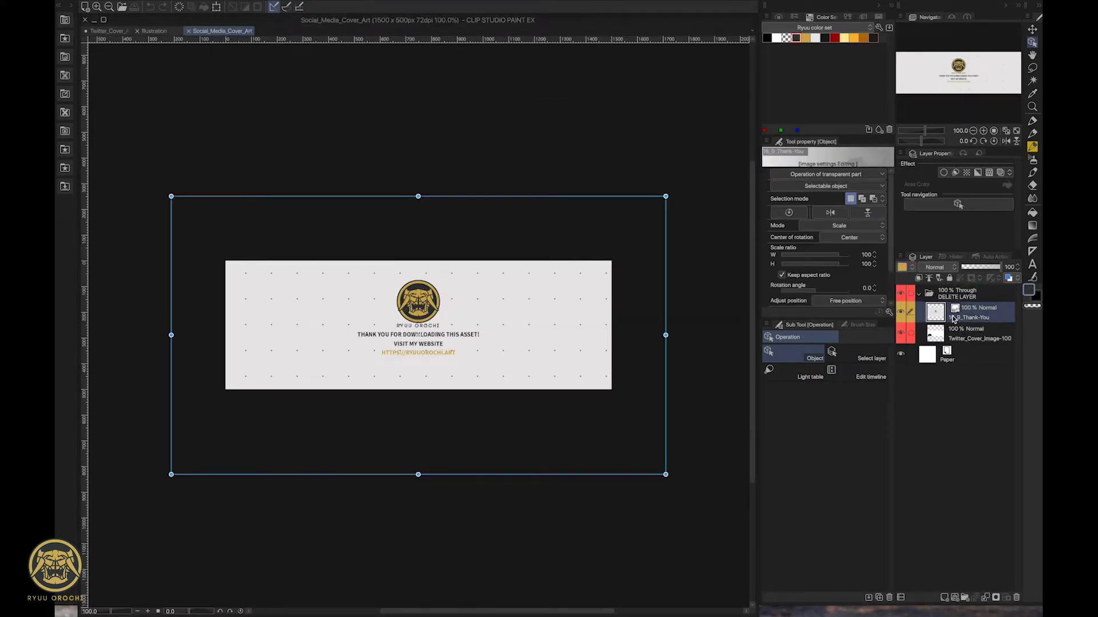
{"action": "left_click", "coordinate": [901, 314]}
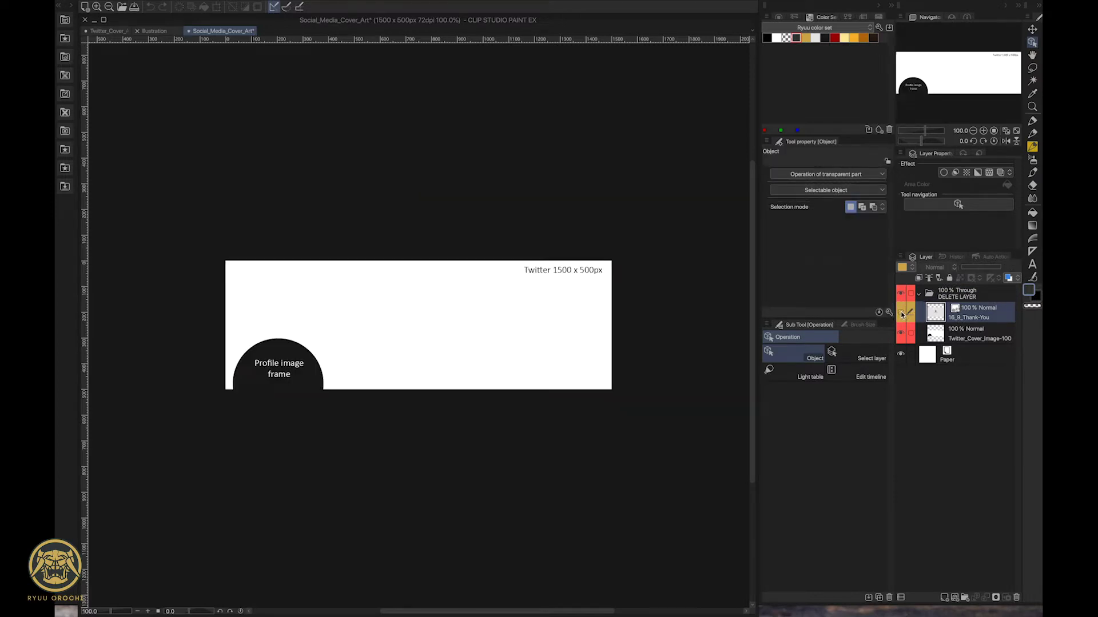
{"action": "left_click", "coordinate": [998, 295]}
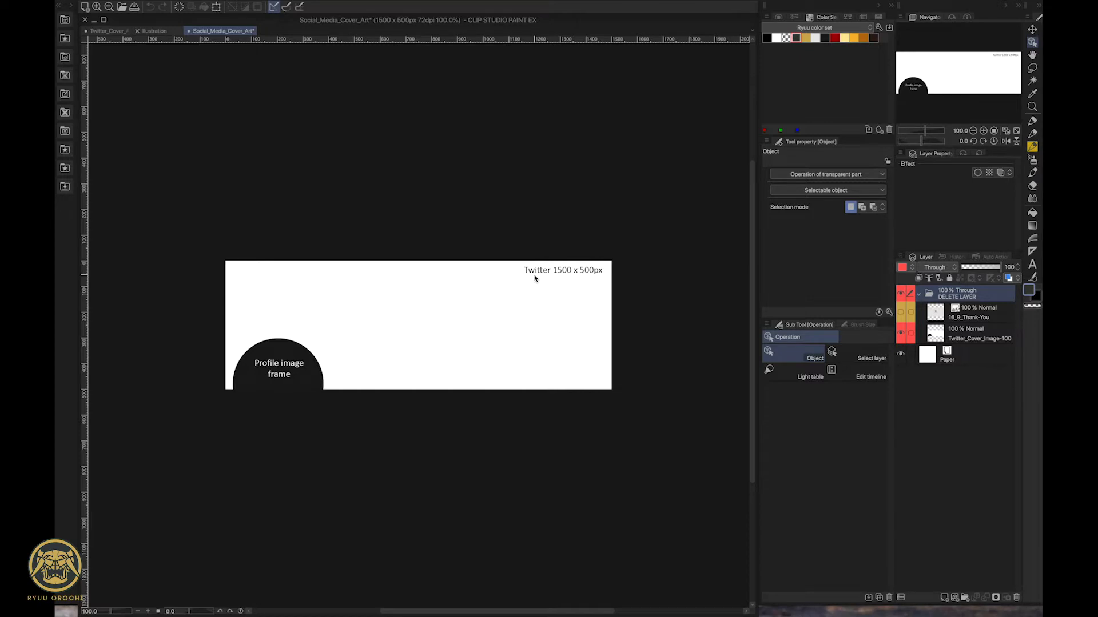
{"action": "left_click", "coordinate": [303, 358]}
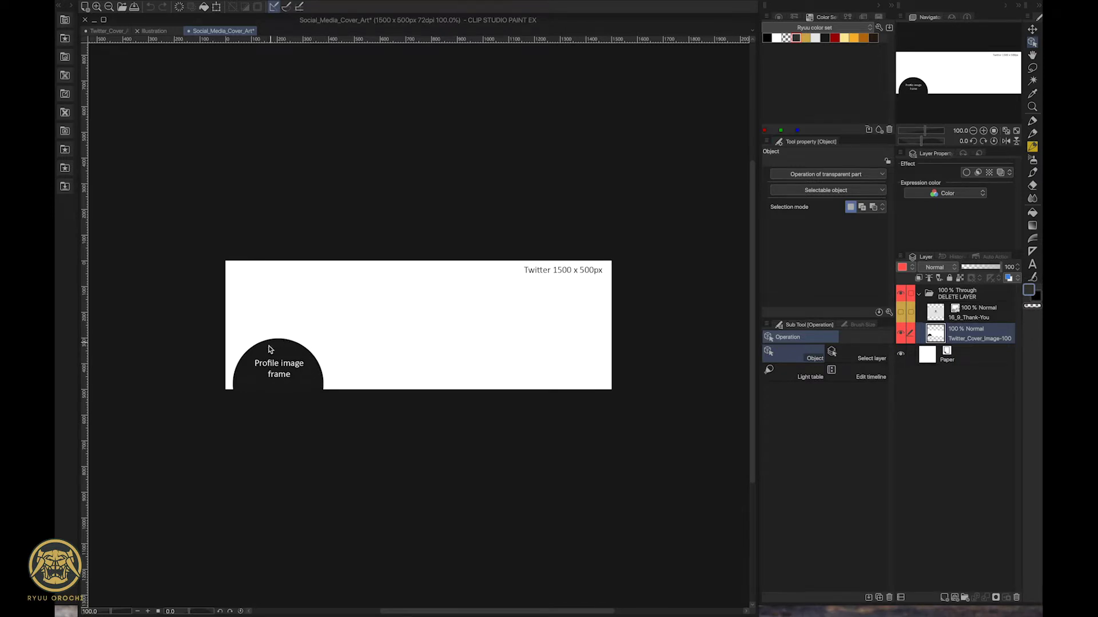
{"action": "left_click", "coordinate": [962, 293]}
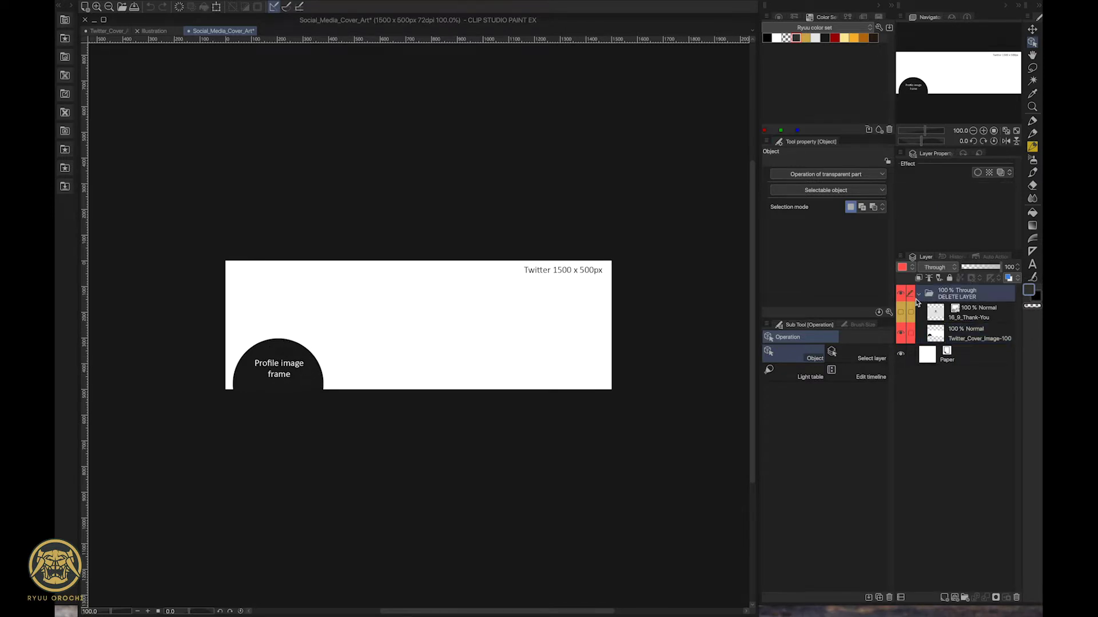
{"action": "left_click", "coordinate": [919, 295]}
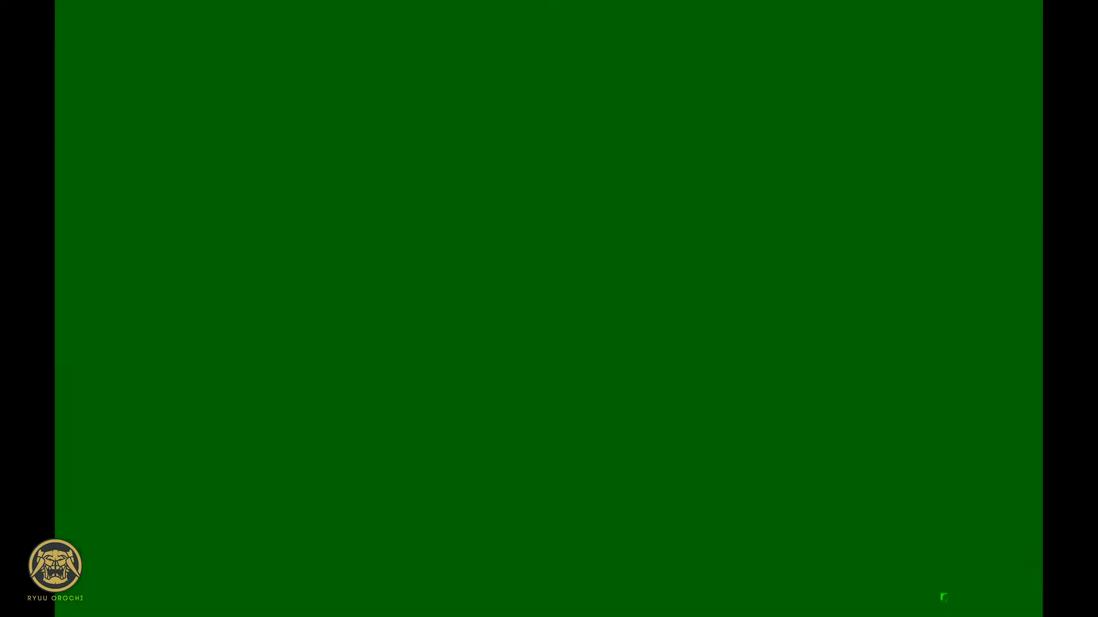
- Add a new raster layer above the DELETE LAYER folder and import the samurai street photo from the Imagery folder
{"action": "left_click", "coordinate": [944, 598]}
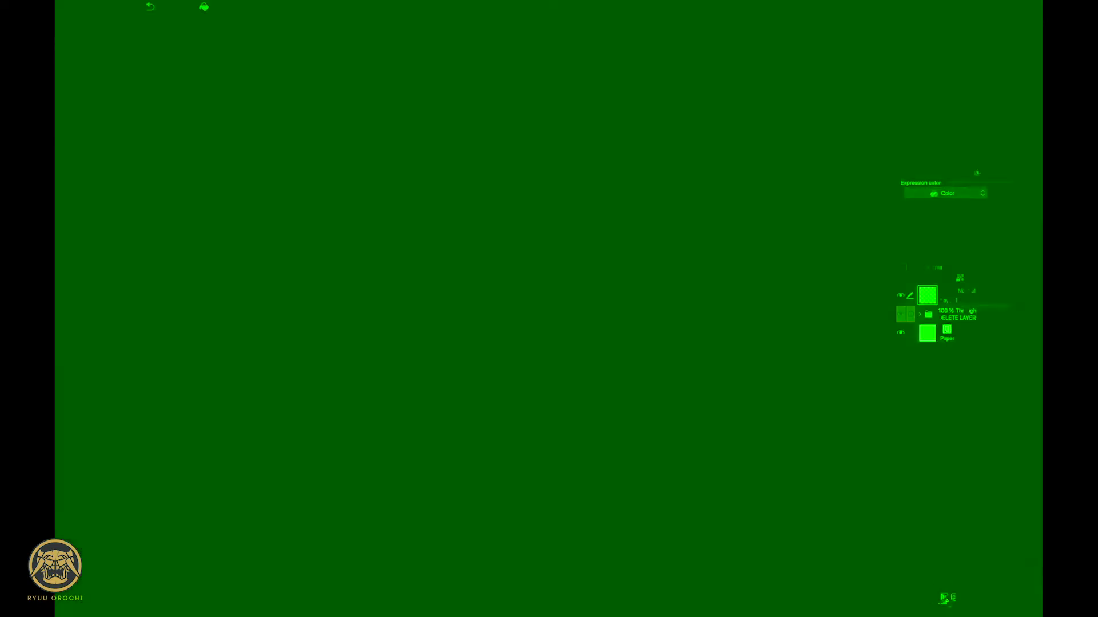
{"action": "left_click", "coordinate": [168, 6]}
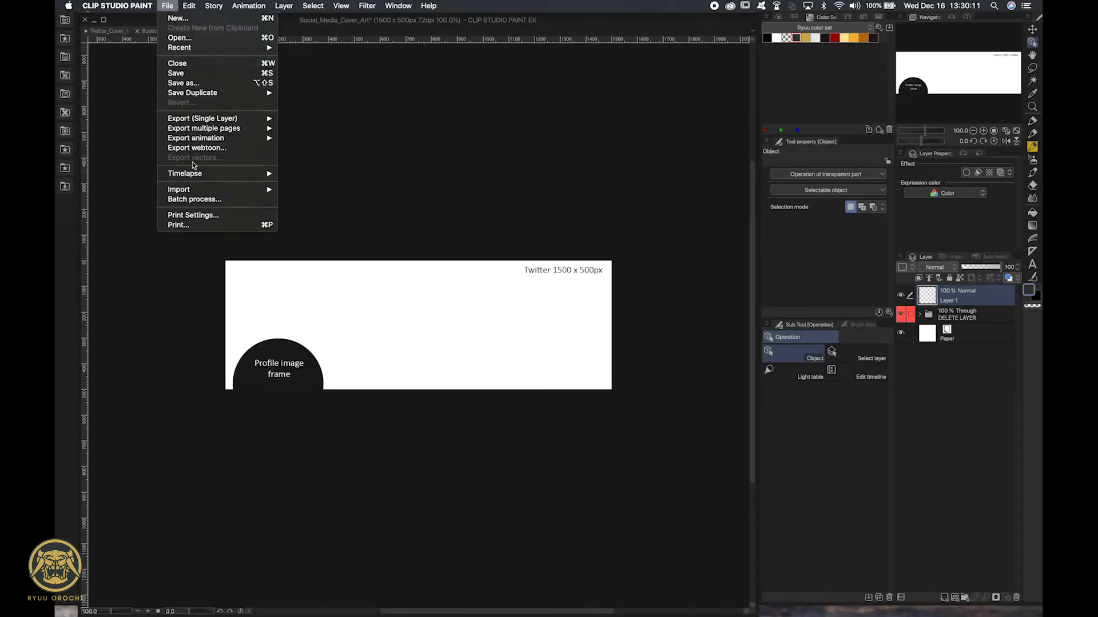
{"action": "mouse_move", "coordinate": [205, 191]}
{"action": "left_click", "coordinate": [318, 190]}
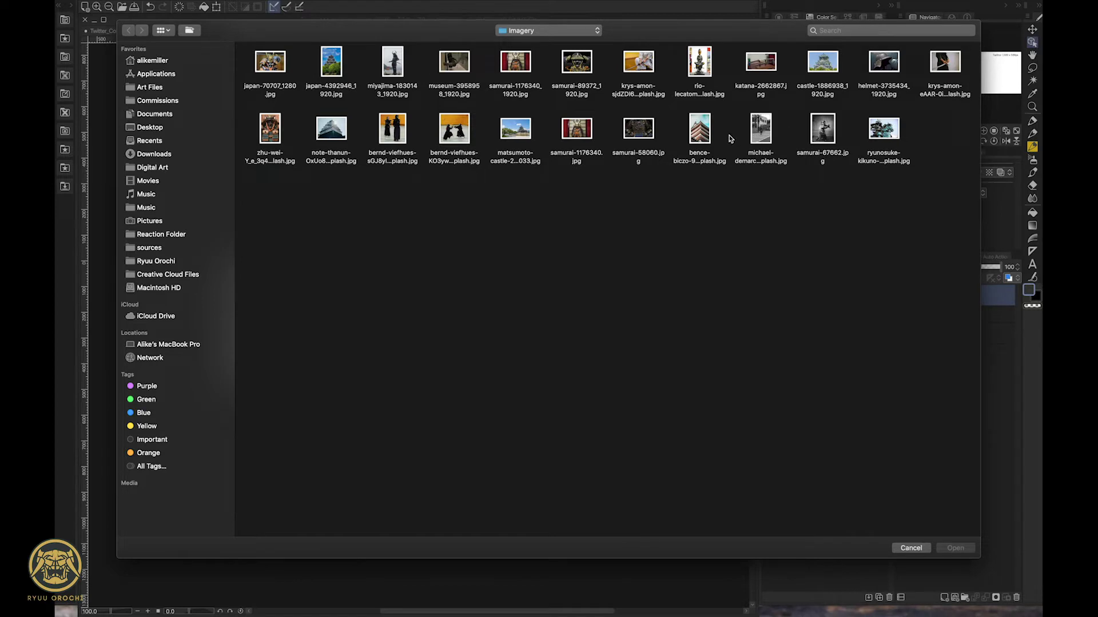
{"action": "left_click", "coordinate": [751, 133]}
{"action": "left_click", "coordinate": [971, 548]}
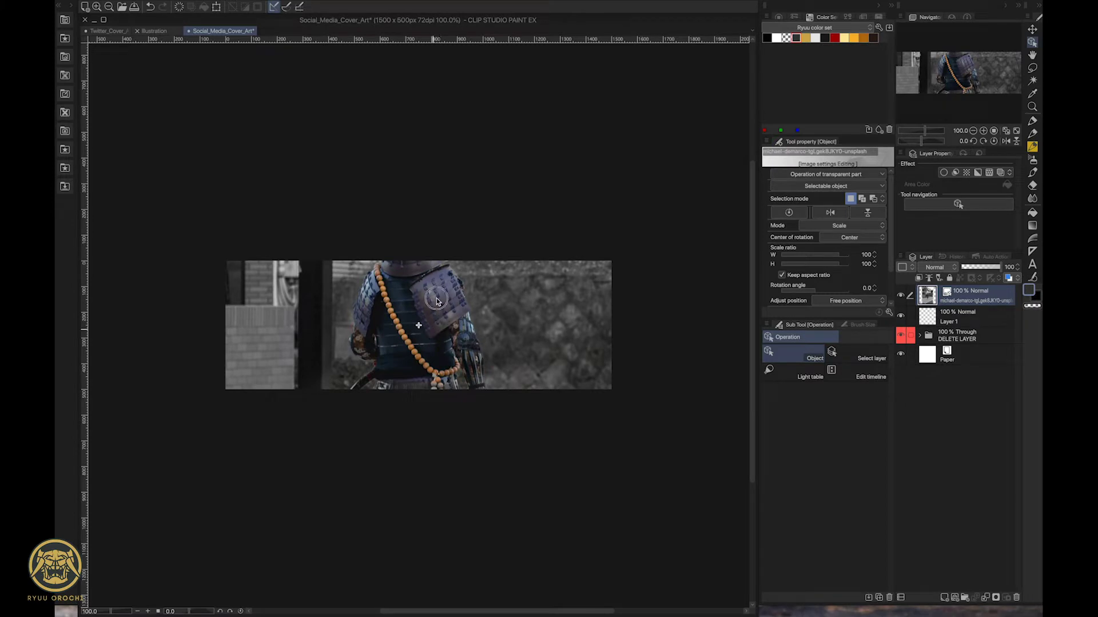
- Reposition the imported samurai photo over the canvas and set its scale ratio to 50
{"action": "left_click_drag", "start_coordinate": [436, 301], "coordinate": [411, 290]}
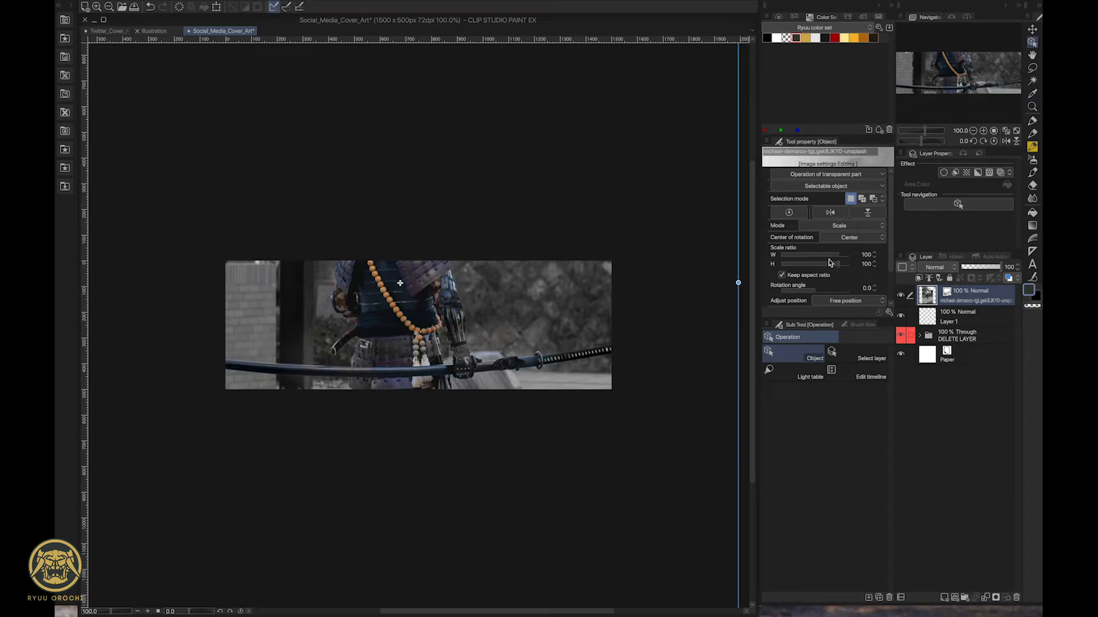
{"action": "left_click", "coordinate": [865, 255]}
{"action": "type", "text": "50"}
{"action": "key", "text": "Return"}
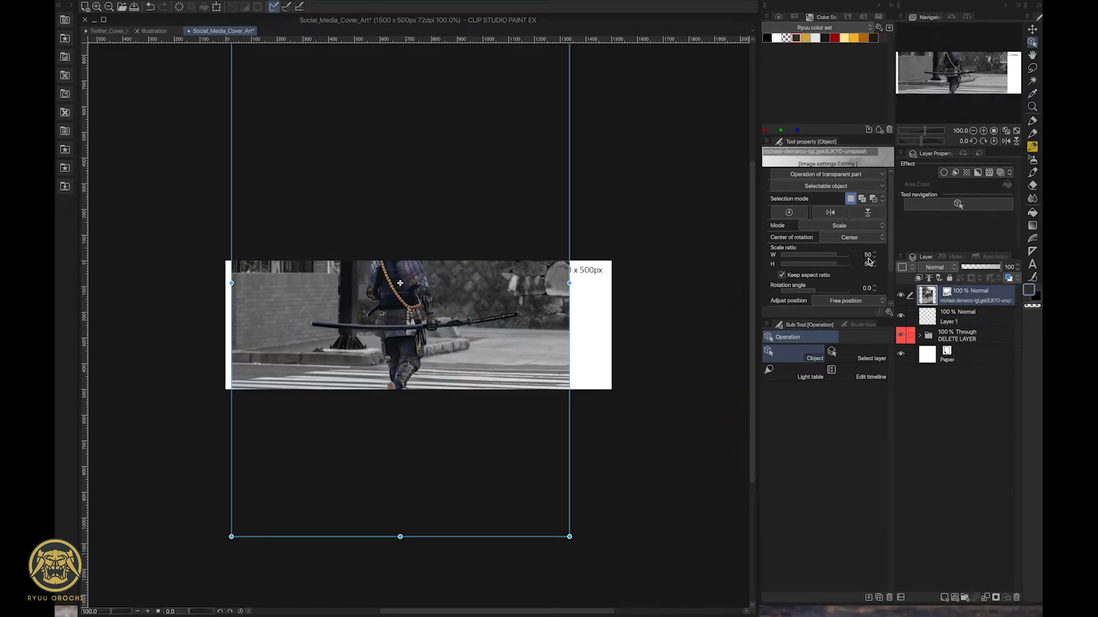
- Enlarge the samurai photo to a scale of about 60 so it spans the canvas, and position it with the sword across the middle
{"action": "left_click_drag", "start_coordinate": [416, 205], "coordinate": [426, 227]}
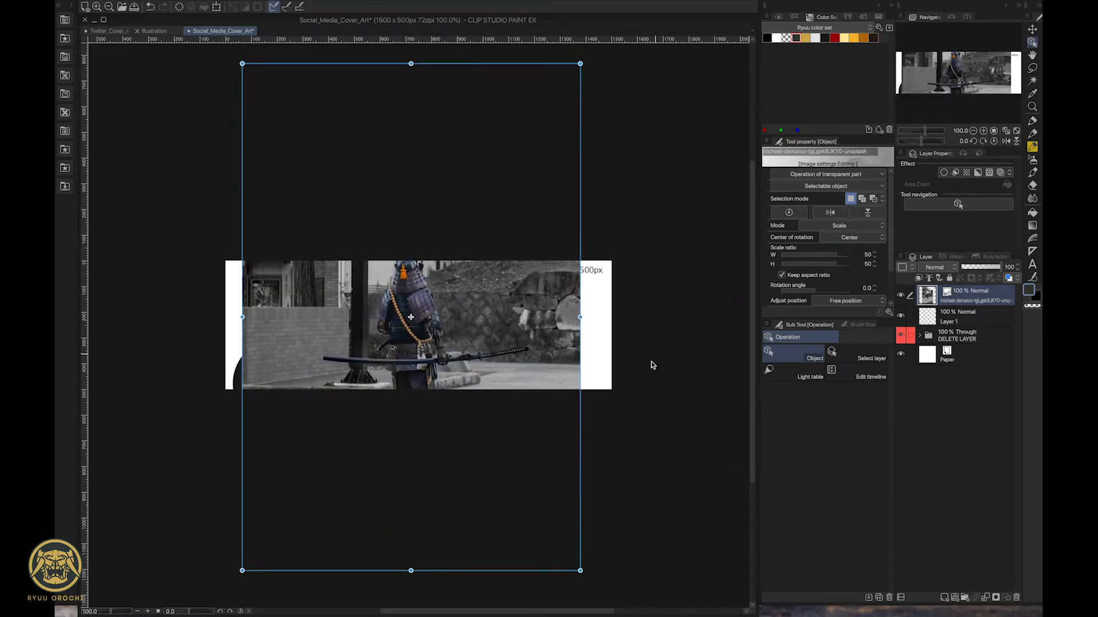
{"action": "left_click_drag", "start_coordinate": [603, 318], "coordinate": [639, 318]}
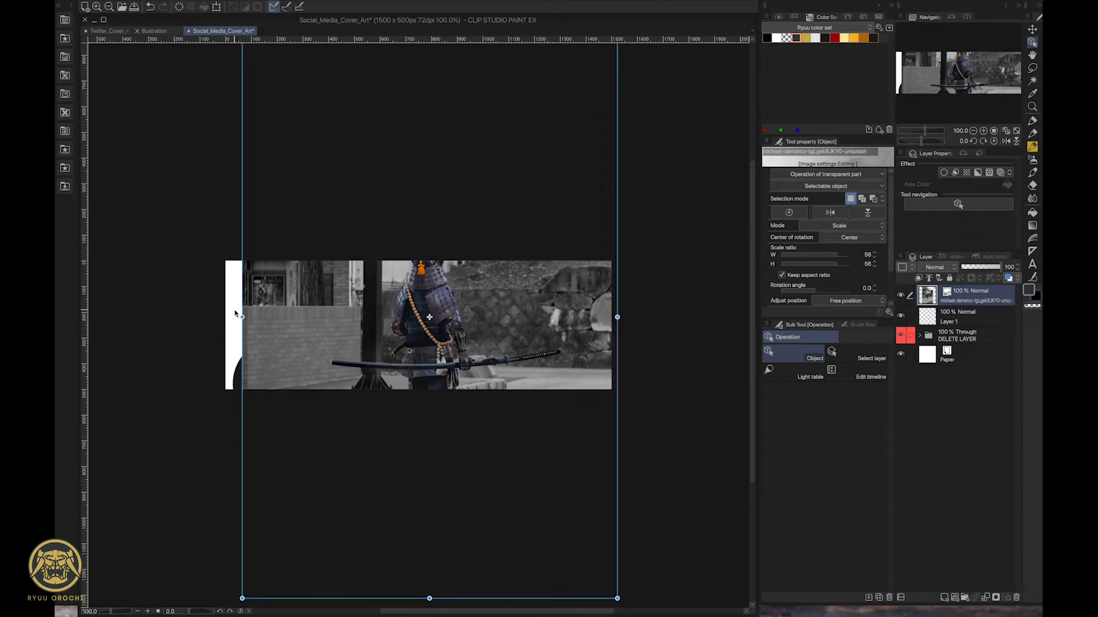
{"action": "left_click_drag", "start_coordinate": [241, 317], "coordinate": [213, 317]}
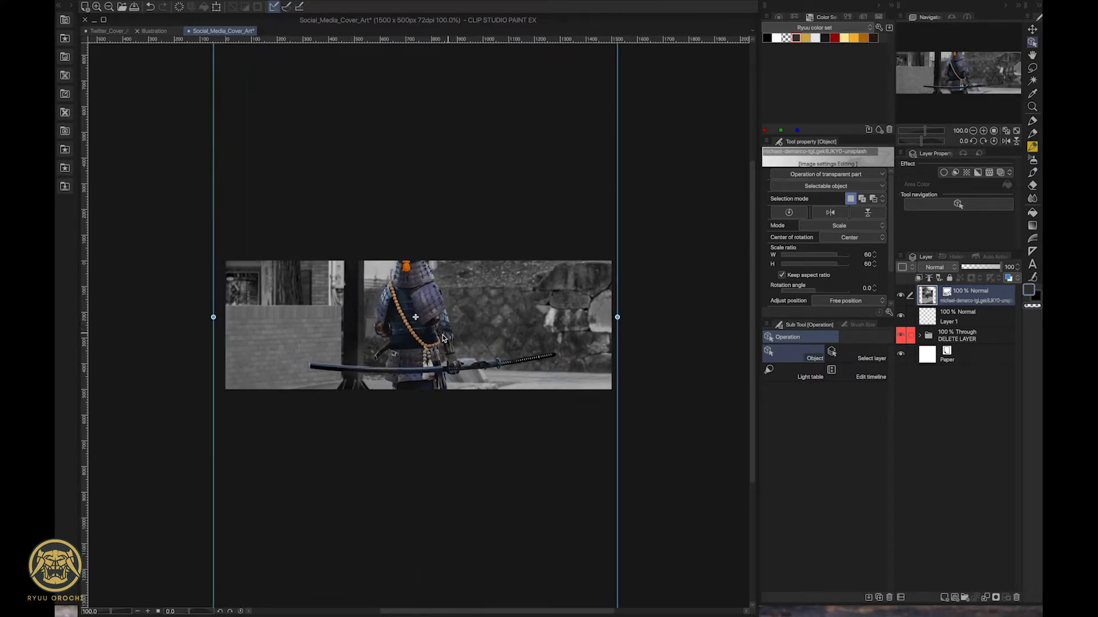
{"action": "left_click_drag", "start_coordinate": [443, 337], "coordinate": [437, 298]}
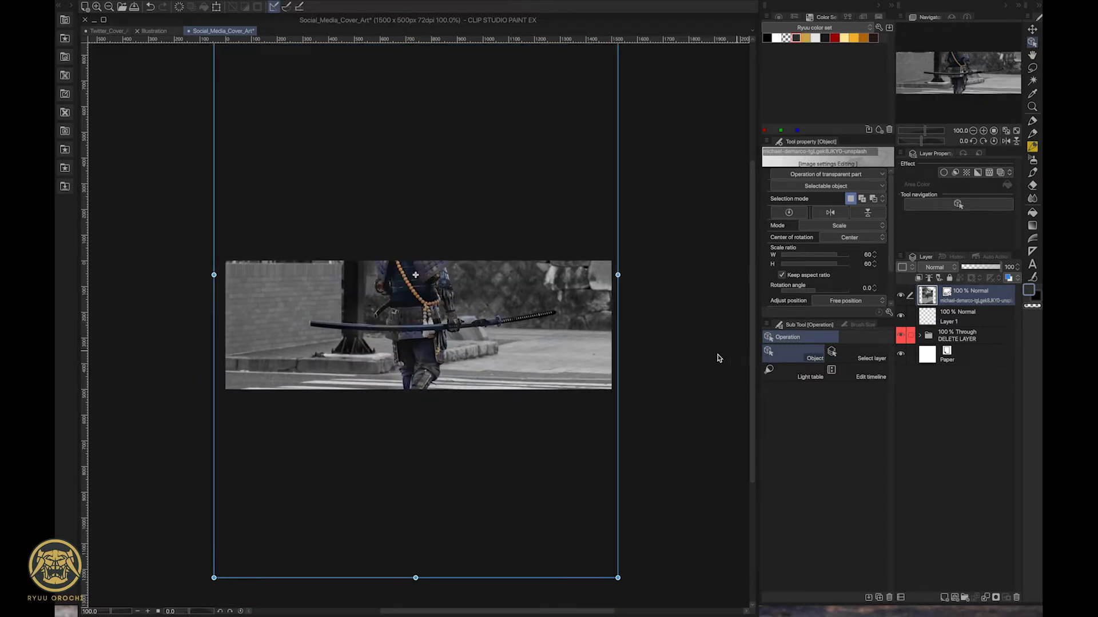
- Move Layer 1 above the samurai photo layer and make it the active layer
{"action": "left_click", "coordinate": [938, 318]}
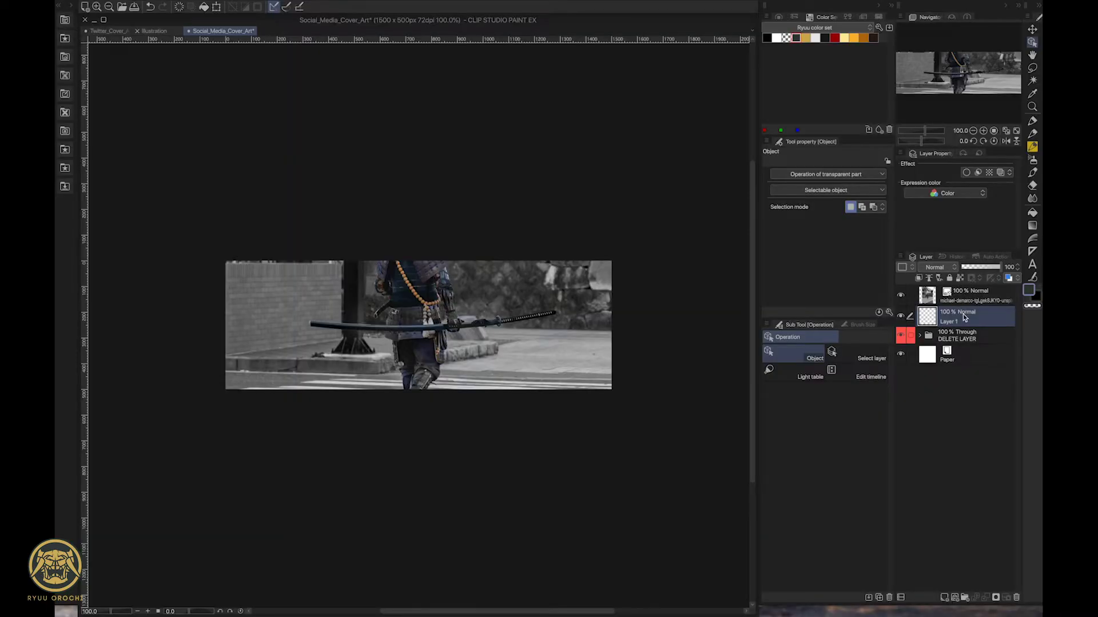
{"action": "left_click_drag", "start_coordinate": [965, 318], "coordinate": [960, 287]}
{"action": "left_click", "coordinate": [965, 323]}
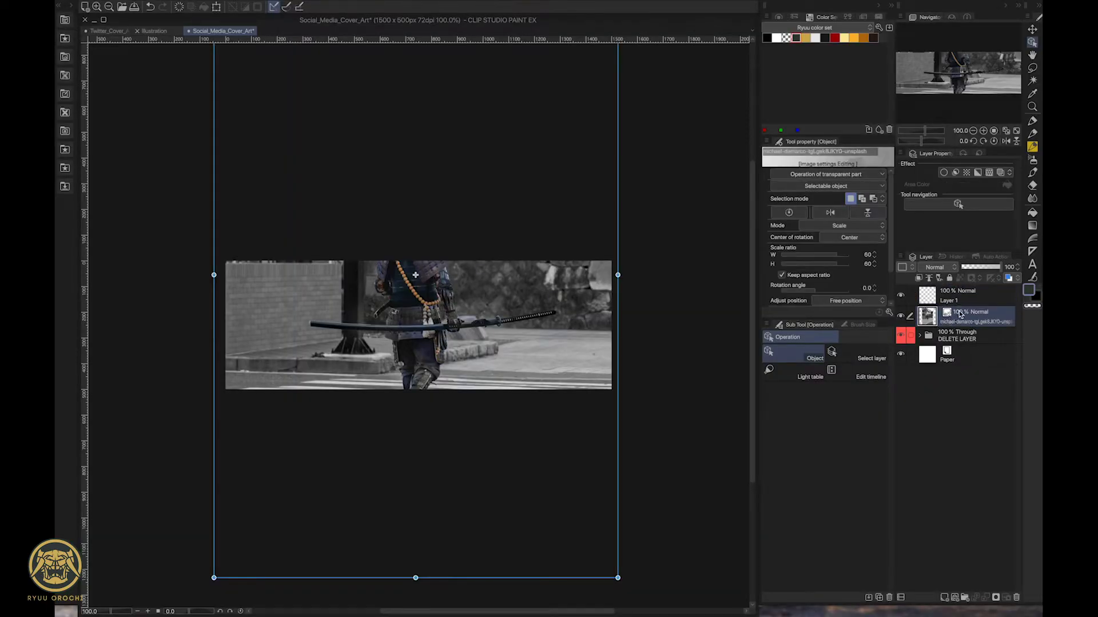
{"action": "left_click", "coordinate": [959, 304]}
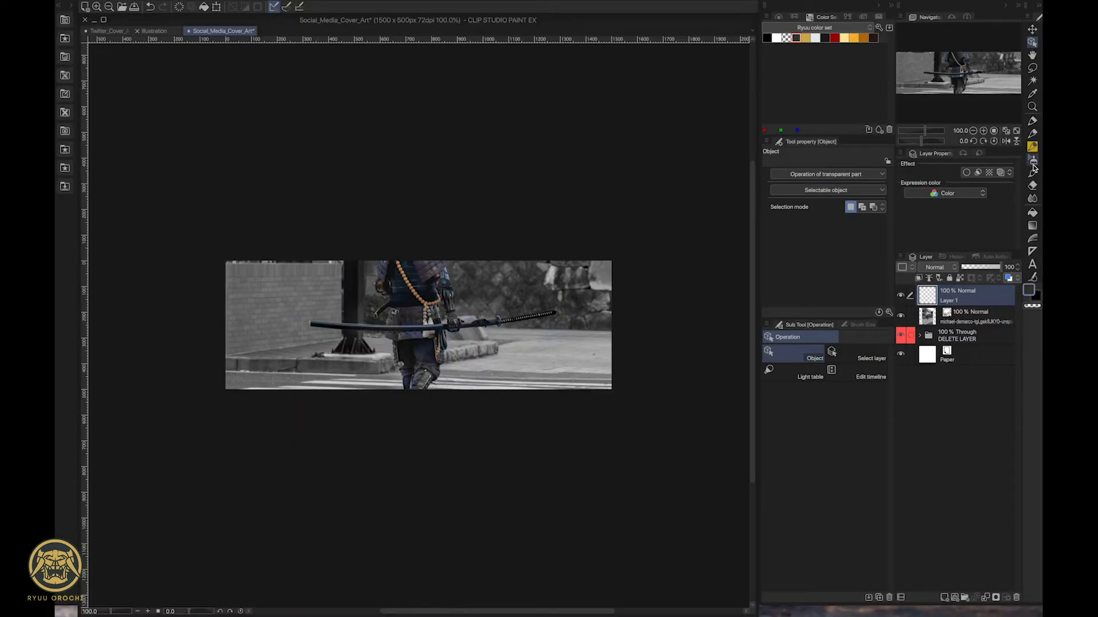
- Look through the Airbrush, Pencil, Blend, Fill and Gradient sub tools available for decorating the cover
{"action": "left_click", "coordinate": [1033, 162]}
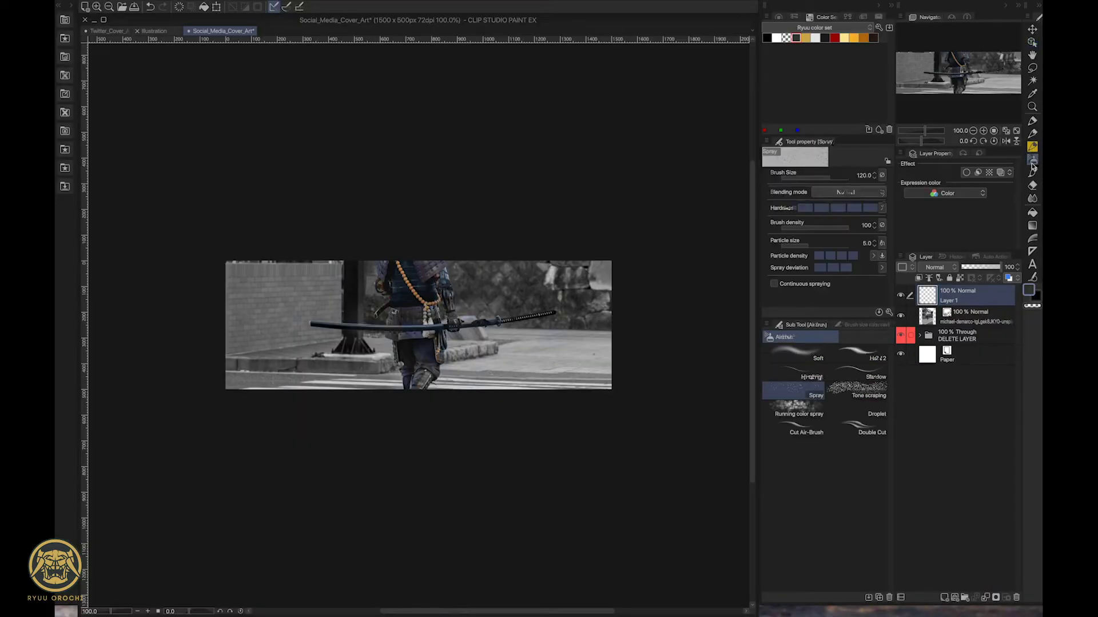
{"action": "left_click", "coordinate": [1032, 121]}
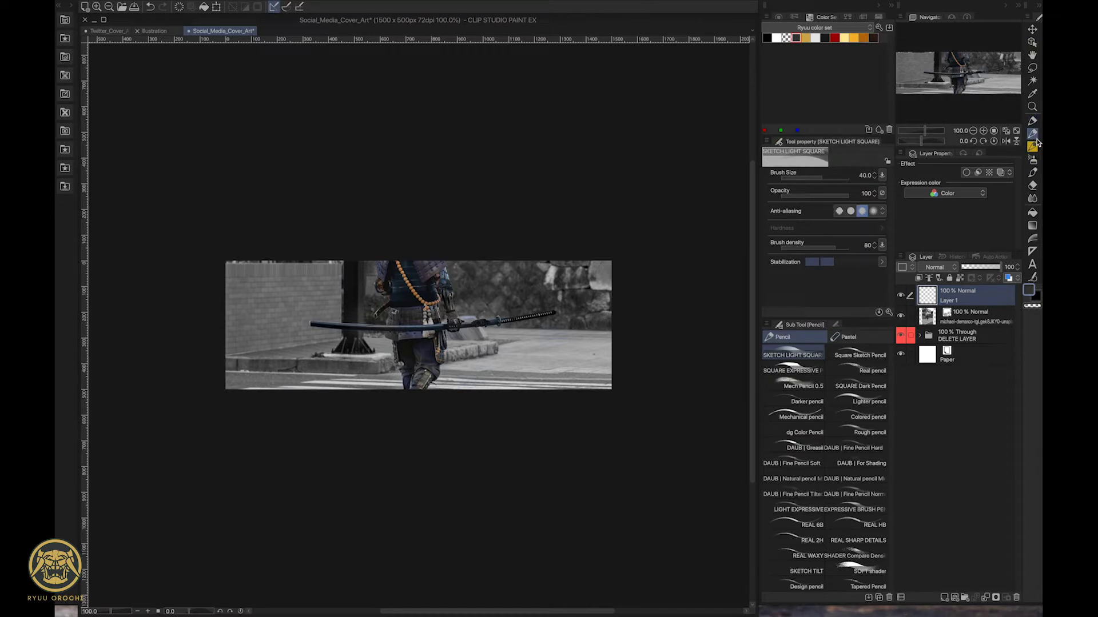
{"action": "left_click", "coordinate": [1033, 197]}
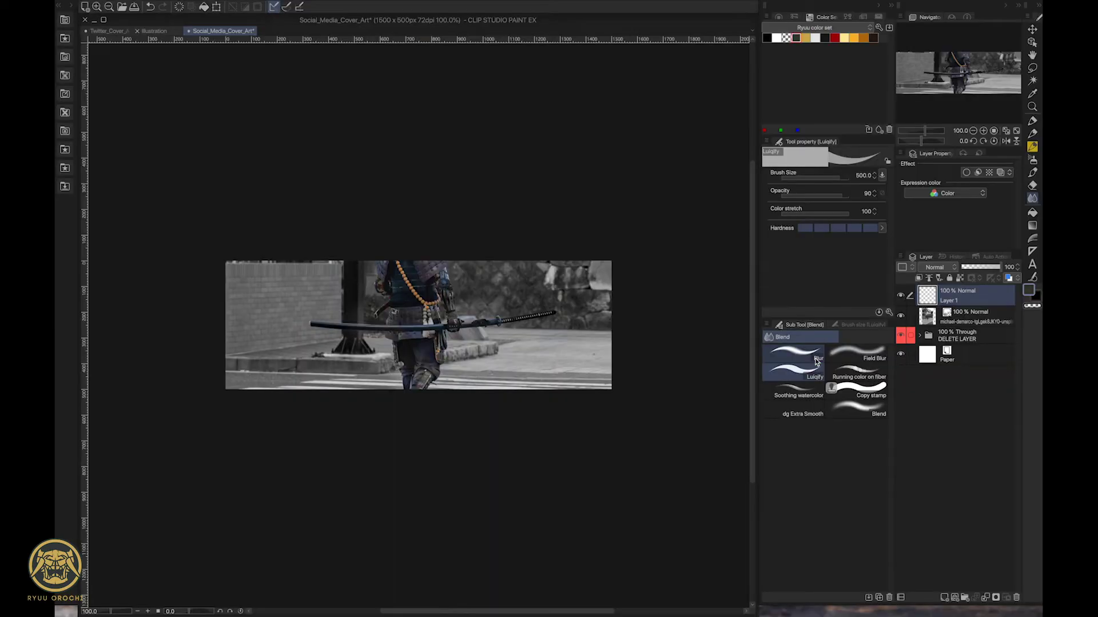
{"action": "left_click", "coordinate": [1033, 212]}
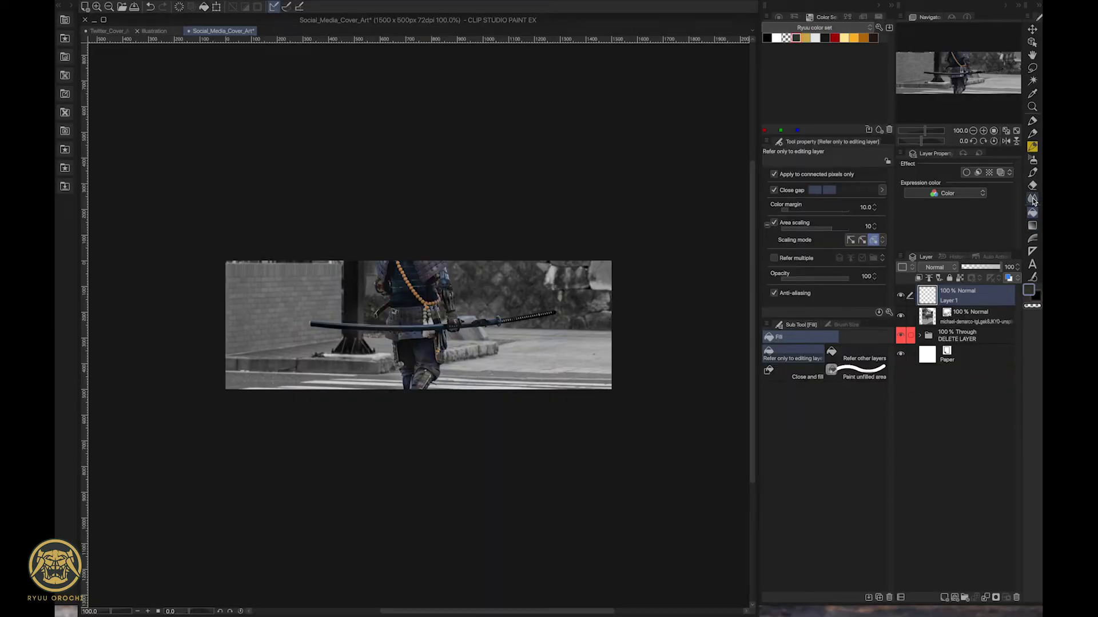
{"action": "left_click", "coordinate": [1033, 199]}
{"action": "left_click", "coordinate": [1033, 226]}
{"action": "left_click", "coordinate": [1033, 226]}
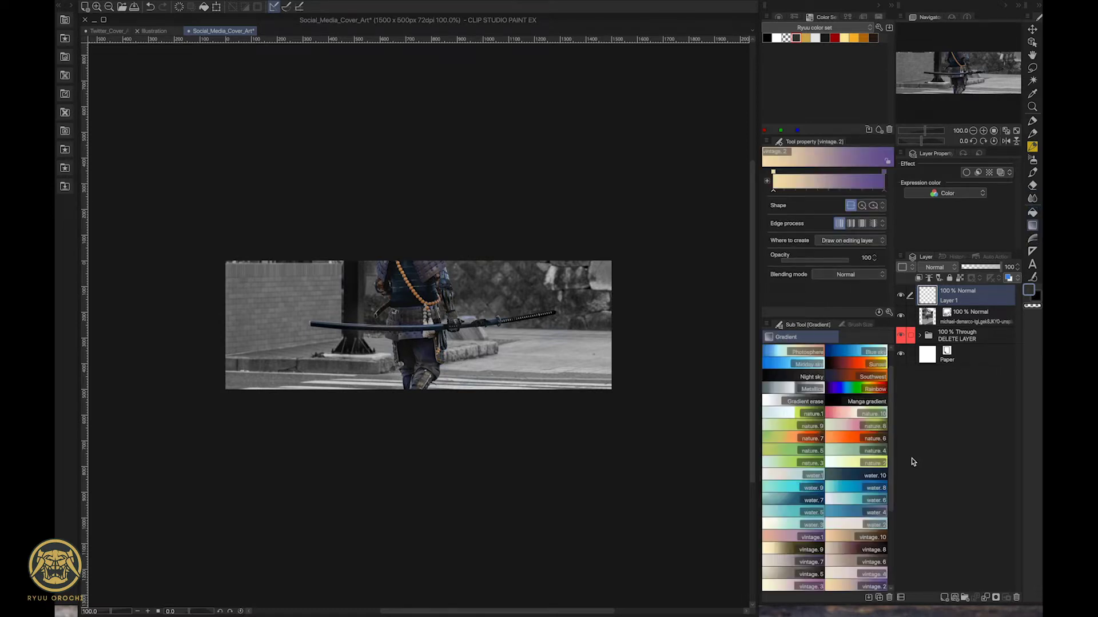
- Apply a Foreground to transparent gradient on Layer 1 upward from the canvas's bottom edge, and set the layer's blending mode to Multiply
{"action": "scroll", "coordinate": [893, 381], "scroll_direction": "up", "scroll_amount": 2}
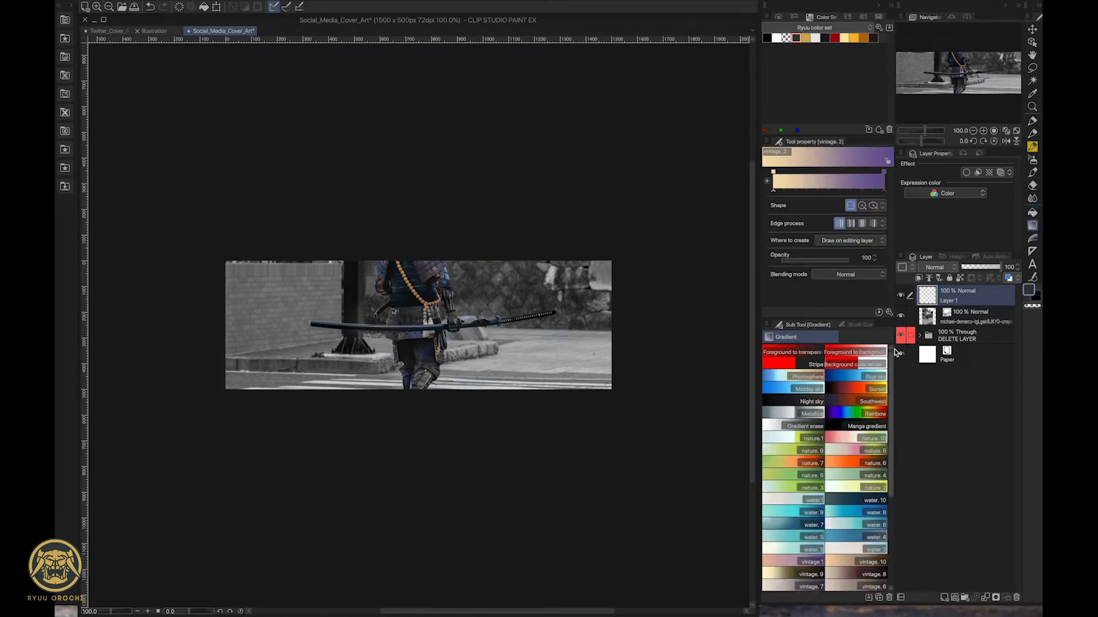
{"action": "left_click", "coordinate": [819, 358]}
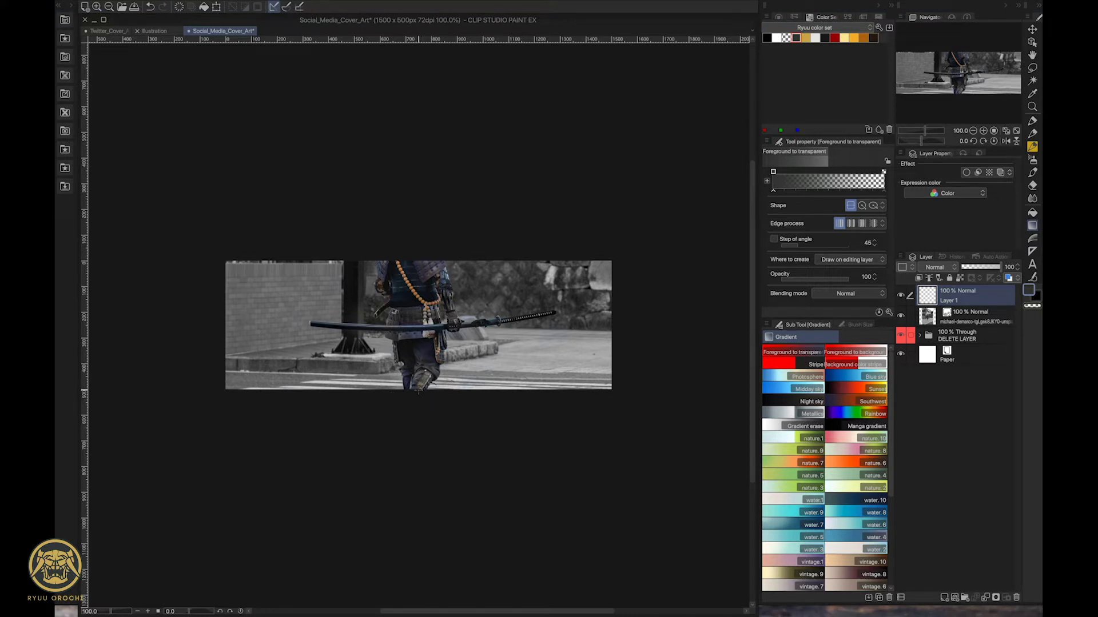
{"action": "left_click_drag", "start_coordinate": [418, 391], "coordinate": [417, 316]}
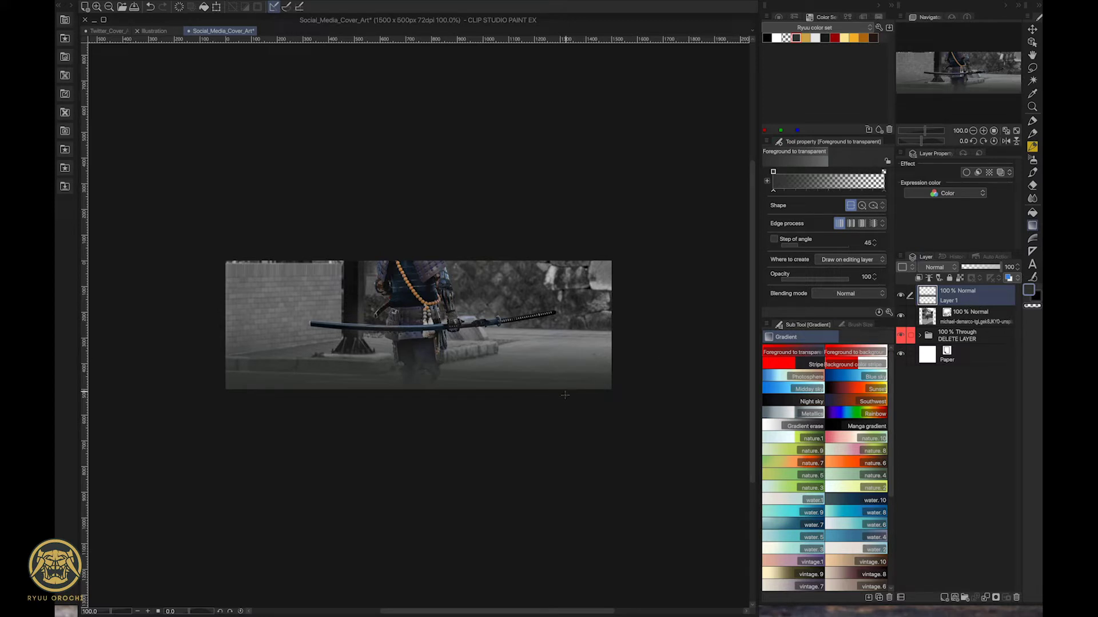
{"action": "left_click", "coordinate": [935, 267]}
{"action": "left_click", "coordinate": [947, 297]}
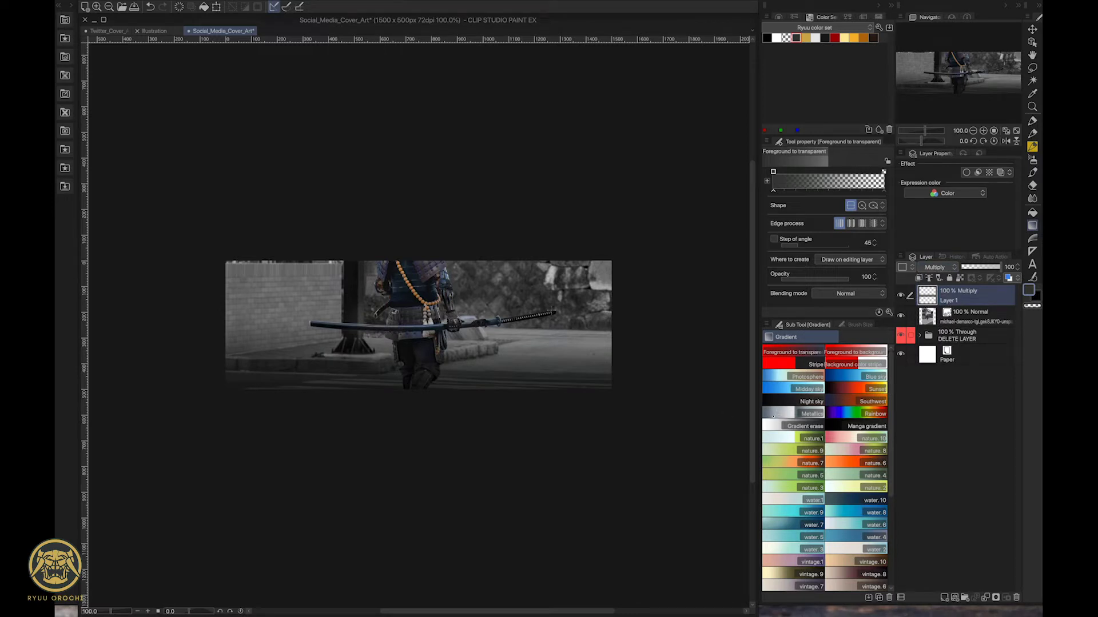
- Replace Layer 1's gradient with a gold-to-black Foreground to background gradient running from the canvas's top edge to a little below its bottom edge
{"action": "left_click", "coordinate": [855, 354]}
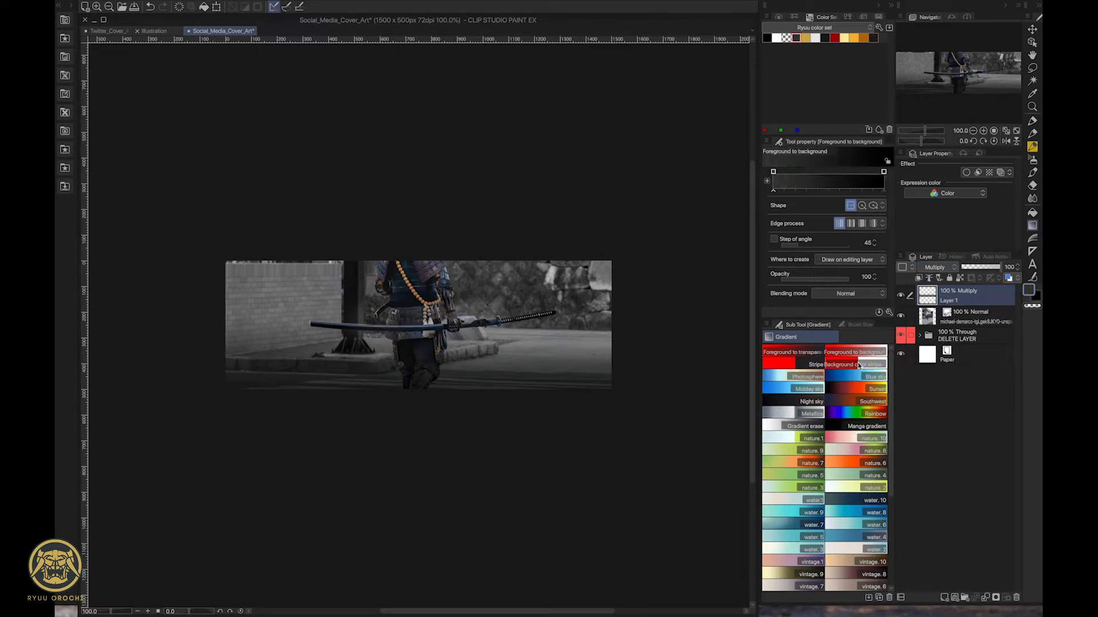
{"action": "left_click", "coordinate": [806, 38]}
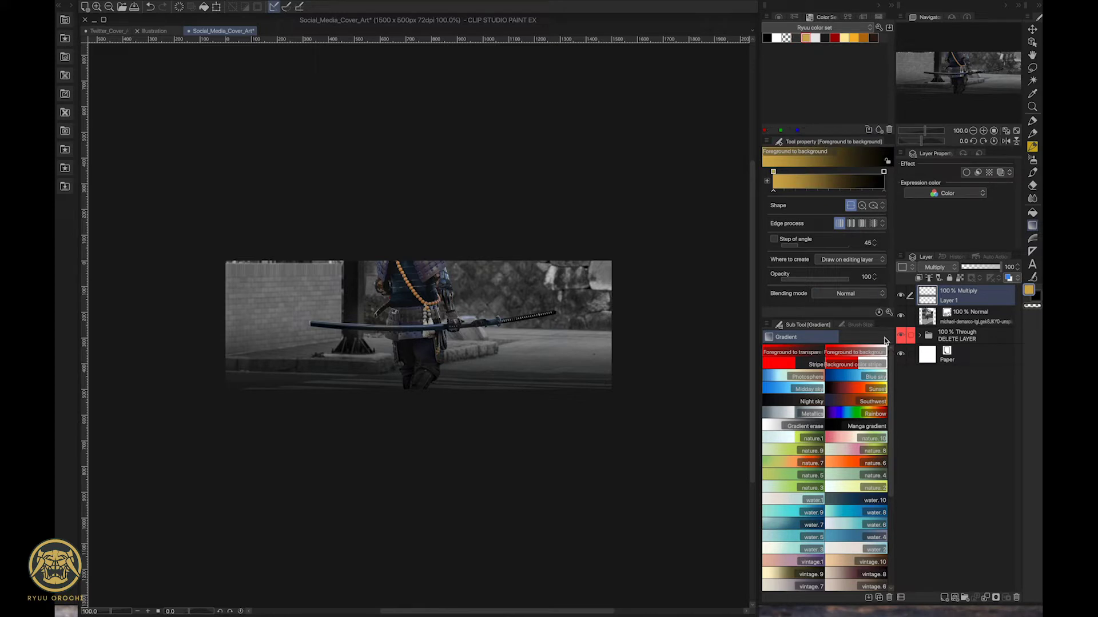
{"action": "key", "text": "ctrl+z"}
{"action": "left_click_drag", "start_coordinate": [421, 258], "coordinate": [435, 394]}
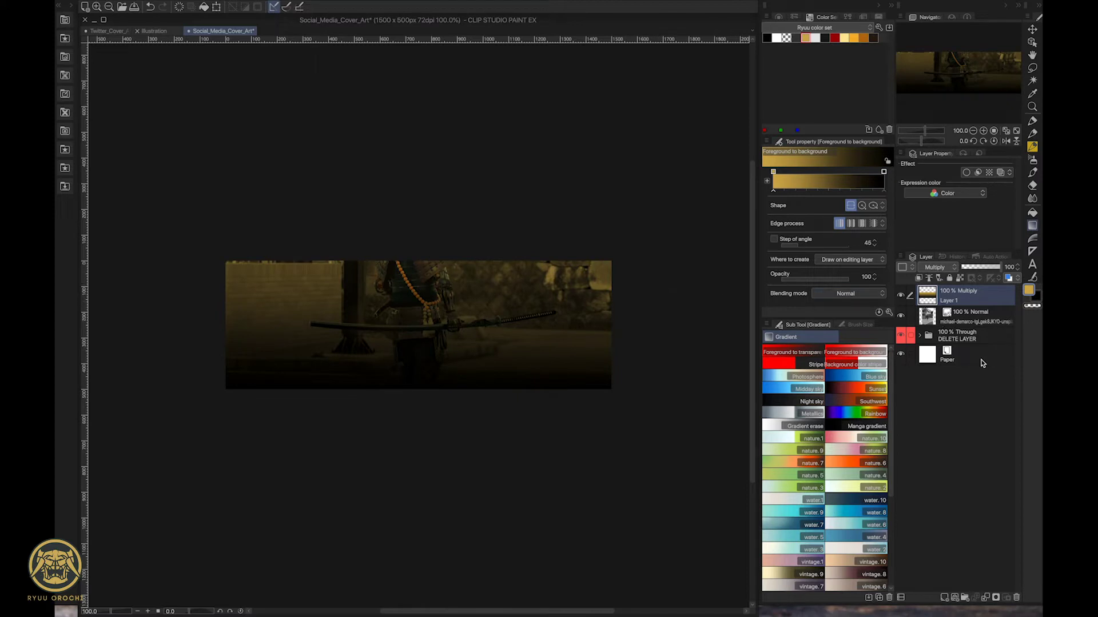
{"action": "key", "text": "ctrl+z"}
{"action": "left_click_drag", "start_coordinate": [423, 261], "coordinate": [425, 433]}
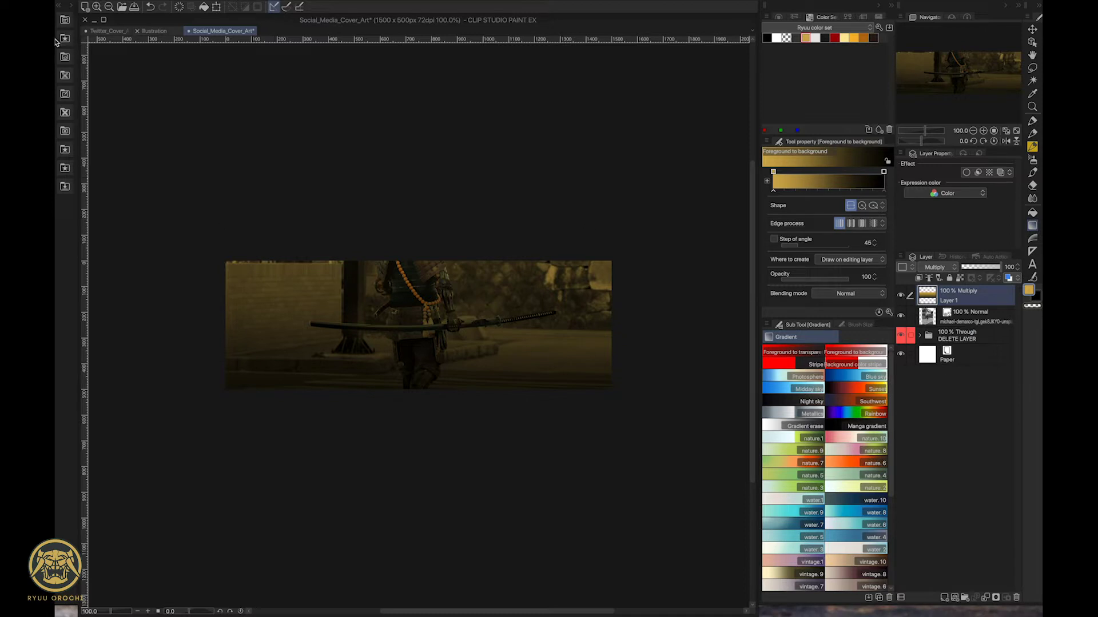
- Add the Ryuu_Orochi-LogoGOLD-ALT material from the LOGO folder as the top layer, scaled to about 37 near the canvas's right edge
{"action": "left_click", "coordinate": [65, 168]}
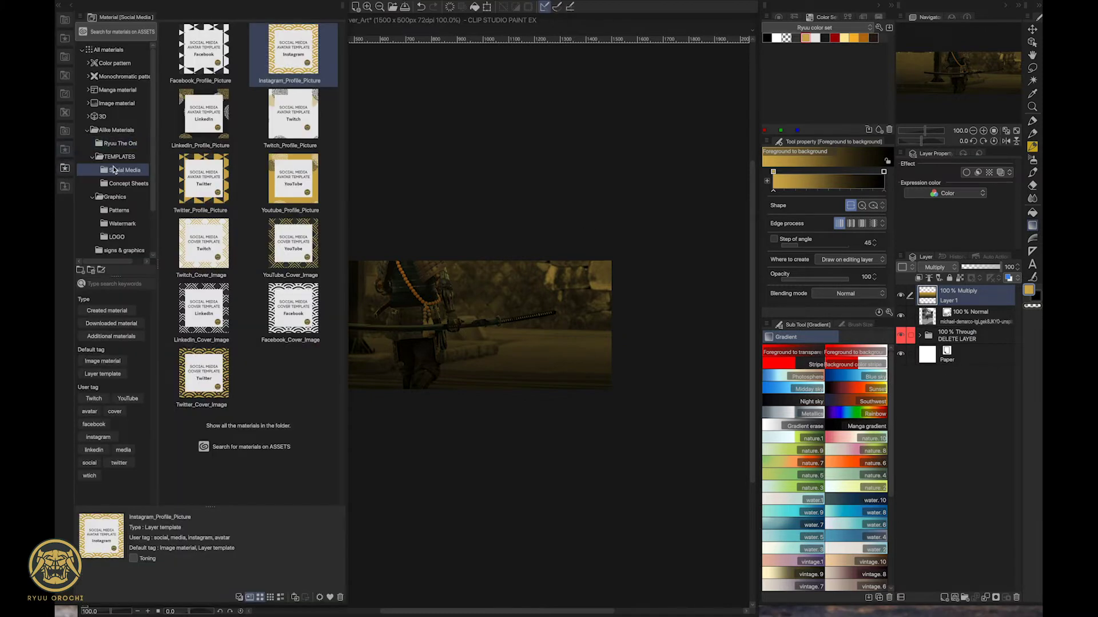
{"action": "left_click", "coordinate": [122, 219]}
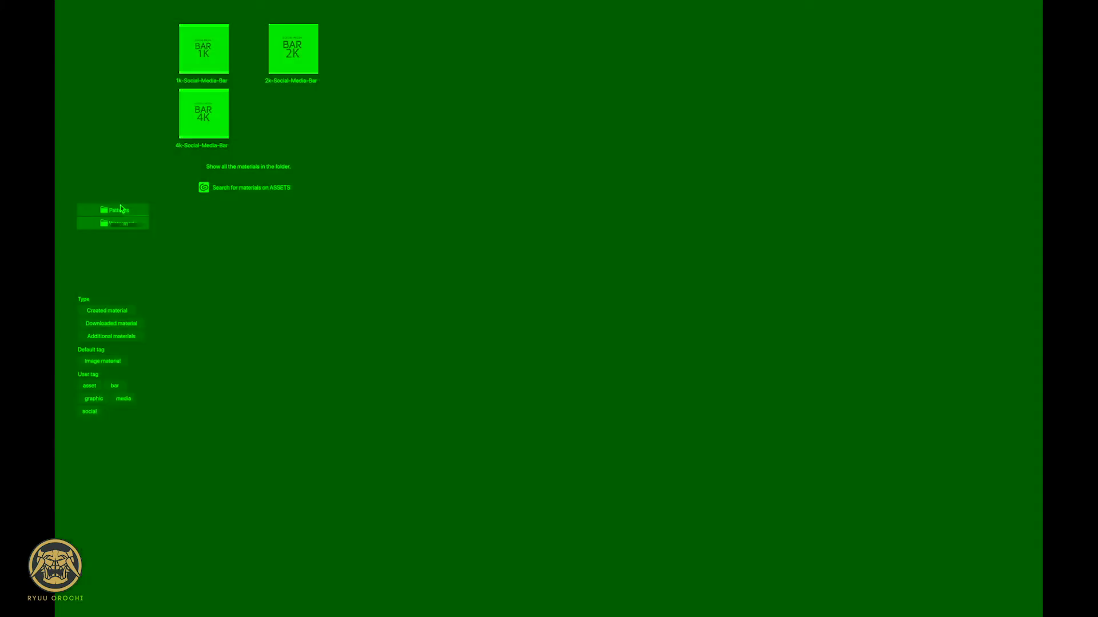
{"action": "left_click", "coordinate": [120, 209]}
{"action": "left_click", "coordinate": [121, 234]}
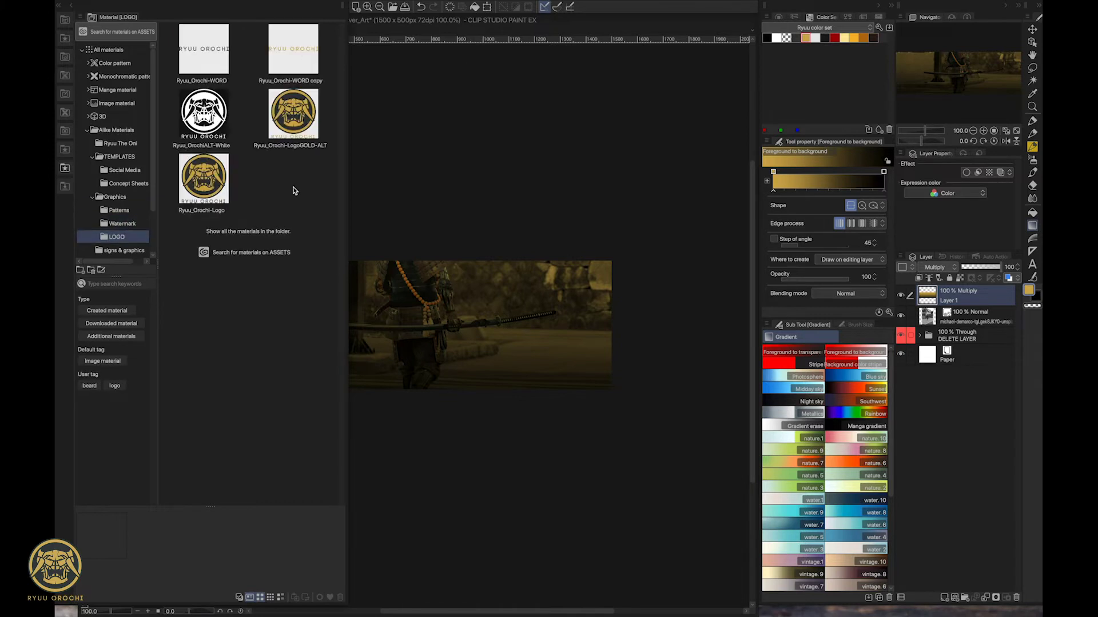
{"action": "left_click_drag", "start_coordinate": [295, 127], "coordinate": [973, 291]}
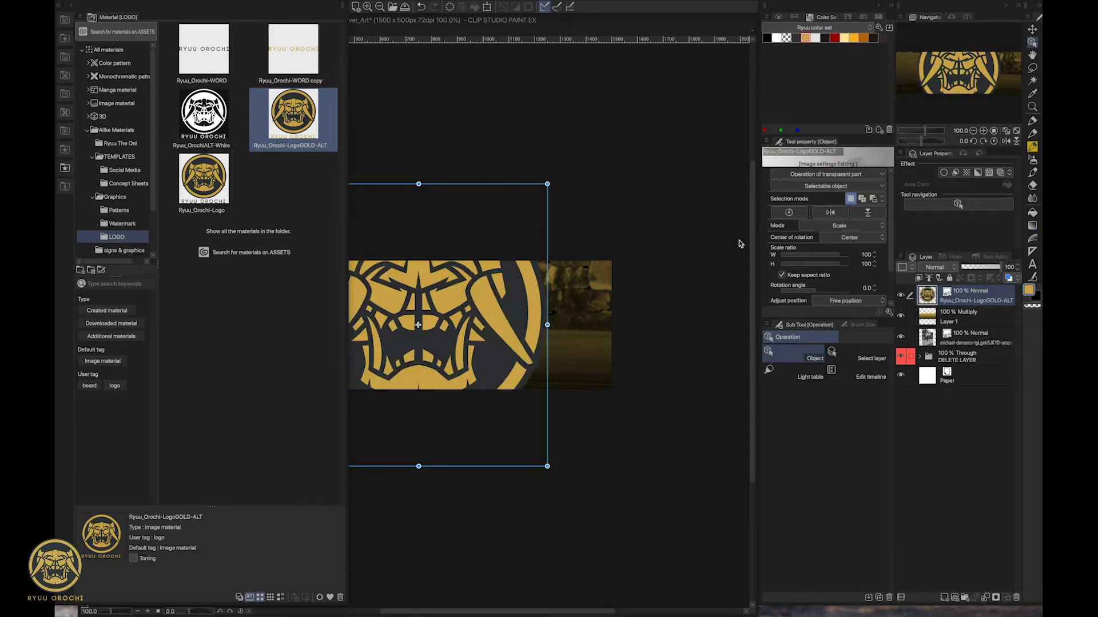
{"action": "left_click", "coordinate": [72, 7]}
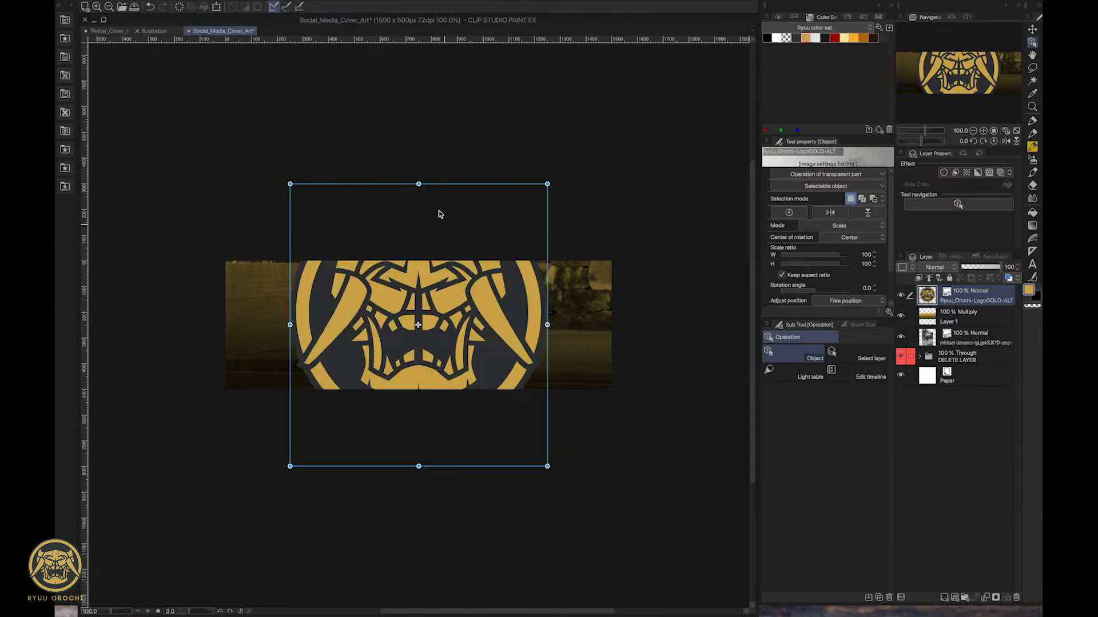
{"action": "left_click_drag", "start_coordinate": [419, 185], "coordinate": [561, 292]}
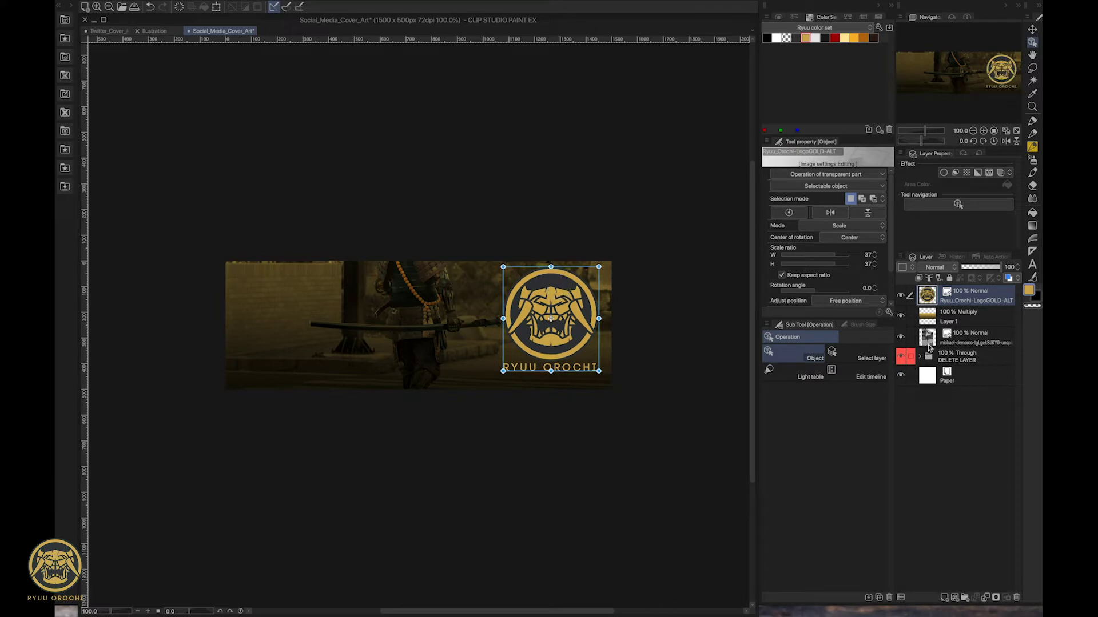
- Add a new raster layer directly above the Multiply gradient layer
{"action": "left_click", "coordinate": [939, 340]}
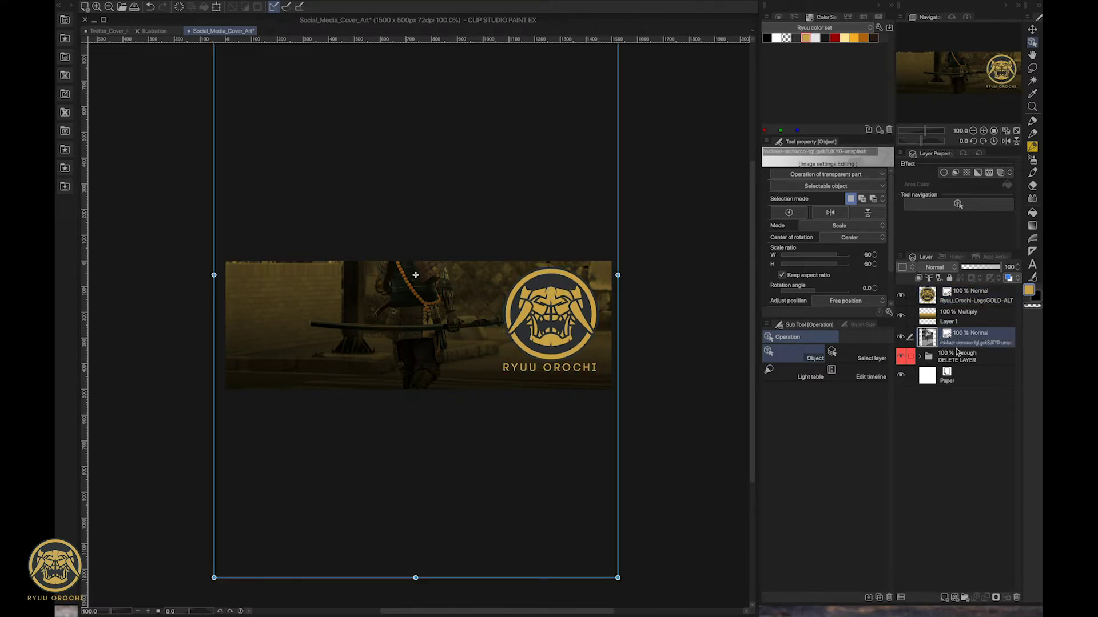
{"action": "left_click", "coordinate": [957, 320]}
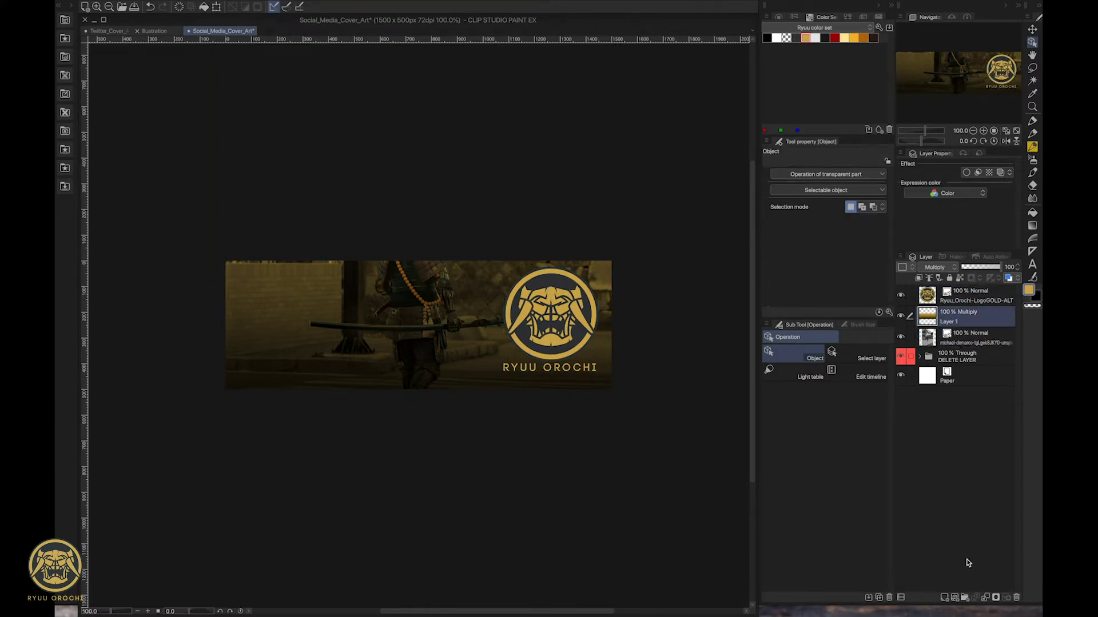
{"action": "left_click", "coordinate": [944, 597]}
- Begin a text object beside the samurai with the letters "Gra" and set its text color to dark grey, HEX 363936
{"action": "key", "text": "p"}
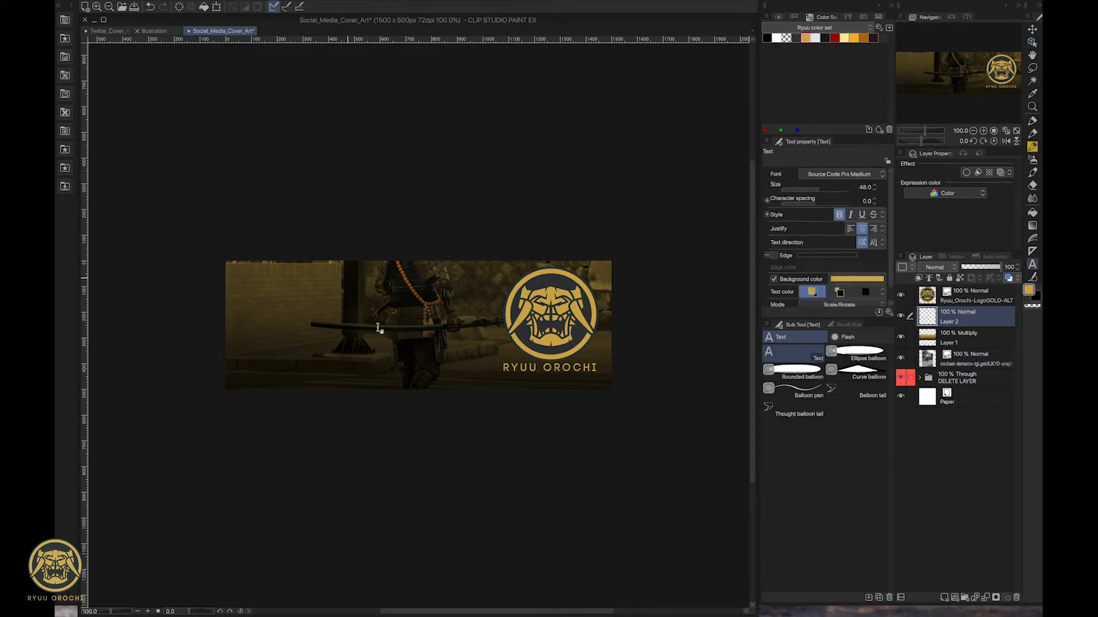
{"action": "key", "text": "o"}
{"action": "key", "text": "t"}
{"action": "left_click", "coordinate": [360, 303]}
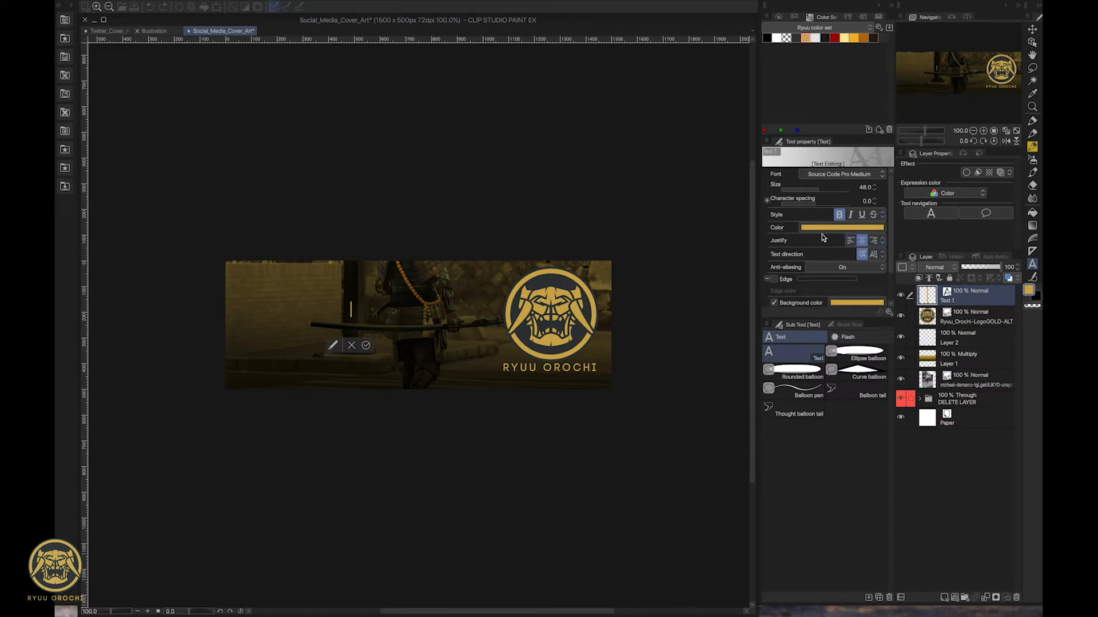
{"action": "scroll", "coordinate": [887, 234], "scroll_direction": "down", "scroll_amount": 2}
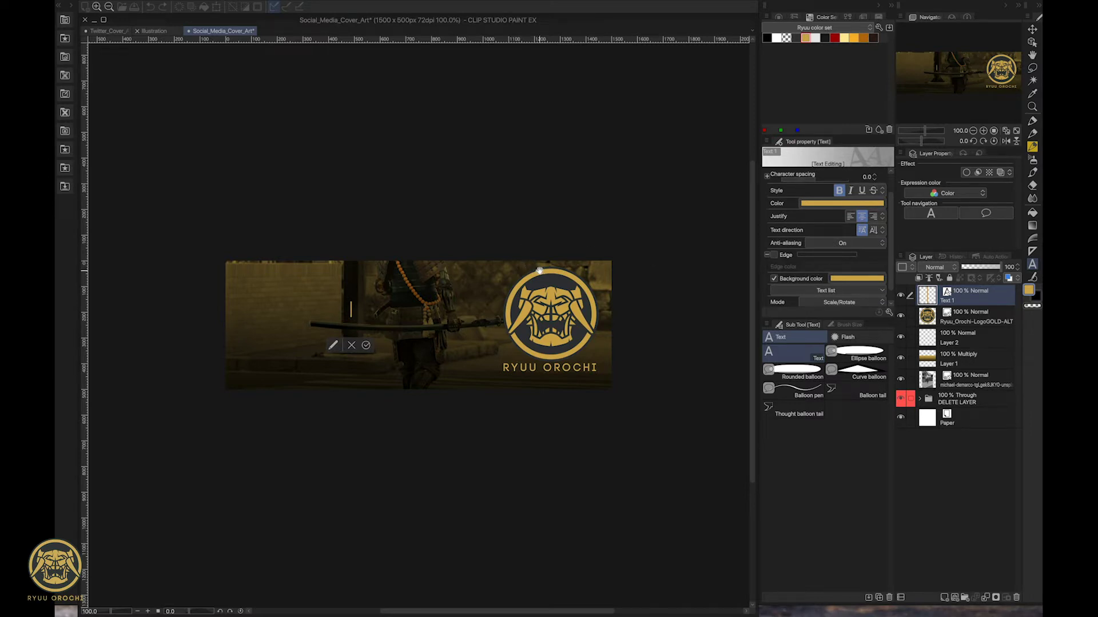
{"action": "type", "text": "Te"}
{"action": "scroll", "coordinate": [880, 251], "scroll_direction": "down", "scroll_amount": 2}
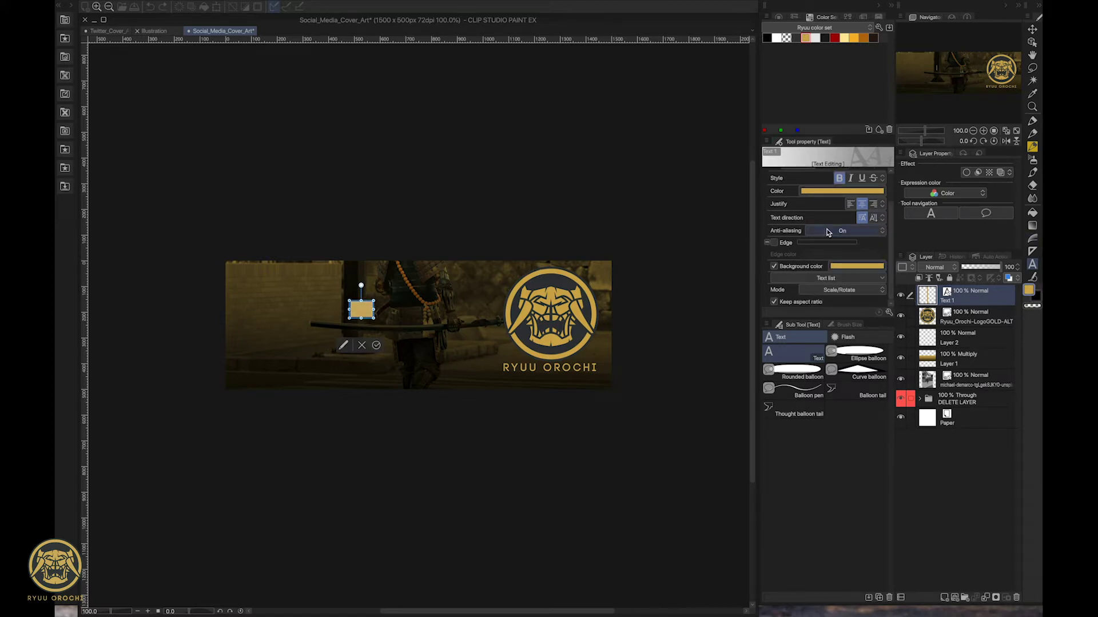
{"action": "left_click", "coordinate": [815, 191]}
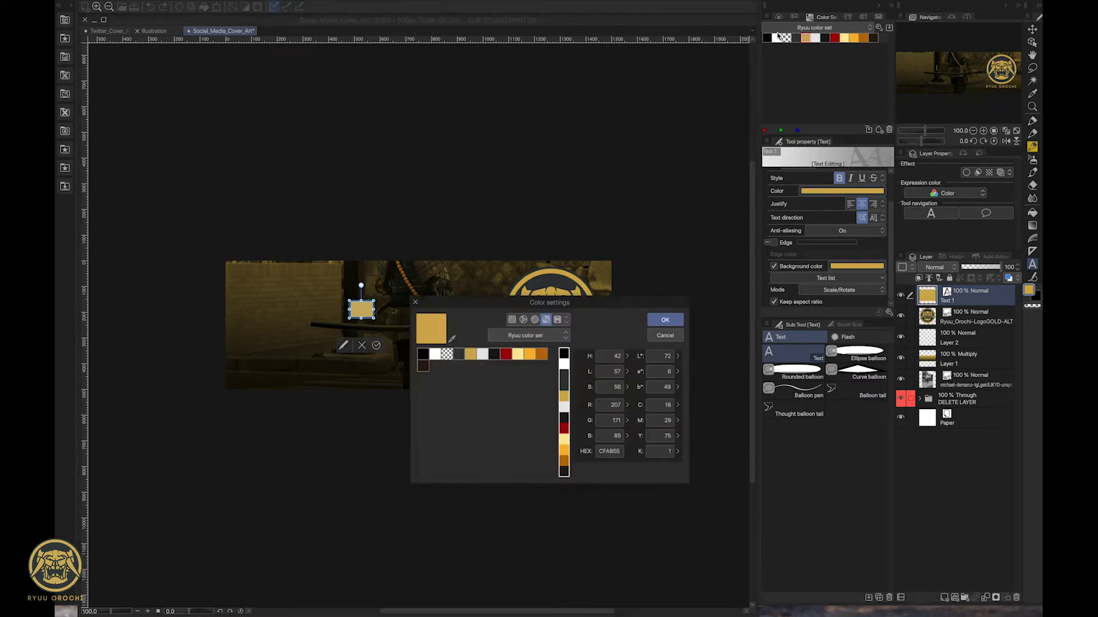
{"action": "left_click", "coordinate": [463, 353]}
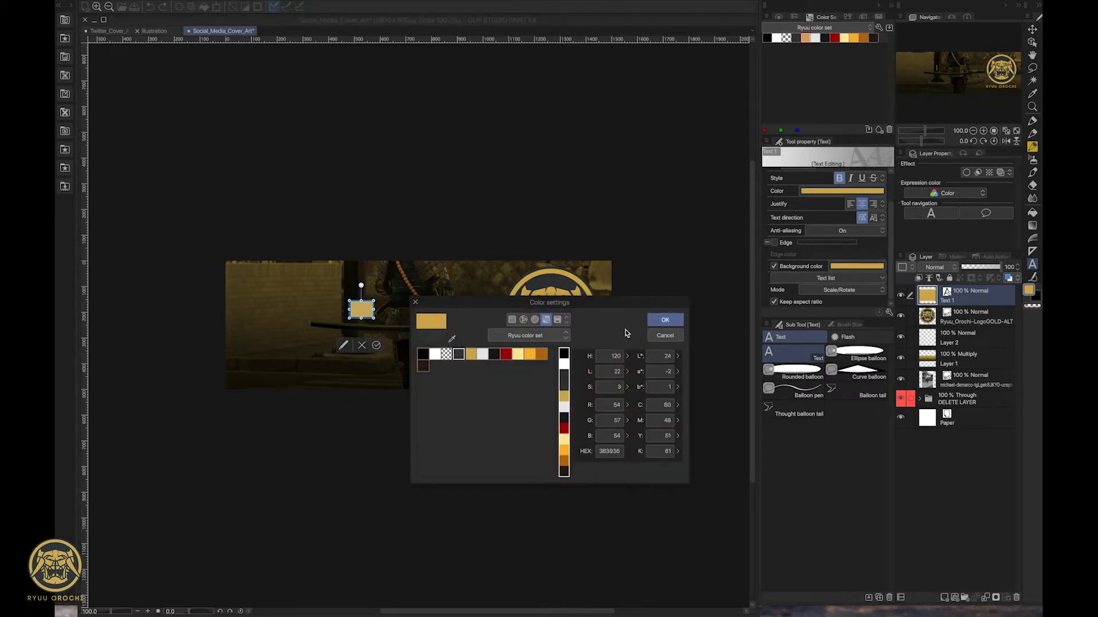
{"action": "left_click", "coordinate": [663, 319]}
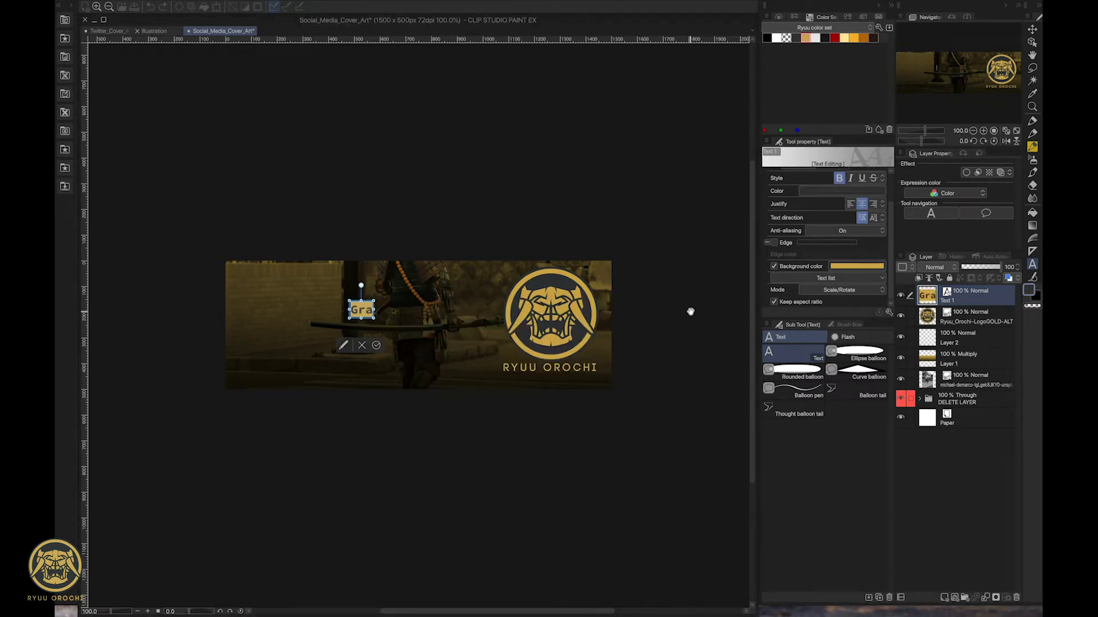
- Complete the text as "Graphic Illustrator" and move it to the upper-left corner of the cover
{"action": "type", "text": "phi"}
{"action": "key", "text": "BackSpace"}
{"action": "key", "text": "BackSpace"}
{"action": "key", "text": "BackSpace"}
{"action": "type", "text": "GRAPHI"}
{"action": "key", "text": "BackSpace"}
{"action": "key", "text": "BackSpace"}
{"action": "key", "text": "BackSpace"}
{"action": "key", "text": "BackSpace"}
{"action": "key", "text": "BackSpace"}
{"action": "key", "text": "BackSpace"}
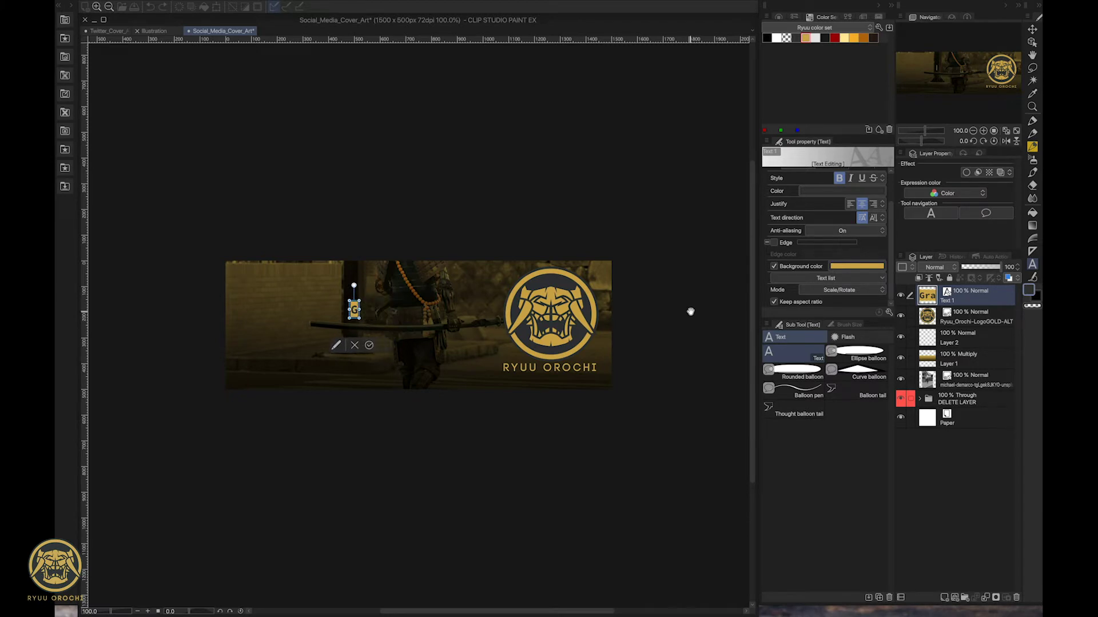
{"action": "type", "text": "Graphic Ill"}
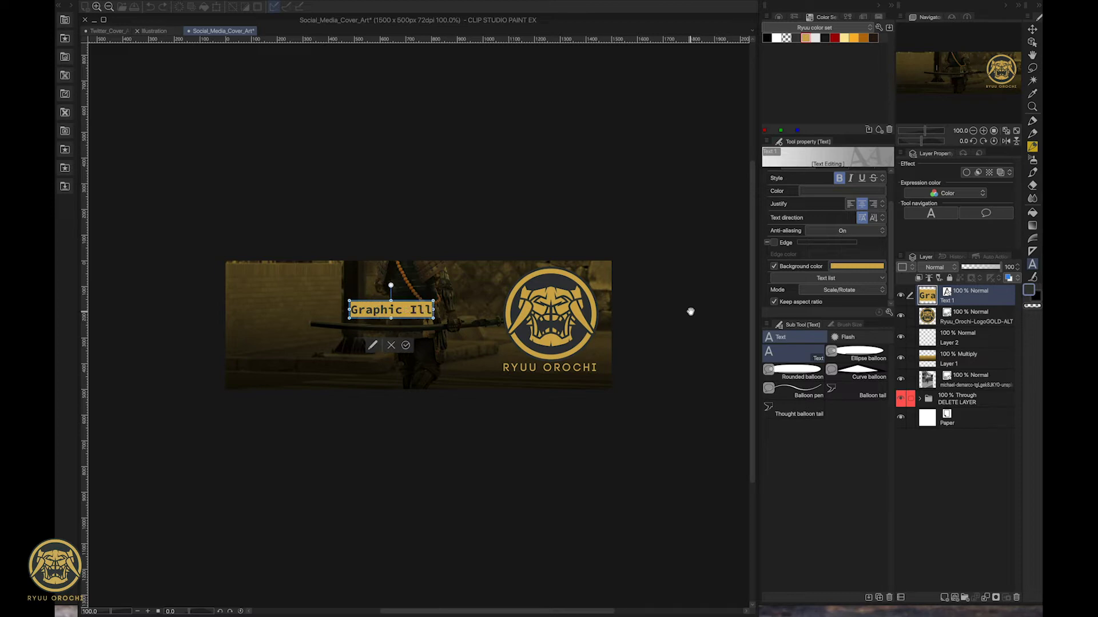
{"action": "type", "text": "ustrator"}
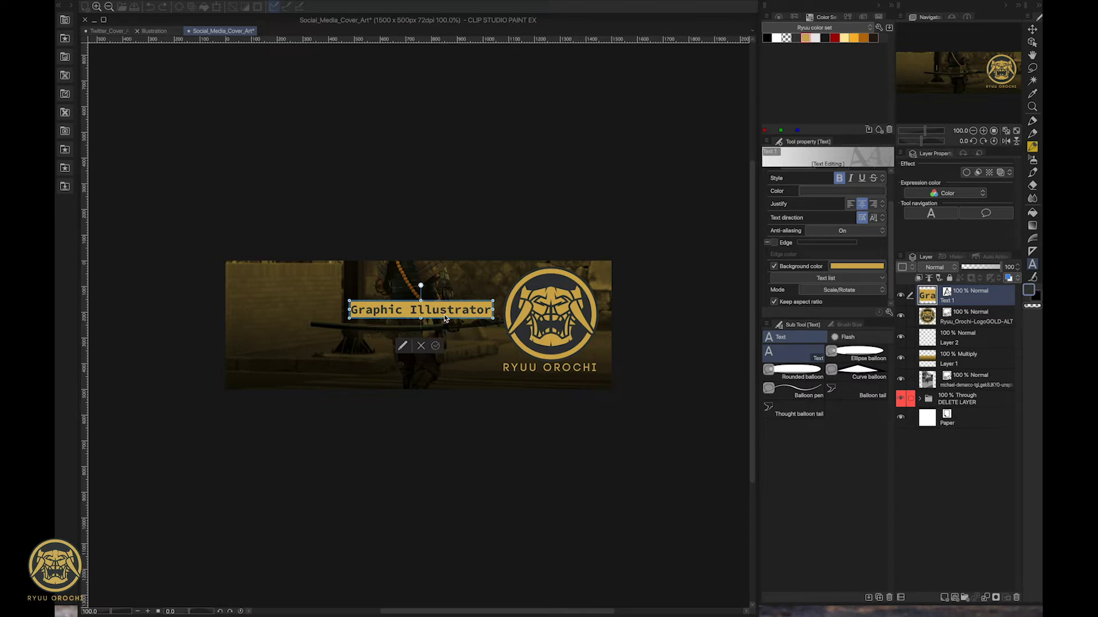
{"action": "key", "text": "Escape"}
{"action": "left_click_drag", "start_coordinate": [447, 296], "coordinate": [334, 274]}
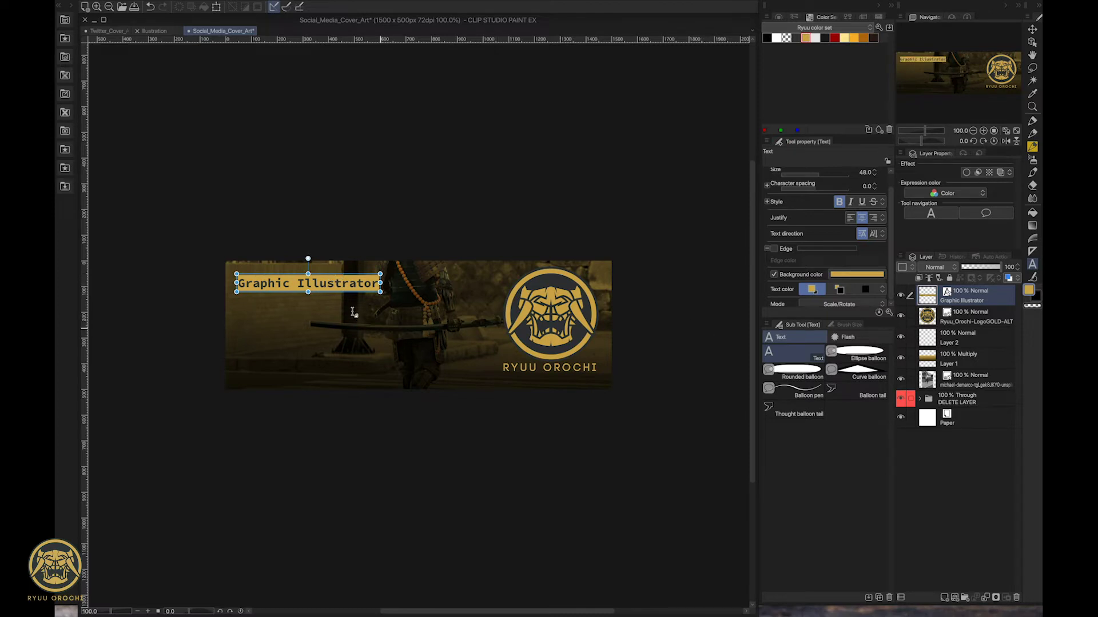
- Duplicate the "Graphic Illustrator" text and place the copy directly beneath the original
{"action": "right_click", "coordinate": [961, 303]}
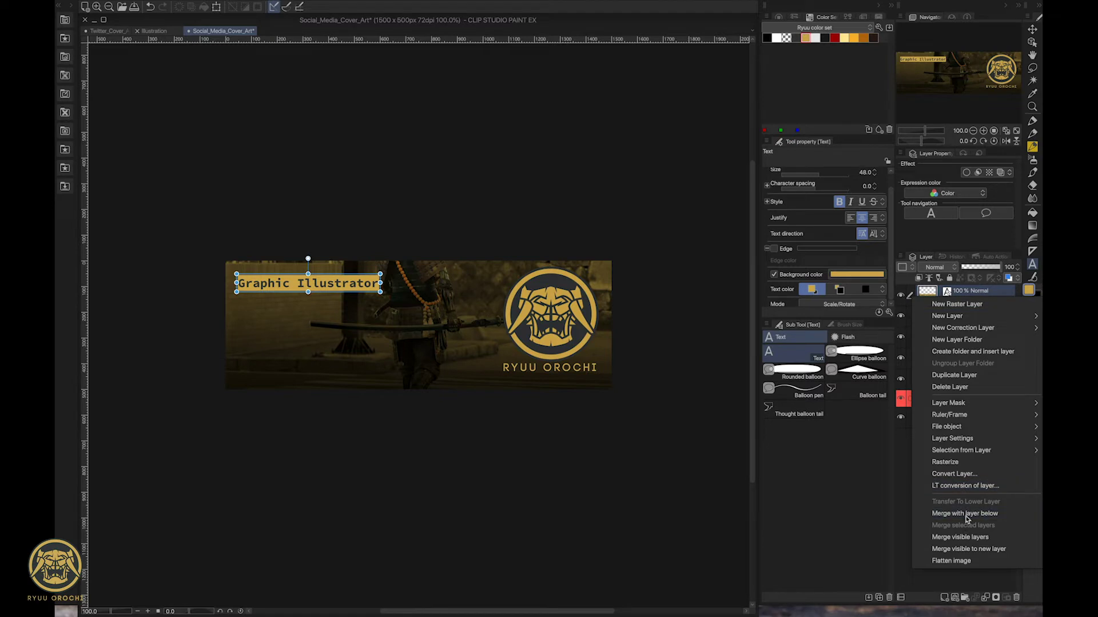
{"action": "left_click", "coordinate": [799, 365]}
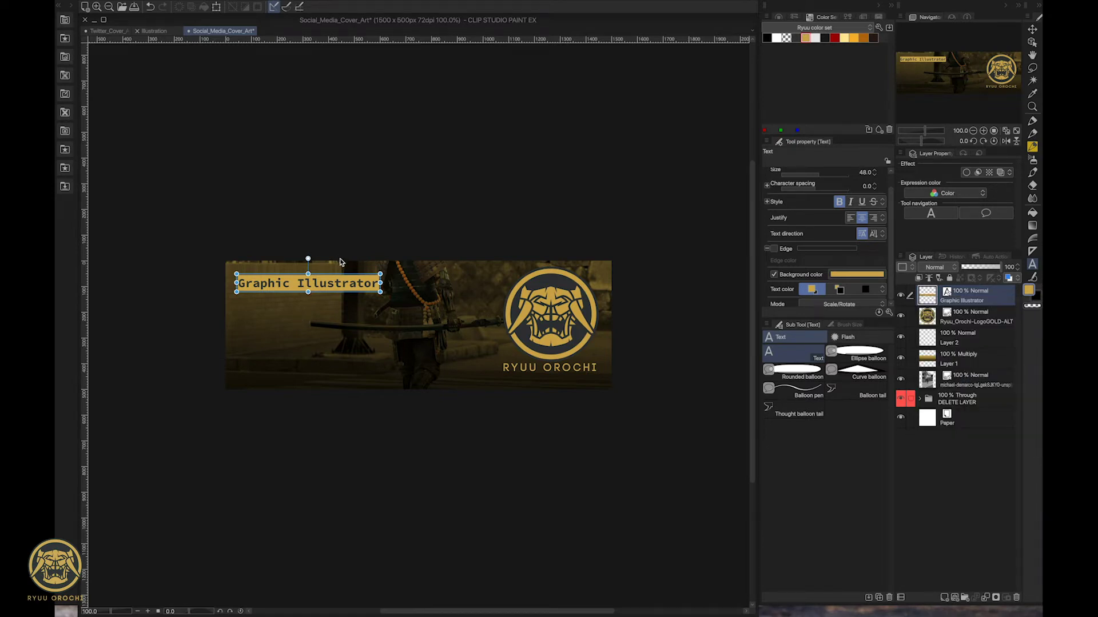
{"action": "key", "text": "ctrl+c"}
{"action": "key", "text": "ctrl+v"}
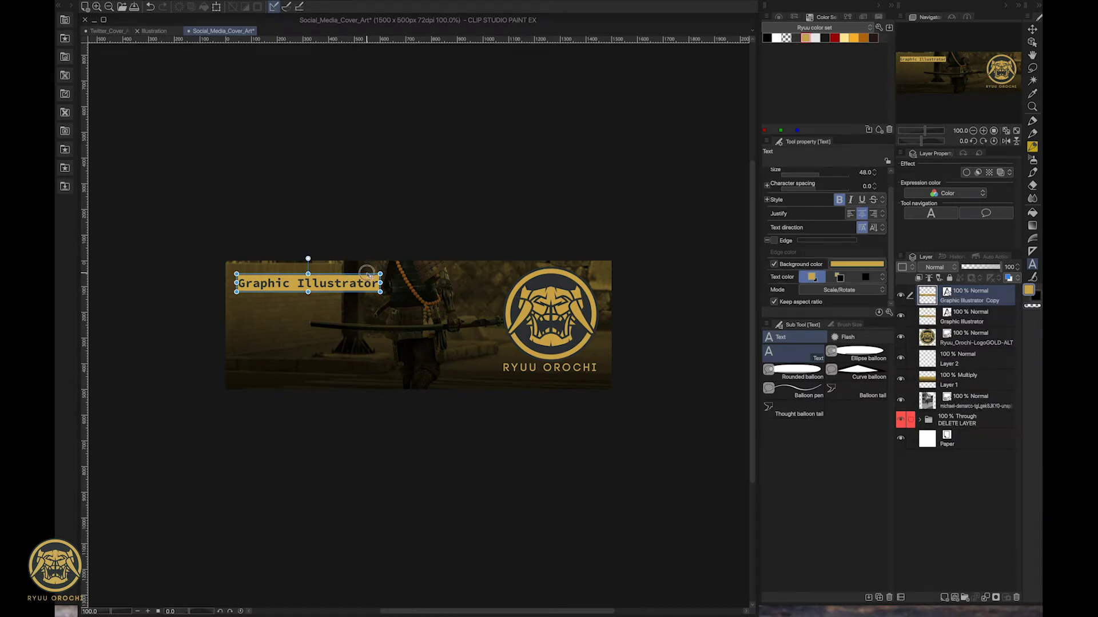
{"action": "left_click_drag", "start_coordinate": [367, 273], "coordinate": [367, 295]}
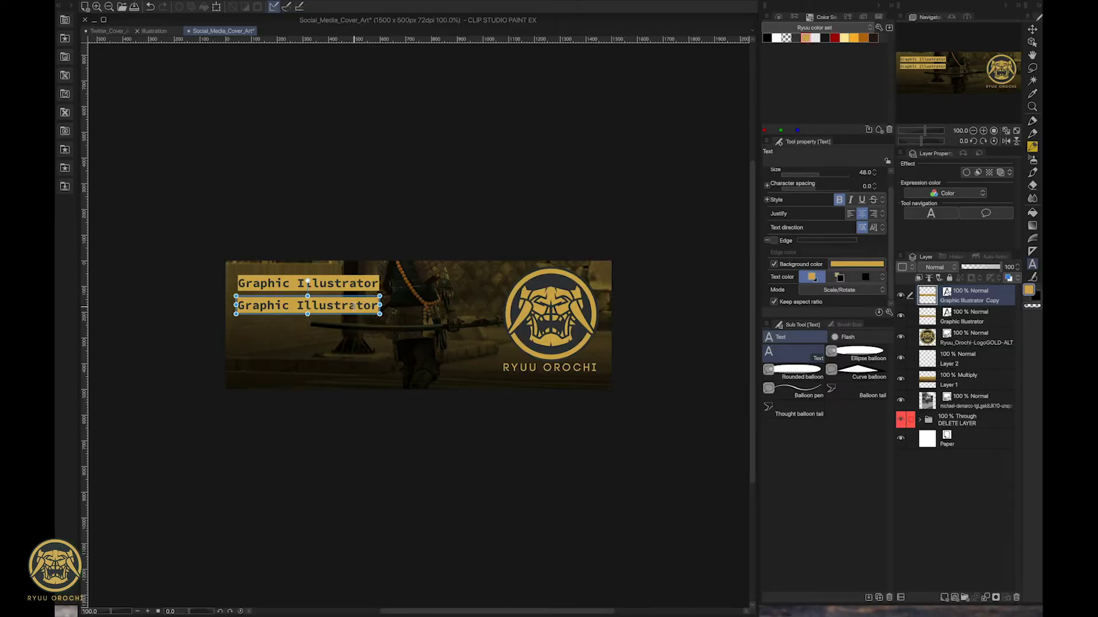
- Replace the copied text with "Character Artist" and shift it slightly lower under the first line
{"action": "left_click", "coordinate": [354, 305]}
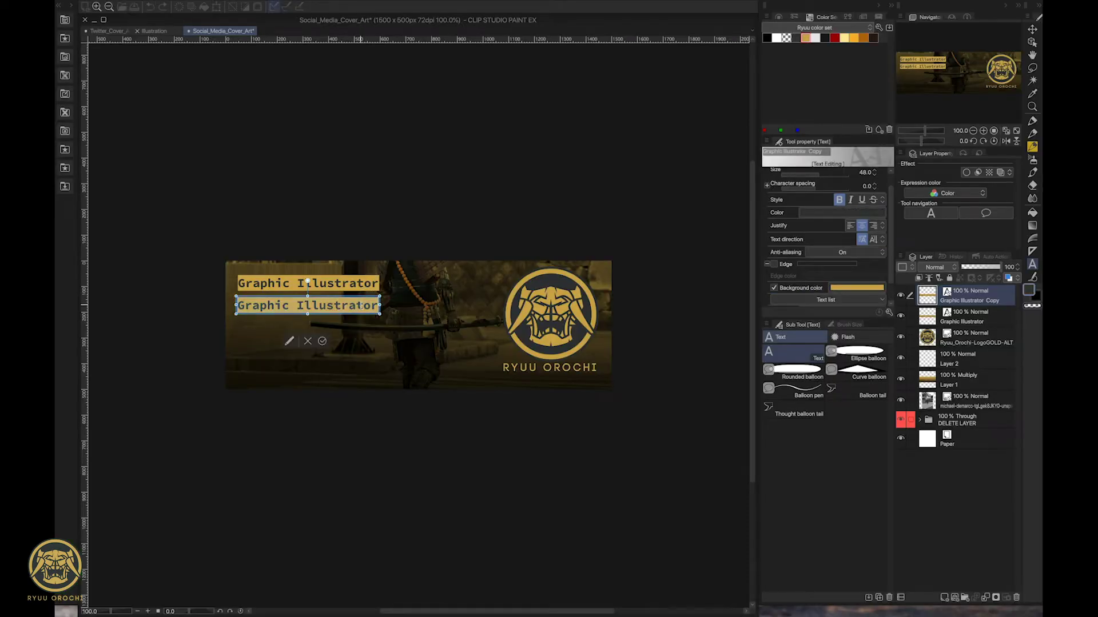
{"action": "key", "text": "ctrl+a"}
{"action": "type", "text": "Charact"}
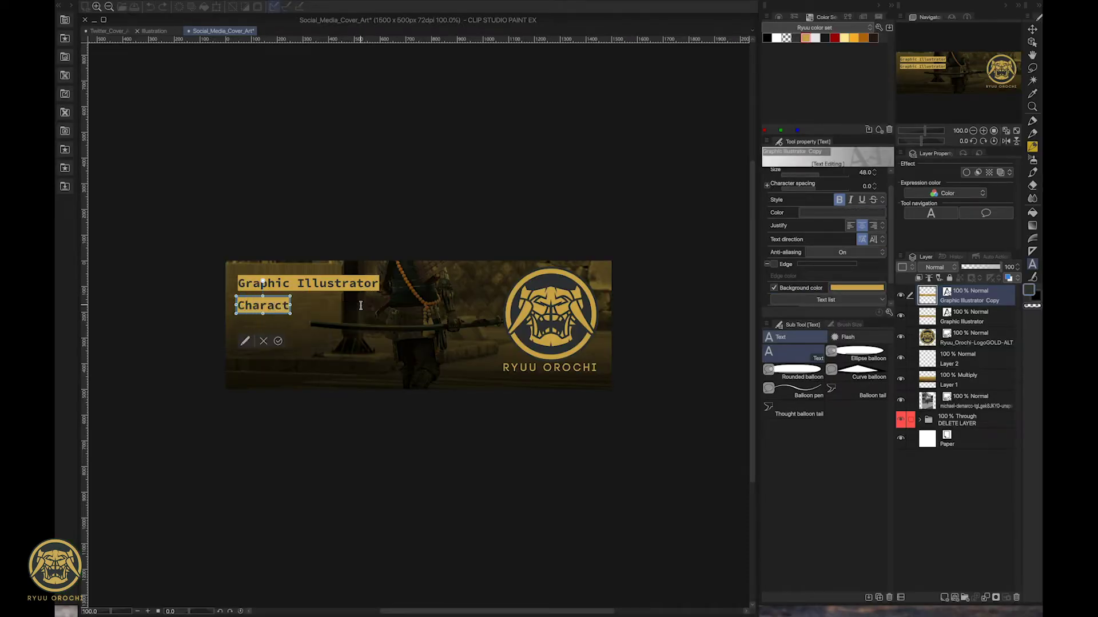
{"action": "type", "text": "er Artist"}
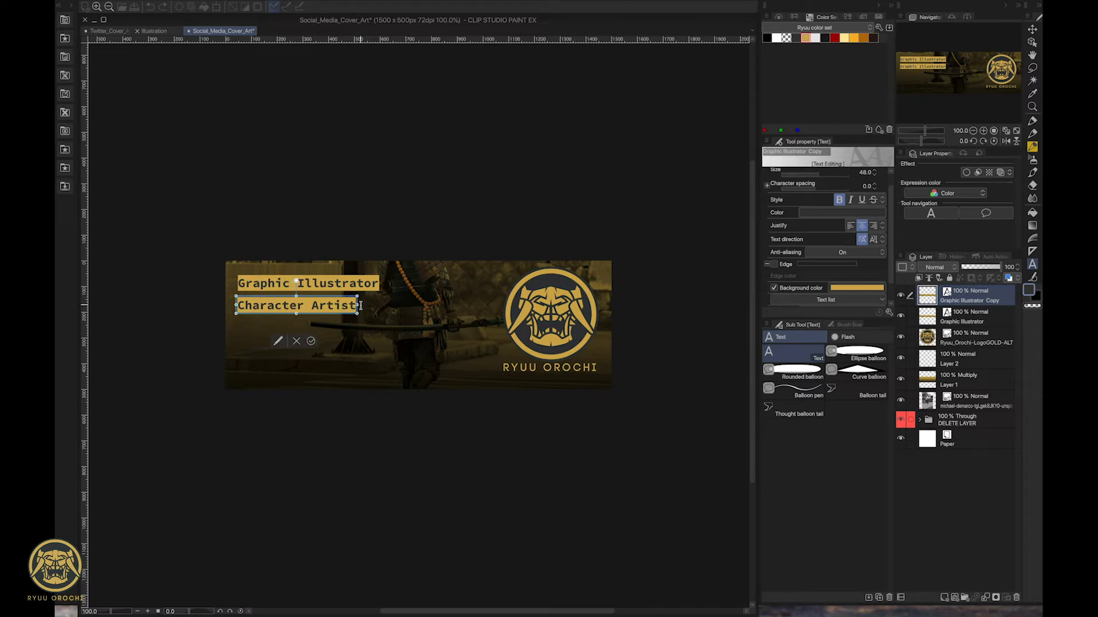
{"action": "left_click_drag", "start_coordinate": [345, 301], "coordinate": [346, 300]}
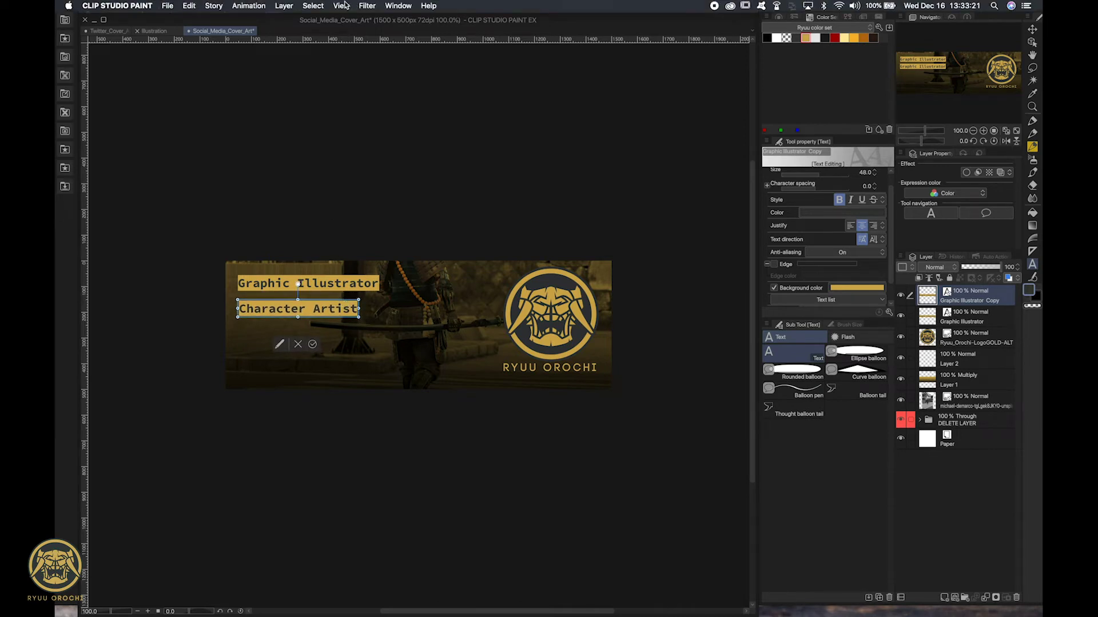
- Confirm the "Character Artist" text edit and show the grid over the cover
{"action": "left_click", "coordinate": [342, 6]}
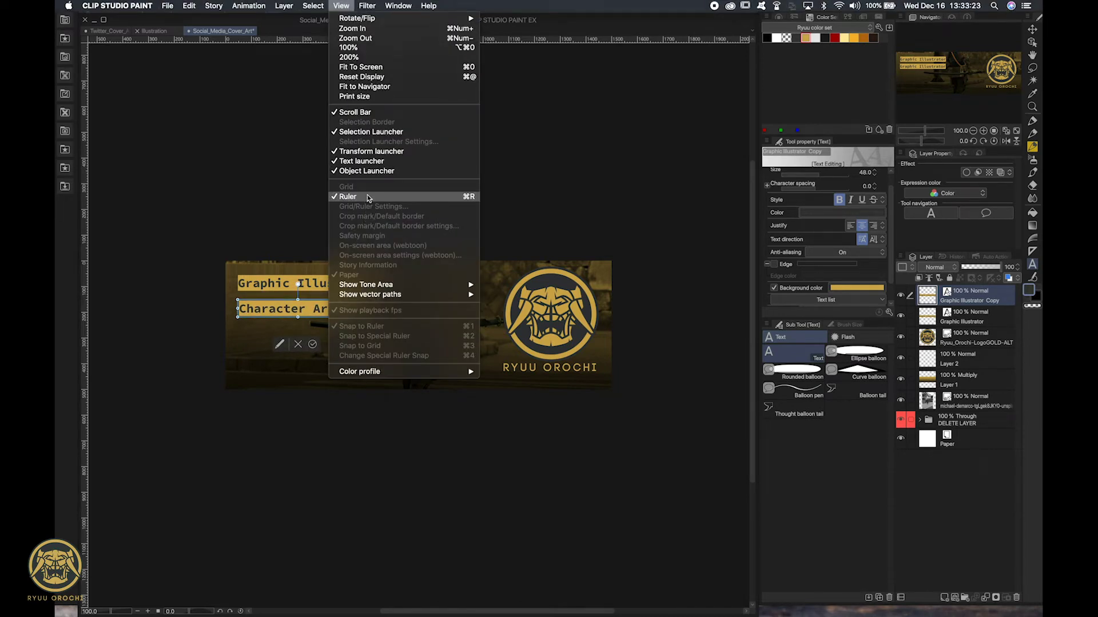
{"action": "left_click", "coordinate": [314, 348]}
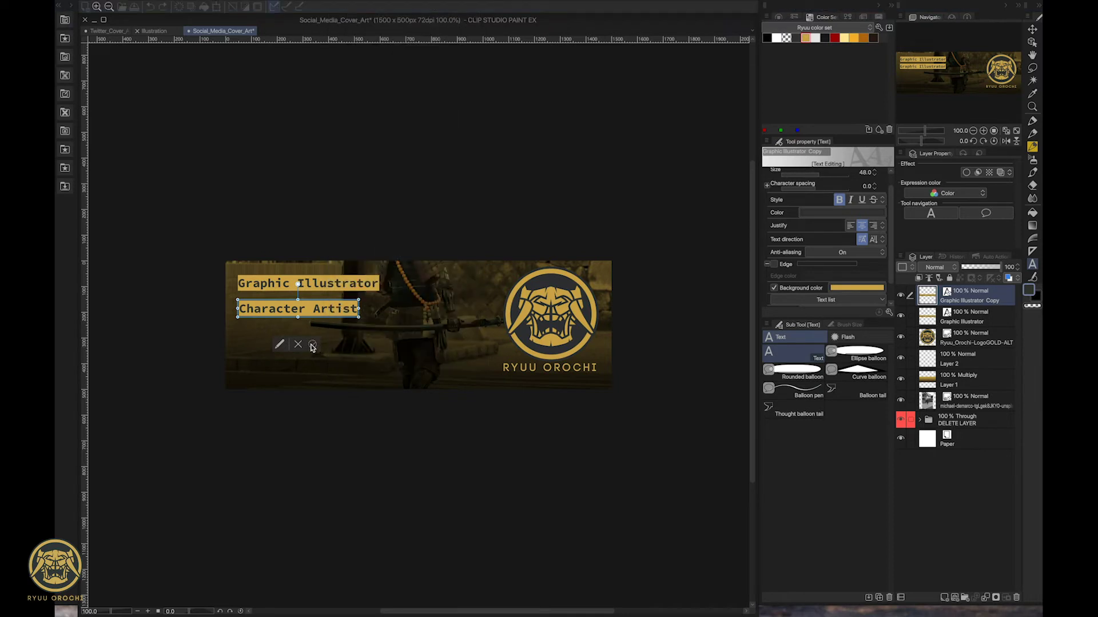
{"action": "left_click", "coordinate": [782, 346]}
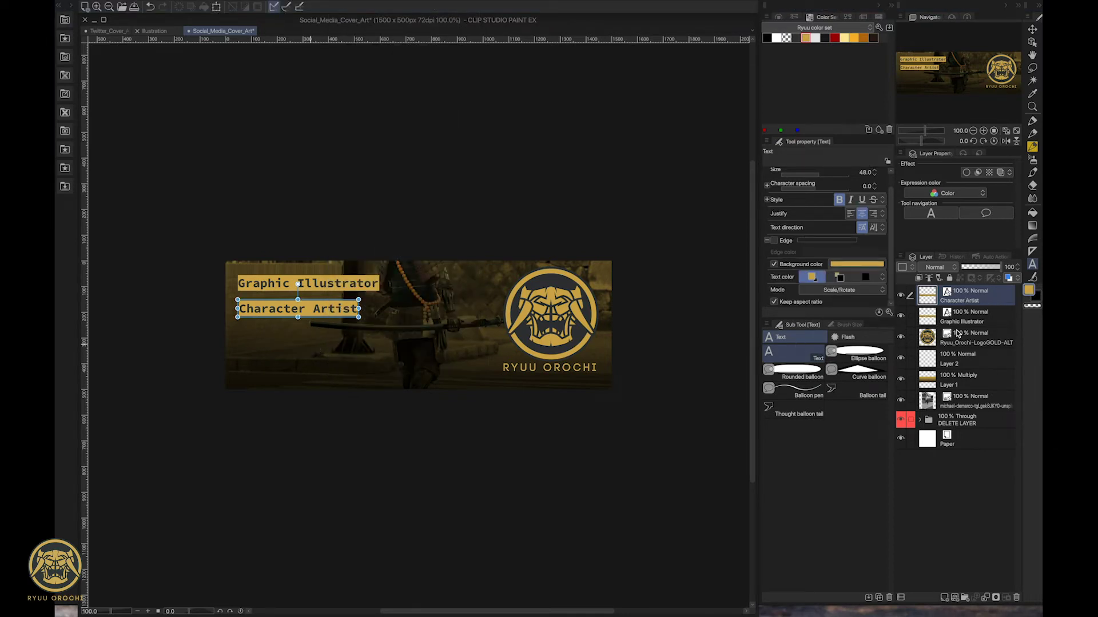
{"action": "left_click", "coordinate": [311, 352]}
{"action": "left_click", "coordinate": [311, 387]}
{"action": "left_click", "coordinate": [951, 359]}
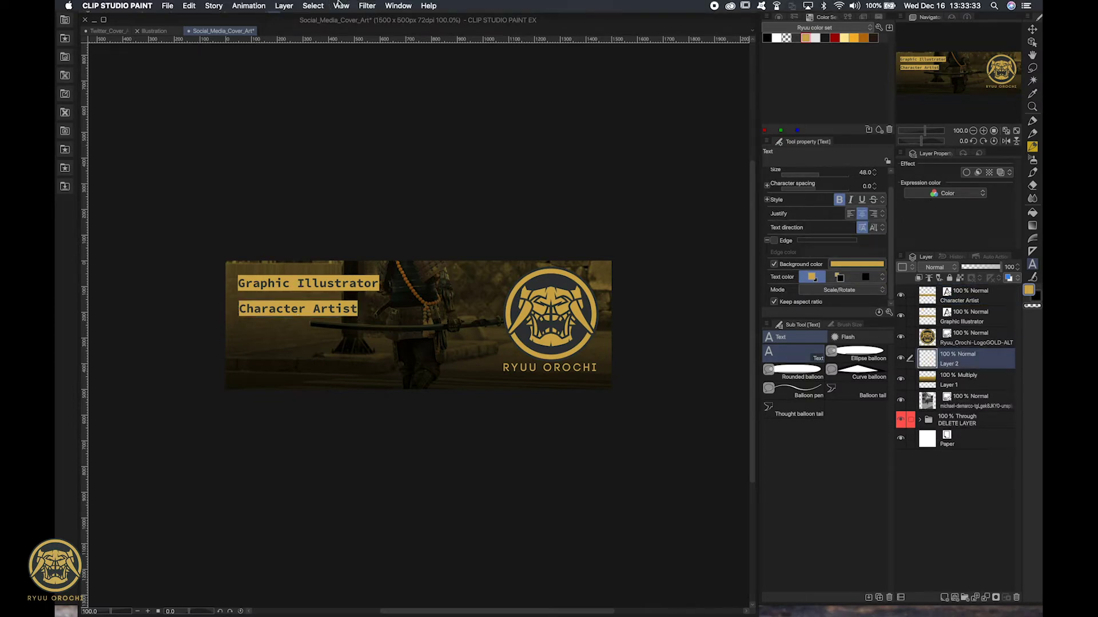
{"action": "left_click", "coordinate": [340, 4]}
- Nudge the "Character Artist" text slightly so its left edge lines up with "Graphic Illustrator" on the grid
{"action": "left_click", "coordinate": [334, 311]}
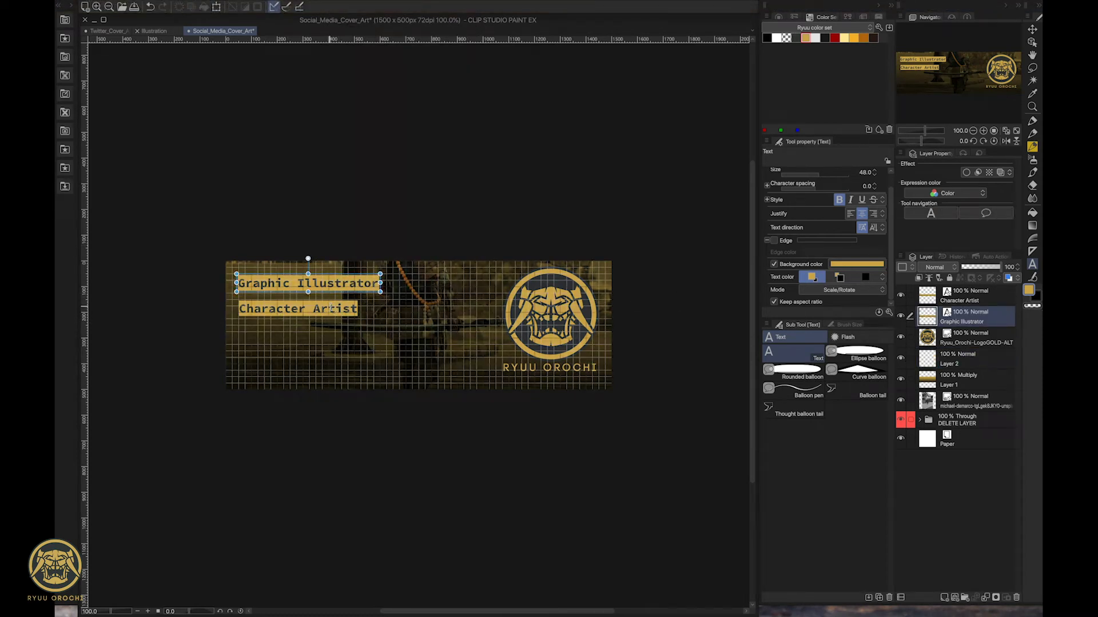
{"action": "left_click", "coordinate": [331, 307]}
{"action": "left_click", "coordinate": [333, 299]}
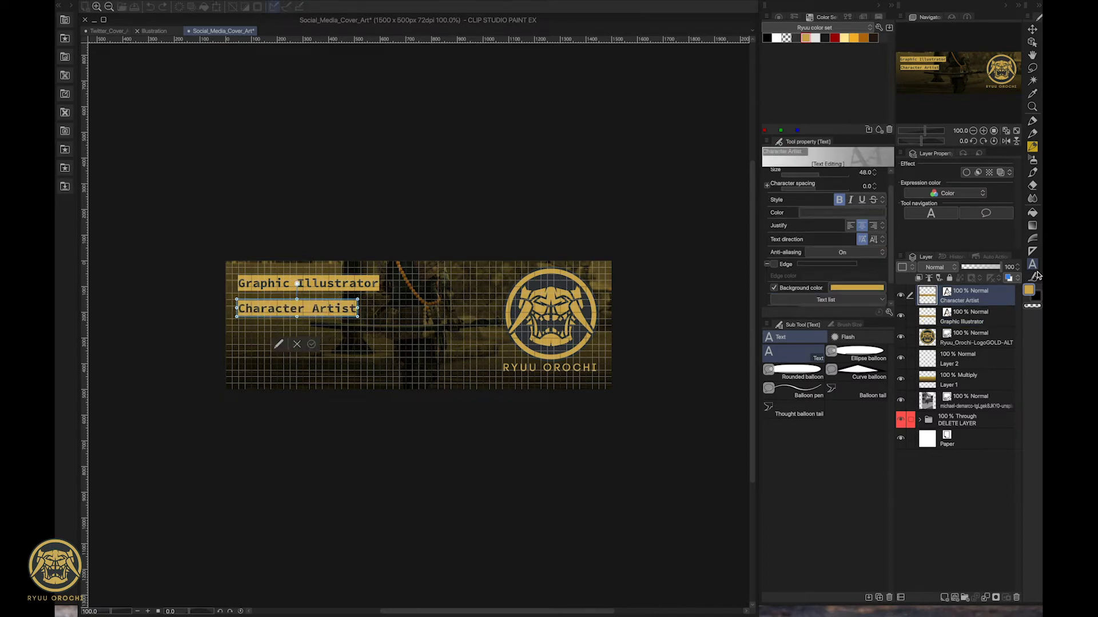
{"action": "key", "text": "Escape"}
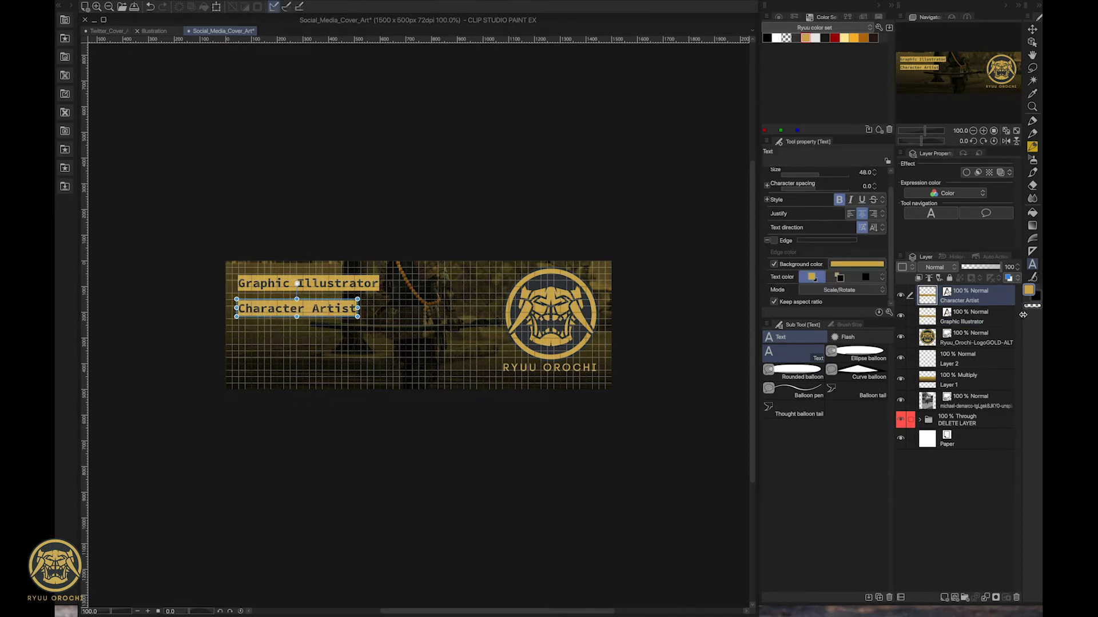
- Move the Twitter_Cover_Image-100 layer out of the DELETE LAYER folder to the top of the stack and set its blending mode to Multiply
{"action": "left_click", "coordinate": [917, 426]}
{"action": "left_click", "coordinate": [919, 424]}
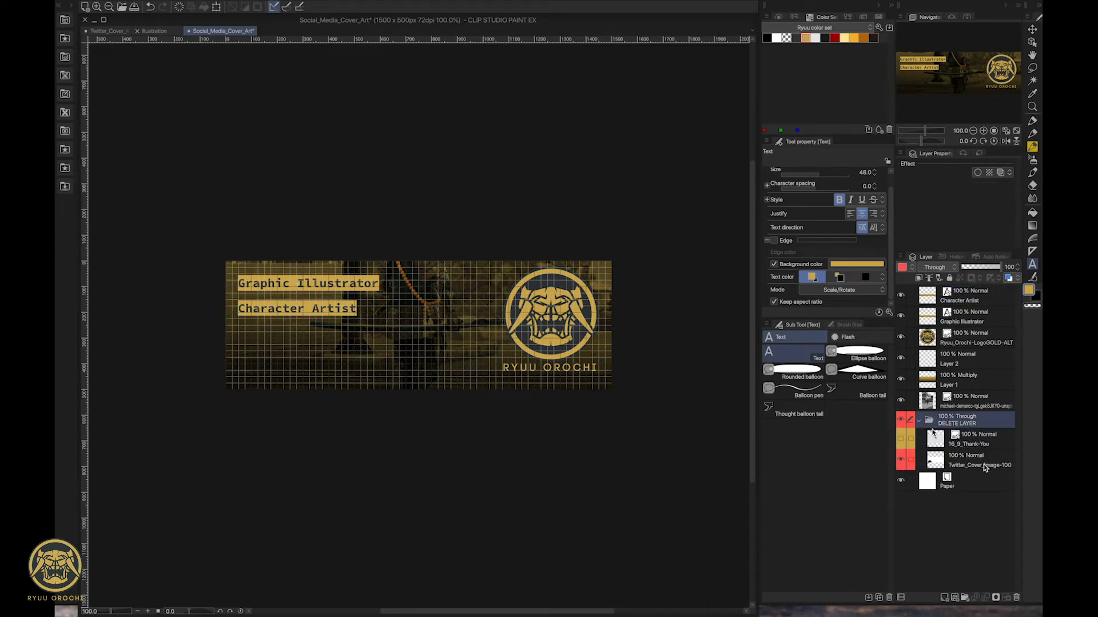
{"action": "left_click_drag", "start_coordinate": [983, 464], "coordinate": [962, 293]}
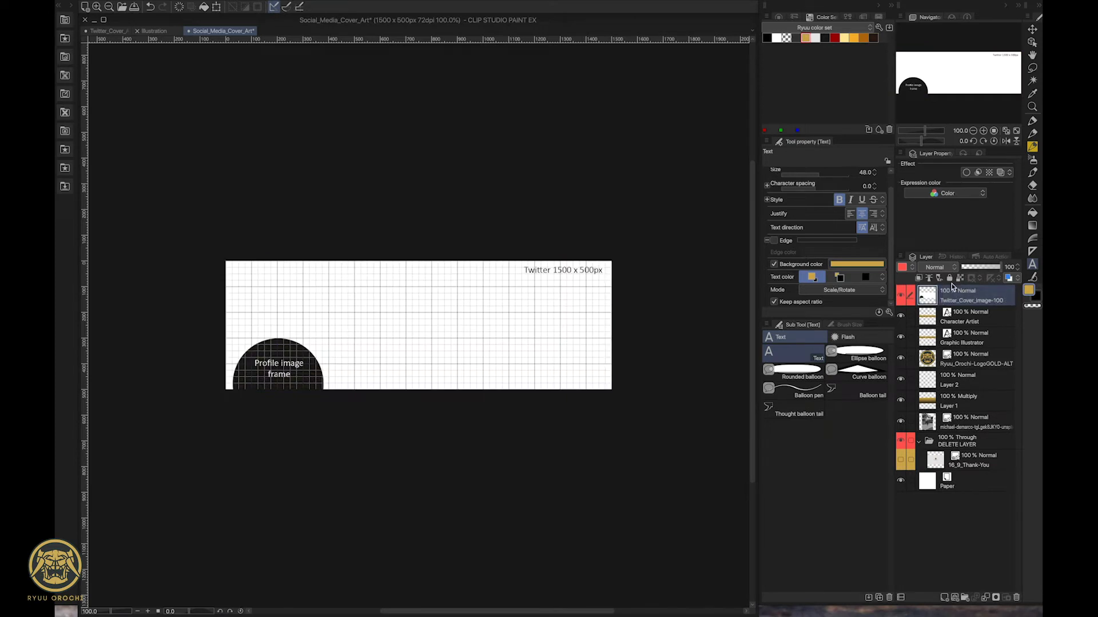
{"action": "left_click", "coordinate": [934, 267]}
{"action": "left_click", "coordinate": [937, 299]}
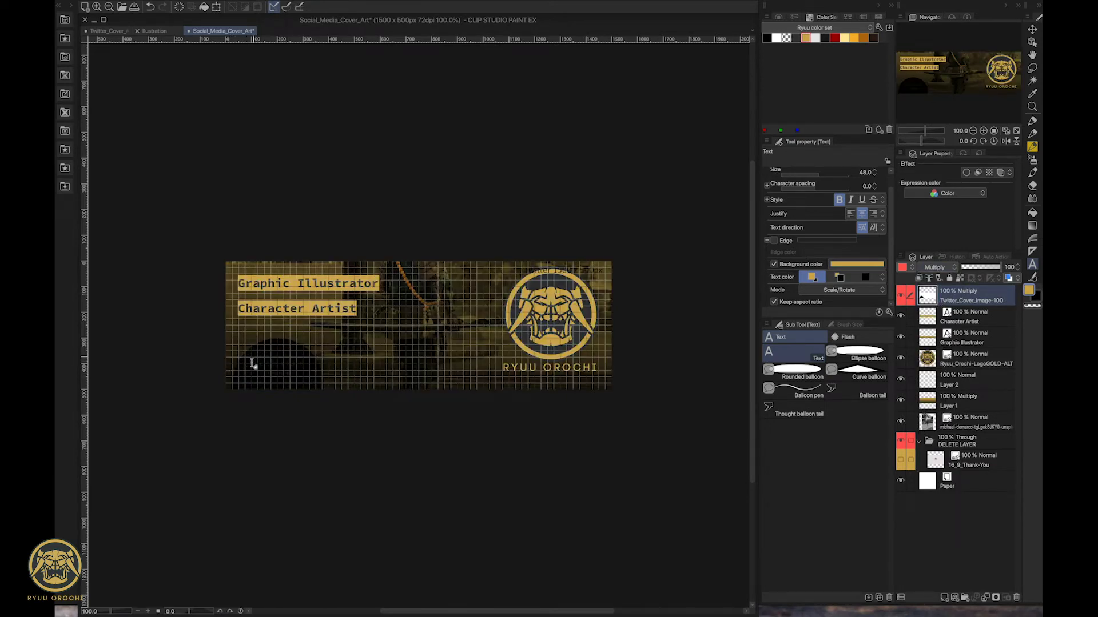
- Hide the grid and the Twitter_Cover_Image-100 template layer, leaving the "Graphic Illustrator" layer selected
{"action": "left_click", "coordinate": [950, 321]}
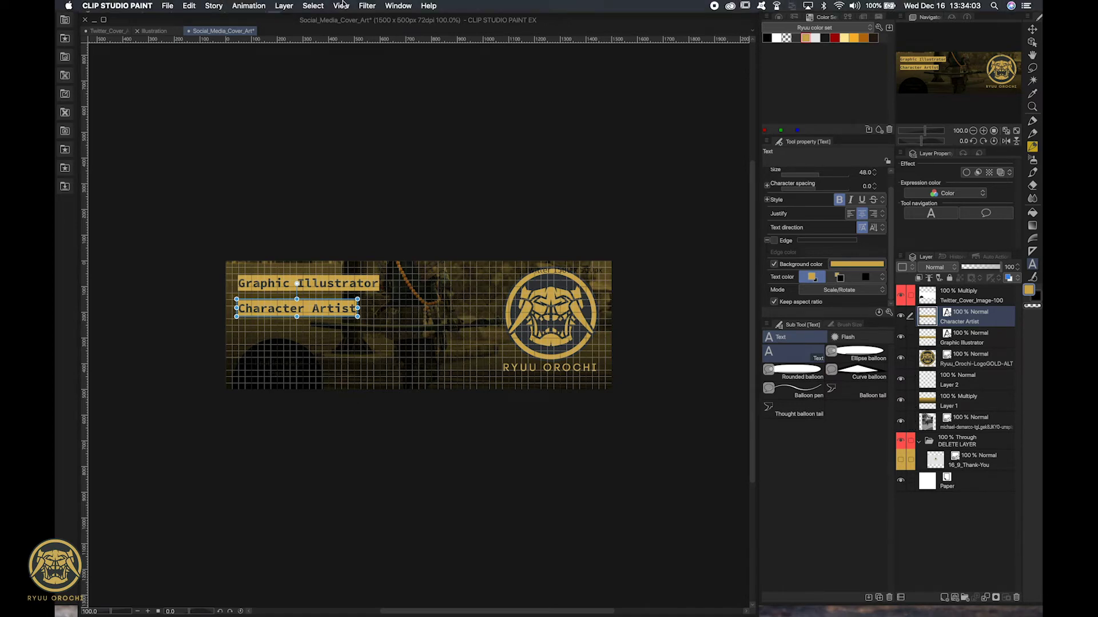
{"action": "left_click", "coordinate": [341, 5]}
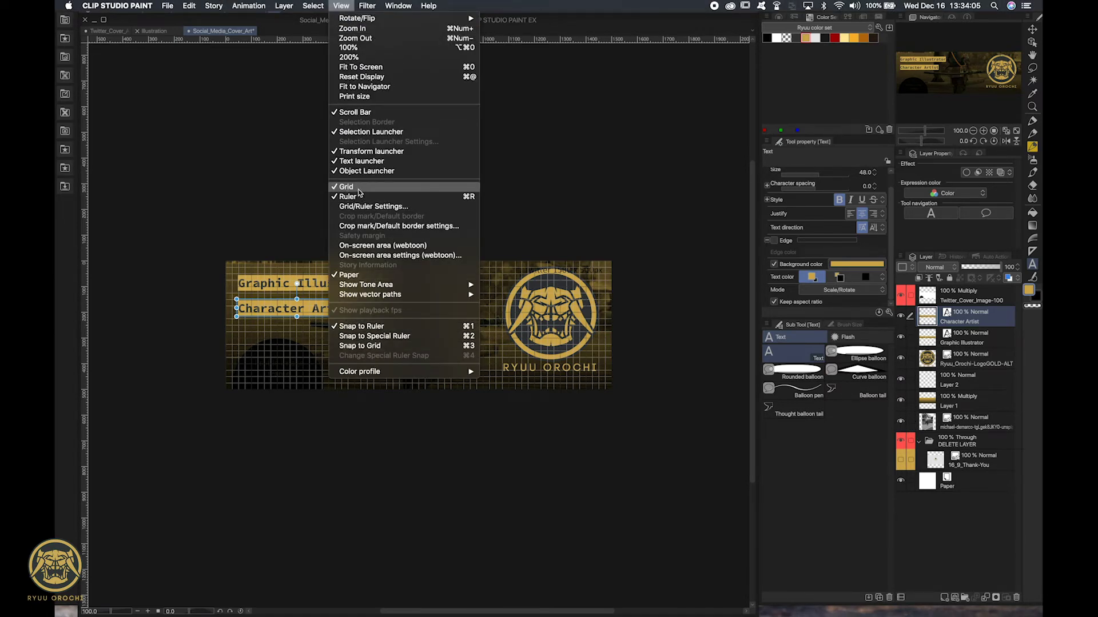
{"action": "left_click", "coordinate": [359, 188]}
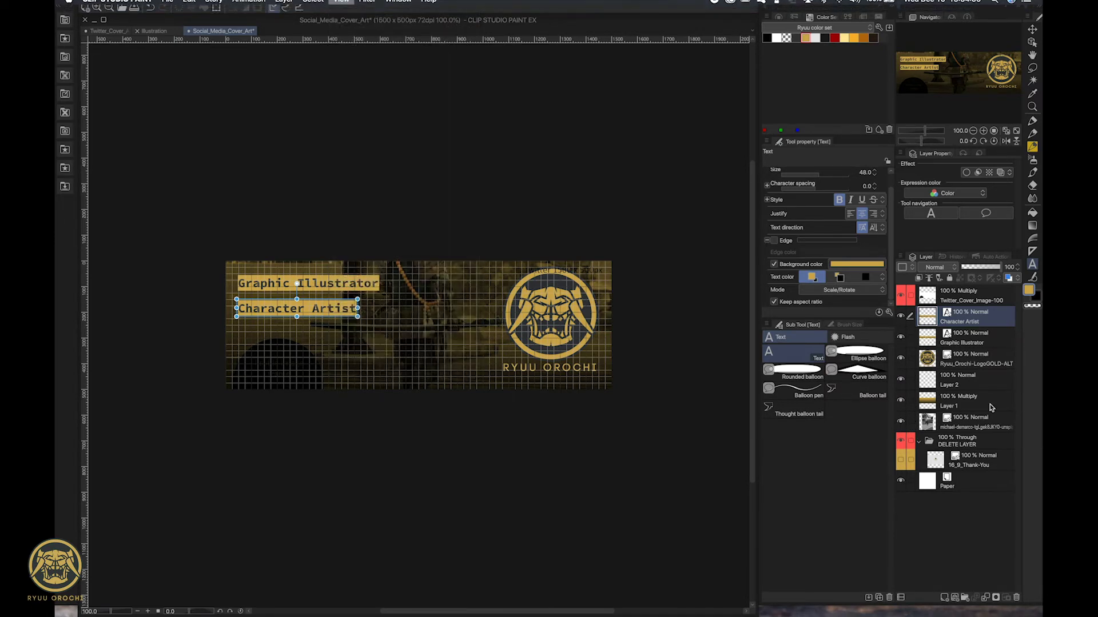
{"action": "left_click", "coordinate": [902, 296]}
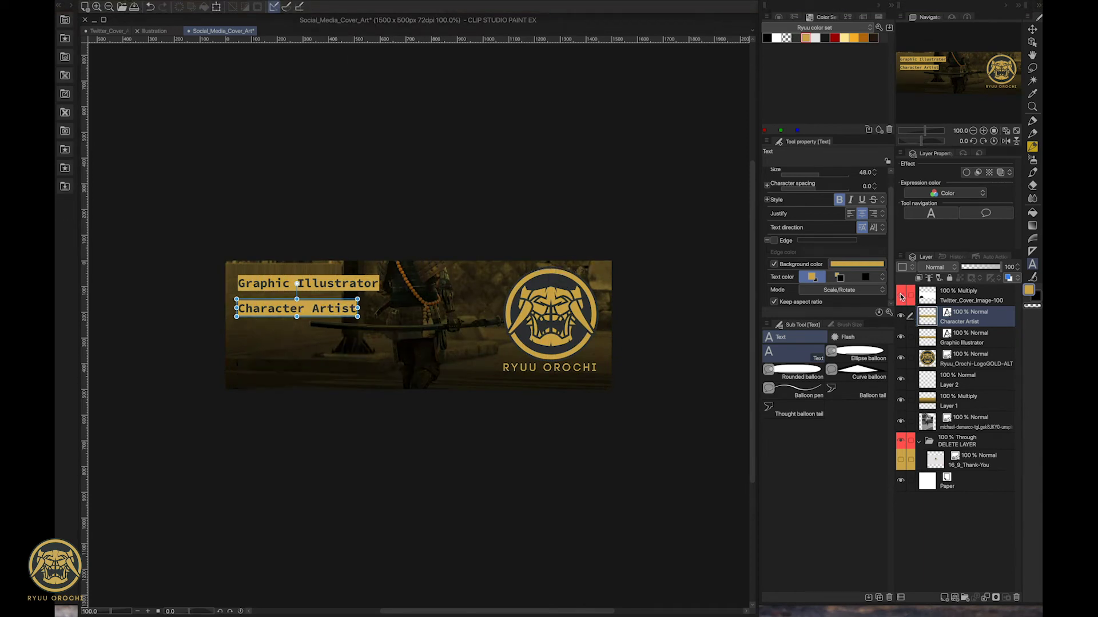
{"action": "left_click", "coordinate": [967, 337]}
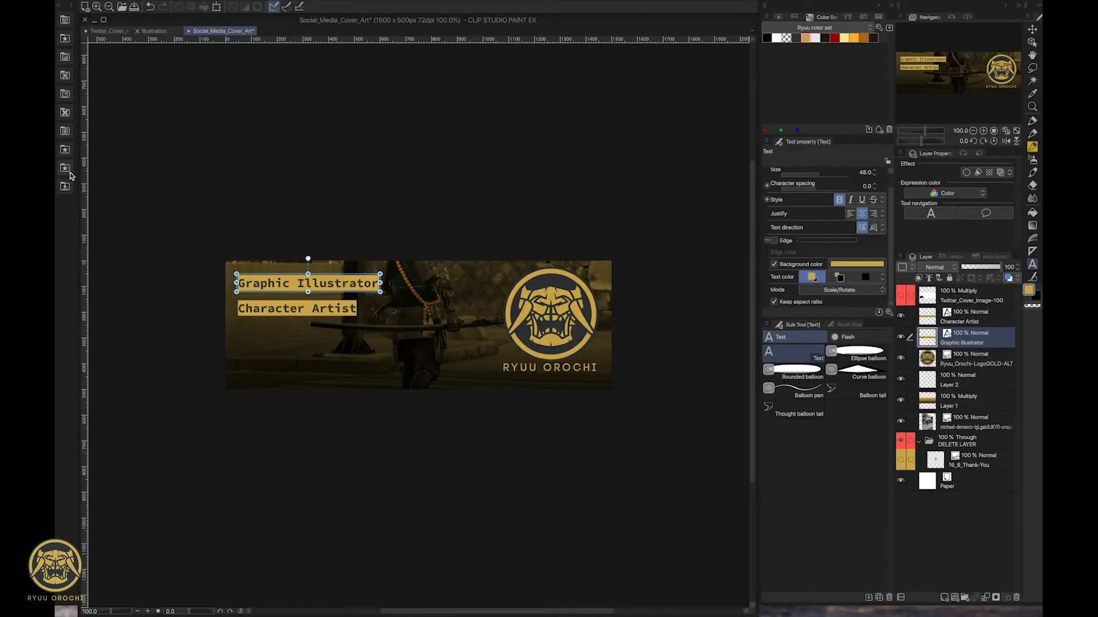
- Browse the material library's monochromatic patterns, illustrations and balloons for a texture to overlay on the cover
{"action": "left_click", "coordinate": [65, 168]}
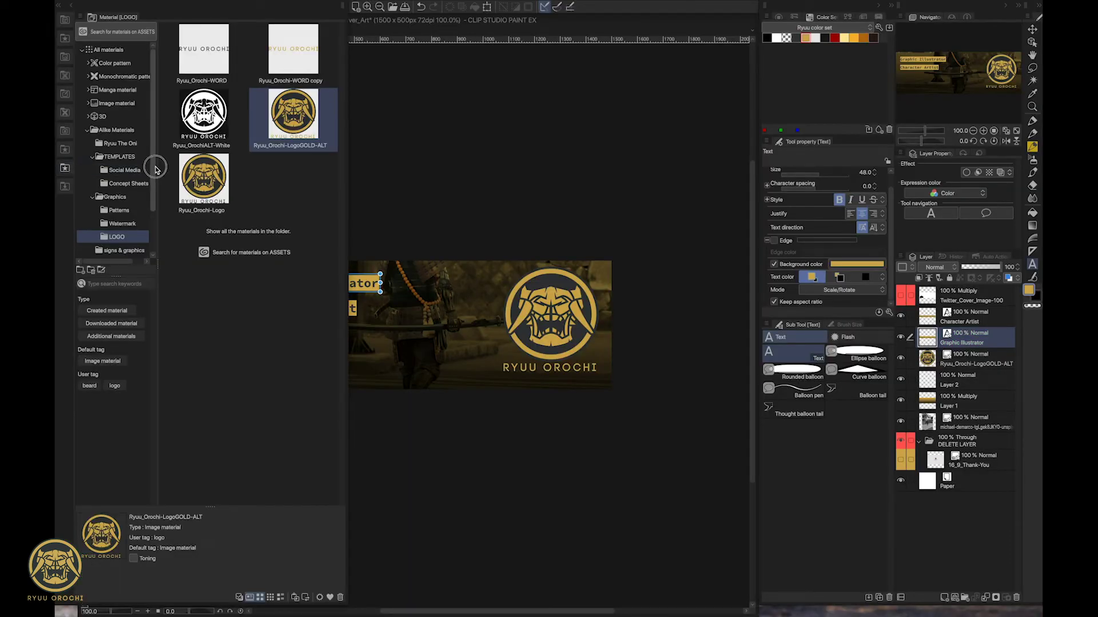
{"action": "left_click", "coordinate": [65, 56]}
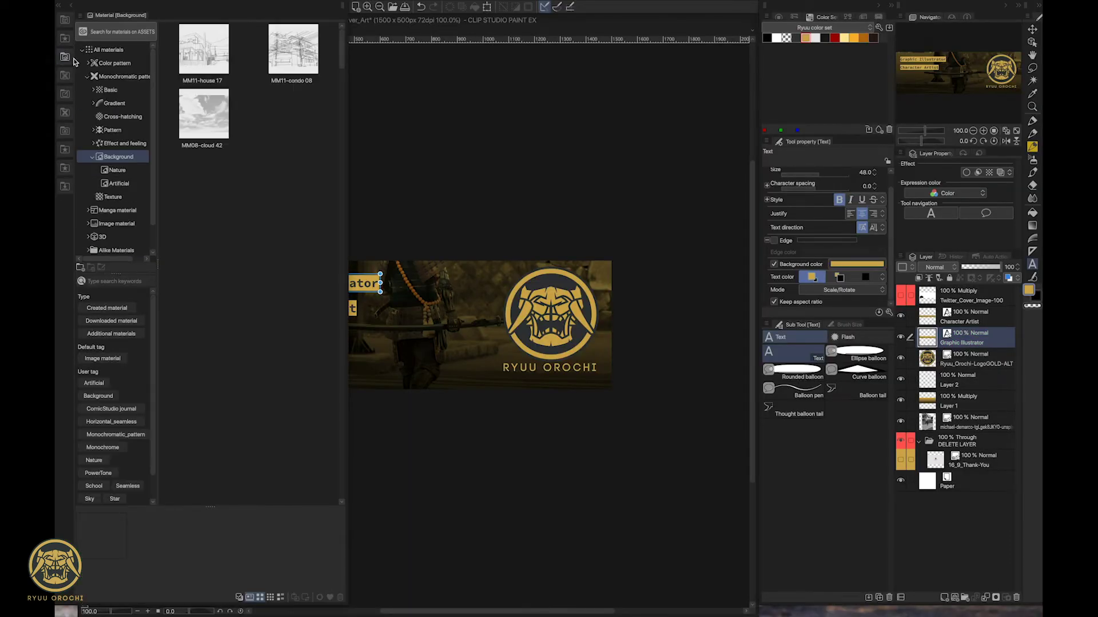
{"action": "left_click", "coordinate": [119, 92]}
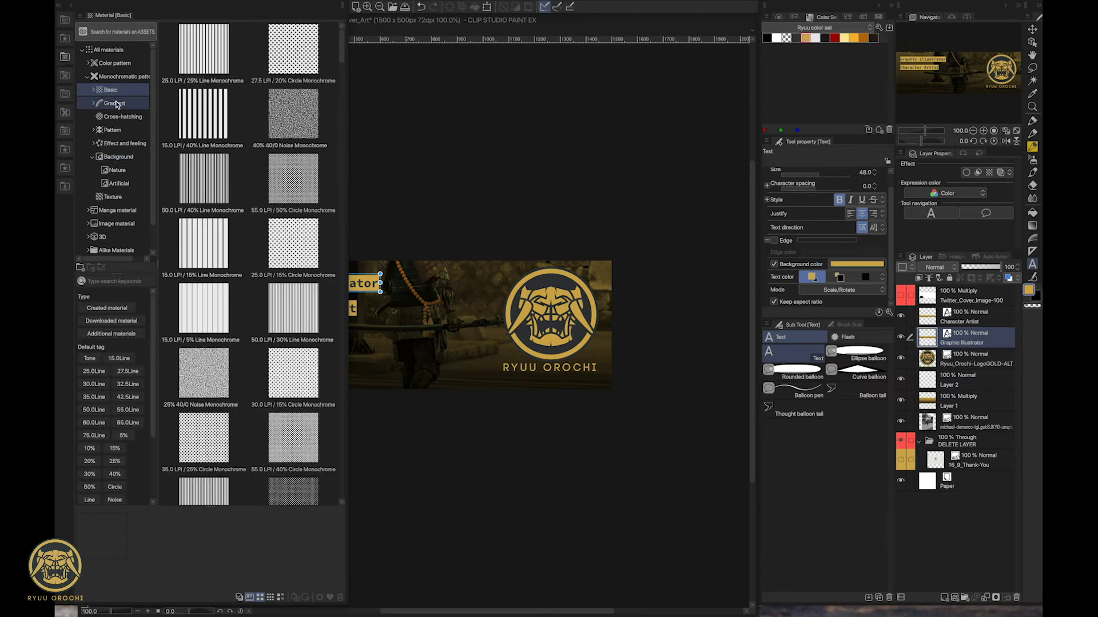
{"action": "left_click", "coordinate": [114, 103]}
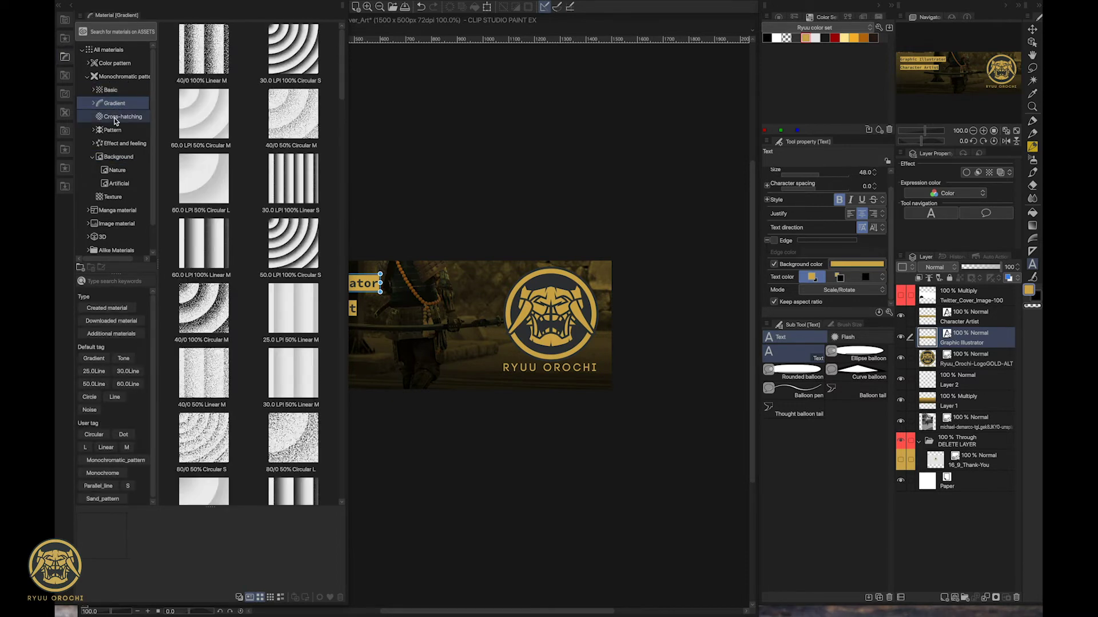
{"action": "left_click", "coordinate": [117, 116]}
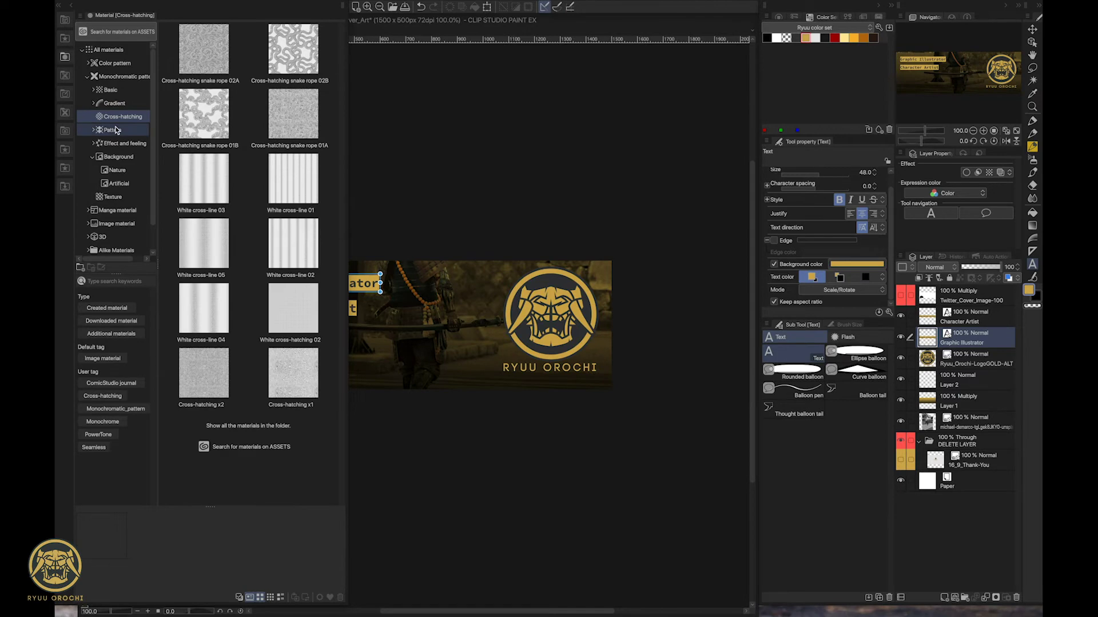
{"action": "left_click", "coordinate": [116, 130]}
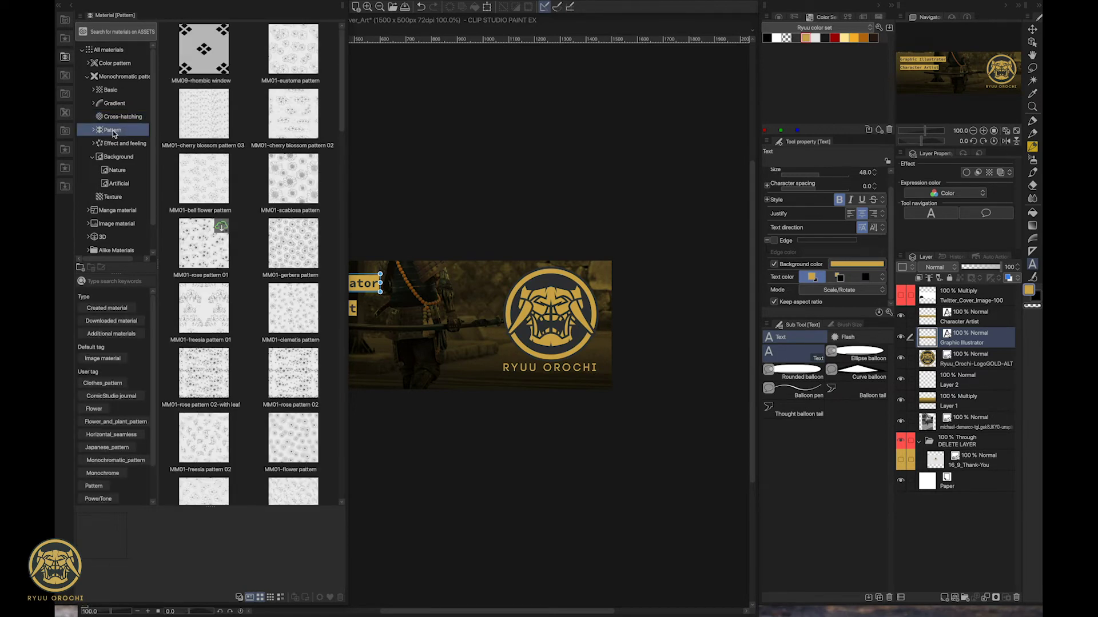
{"action": "left_click_drag", "start_coordinate": [346, 135], "coordinate": [338, 213]}
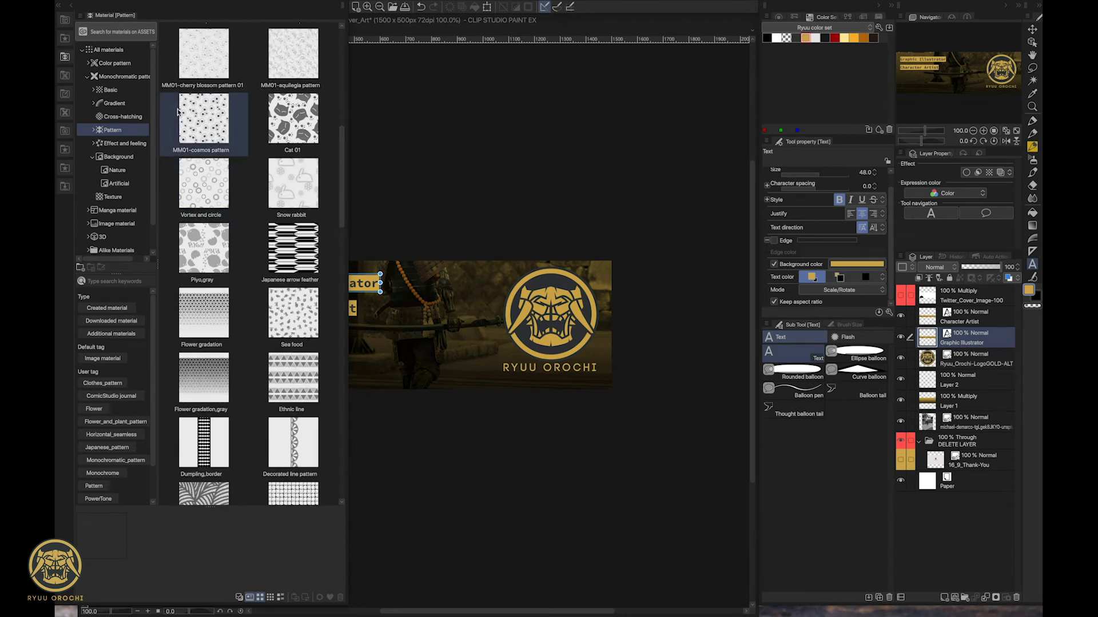
{"action": "left_click", "coordinate": [65, 95]}
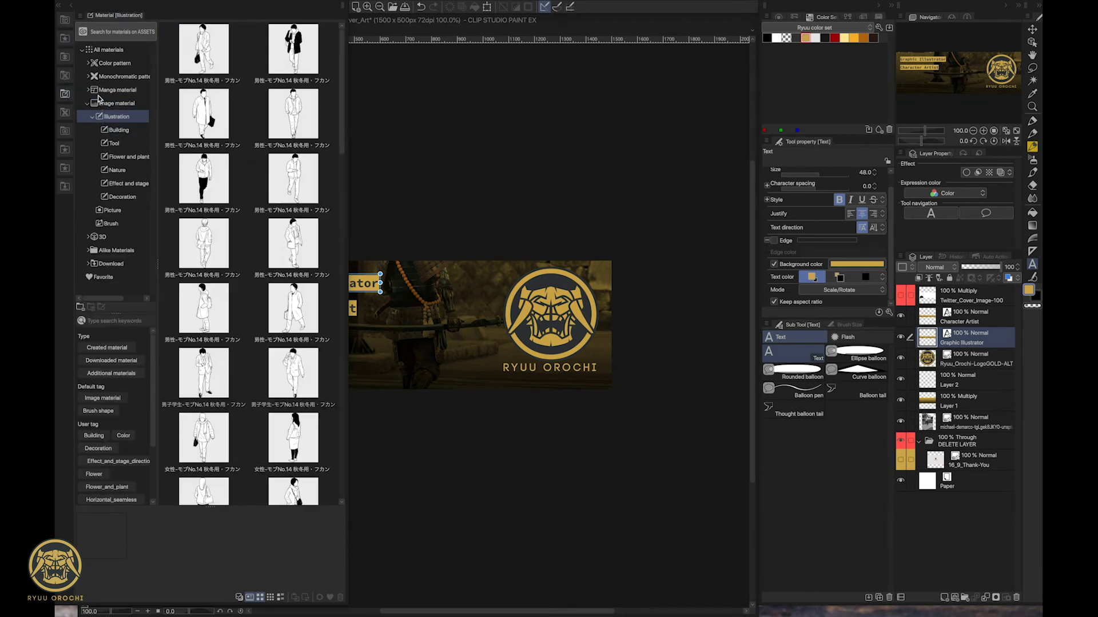
{"action": "left_click", "coordinate": [88, 91]}
{"action": "left_click", "coordinate": [113, 116]}
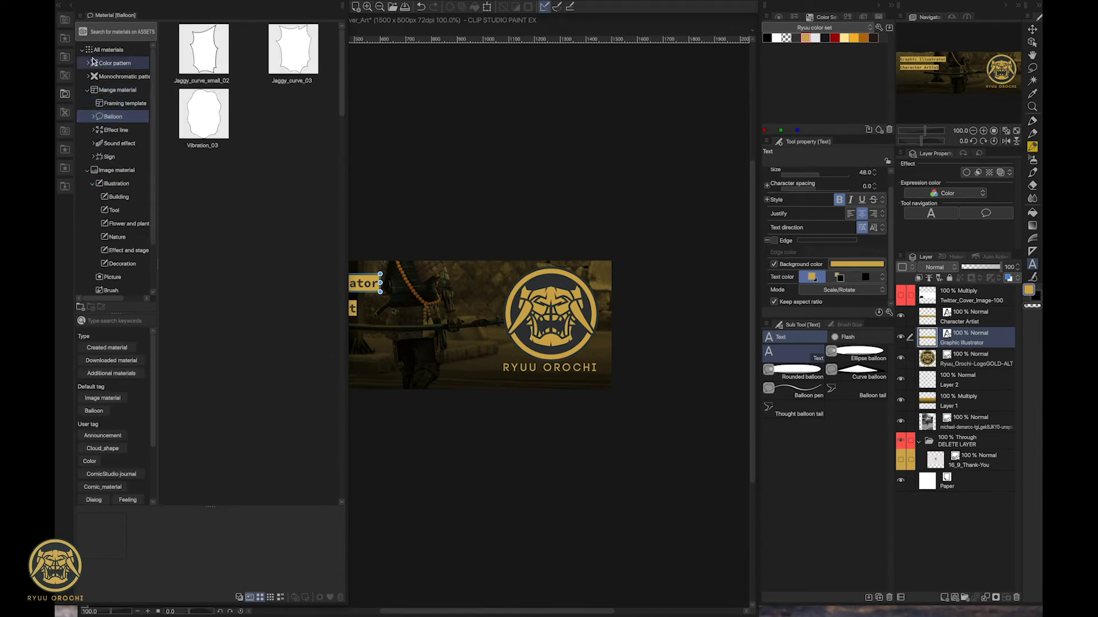
- Add the Twill carbon_IS color pattern as a new layer and place it directly beneath the logo layer
{"action": "left_click", "coordinate": [94, 62]}
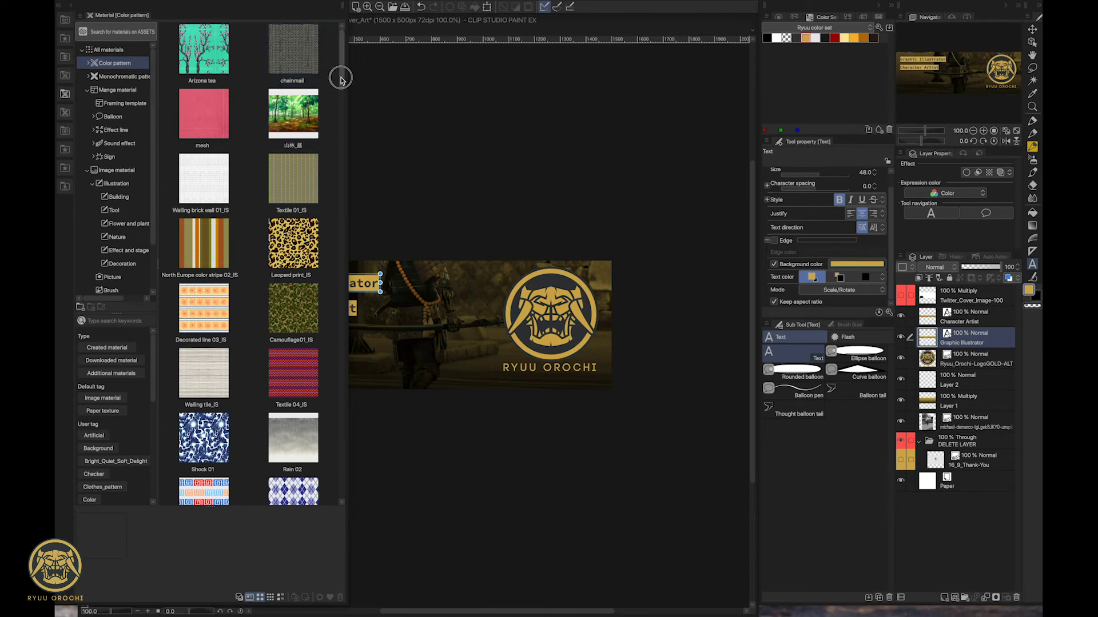
{"action": "left_click_drag", "start_coordinate": [343, 74], "coordinate": [334, 223]}
{"action": "left_click", "coordinate": [301, 107]}
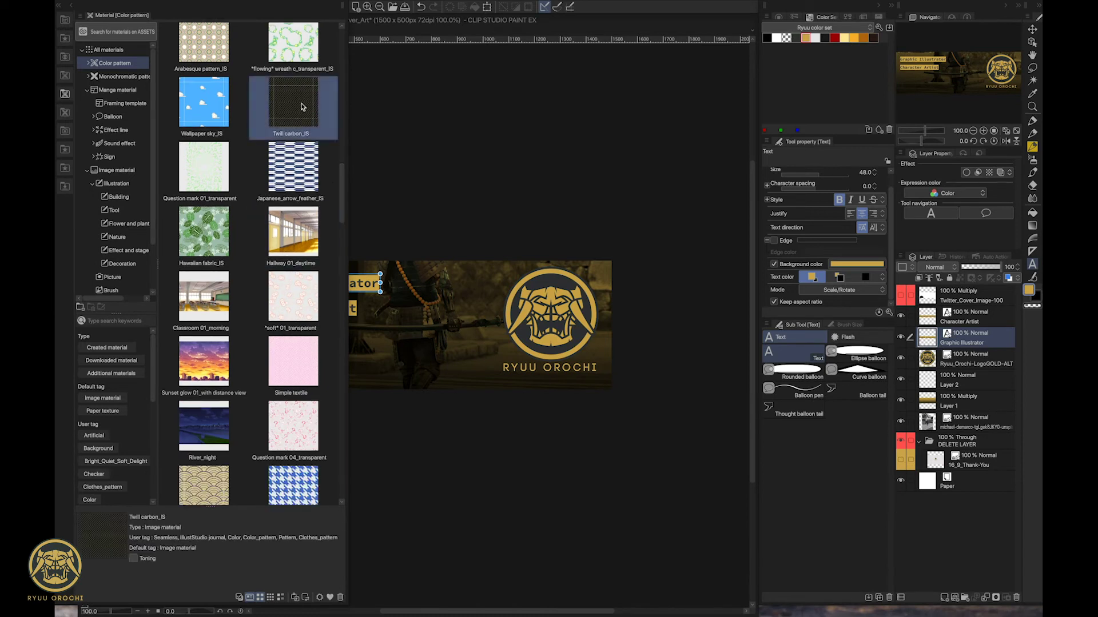
{"action": "mouse_move", "coordinate": [298, 120]}
{"action": "left_mouse_down"}
{"action": "mouse_move", "coordinate": [333, 147]}
{"action": "mouse_move", "coordinate": [436, 313]}
{"action": "mouse_move", "coordinate": [549, 303]}
{"action": "mouse_move", "coordinate": [986, 305]}
{"action": "mouse_move", "coordinate": [967, 298]}
{"action": "left_mouse_up"}
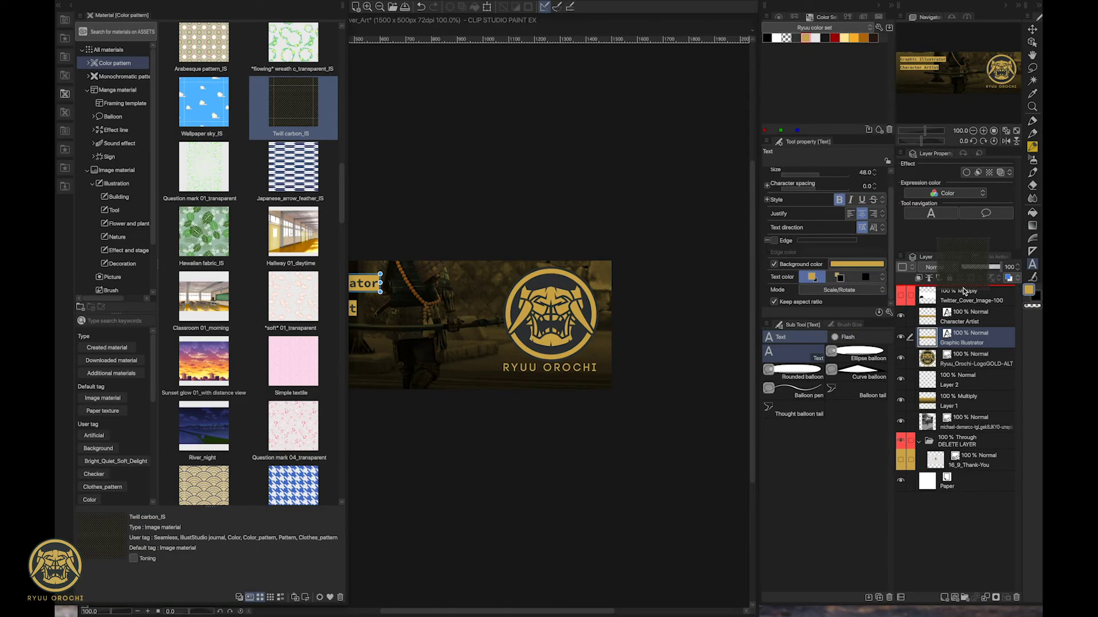
{"action": "left_click", "coordinate": [71, 6]}
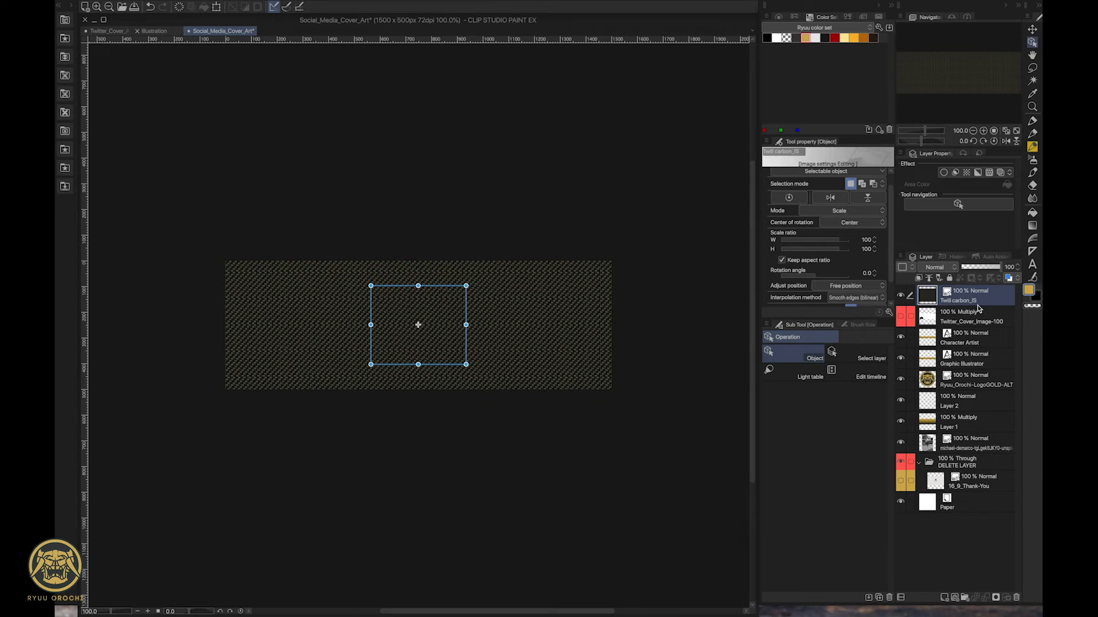
{"action": "left_click_drag", "start_coordinate": [952, 358], "coordinate": [958, 391]}
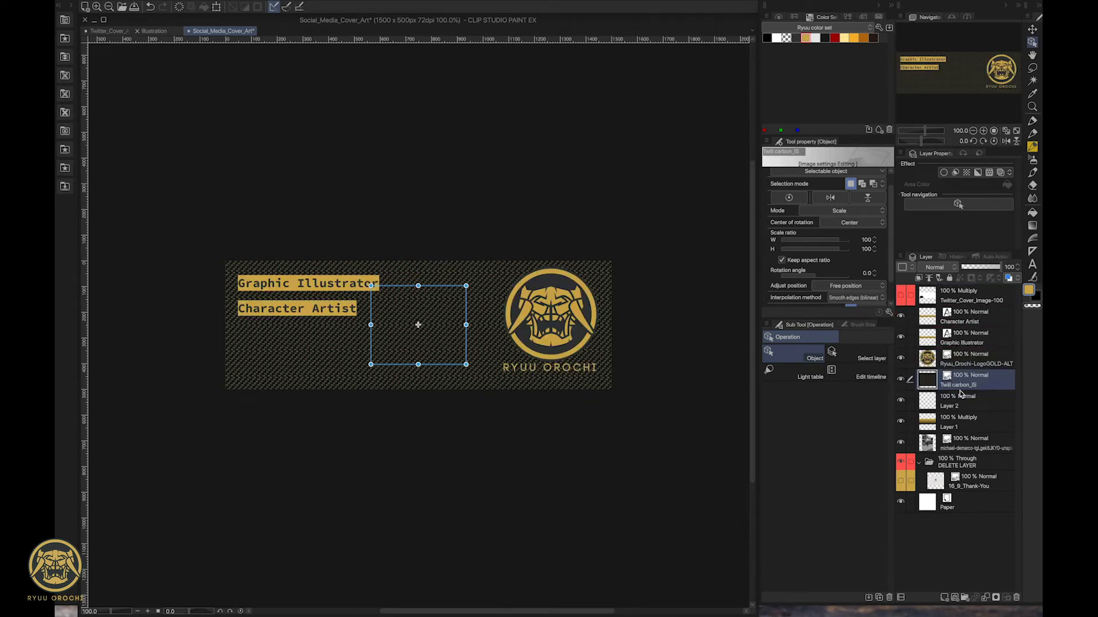
- Try the Overlay and Screen blending modes on the Twill carbon_IS layer
{"action": "left_click", "coordinate": [947, 267]}
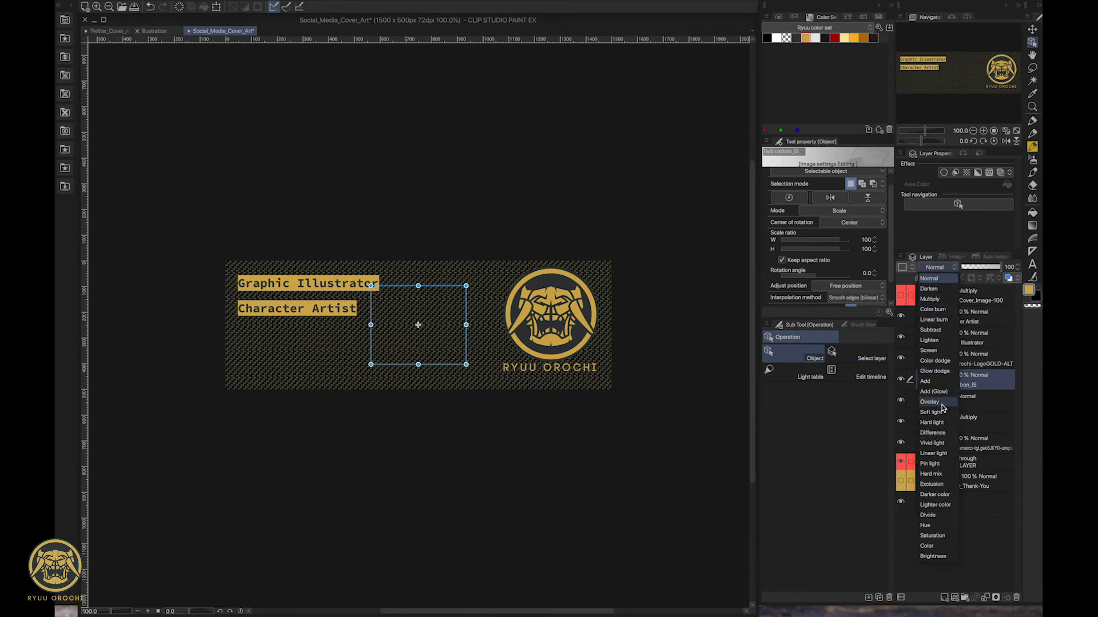
{"action": "left_click", "coordinate": [941, 403]}
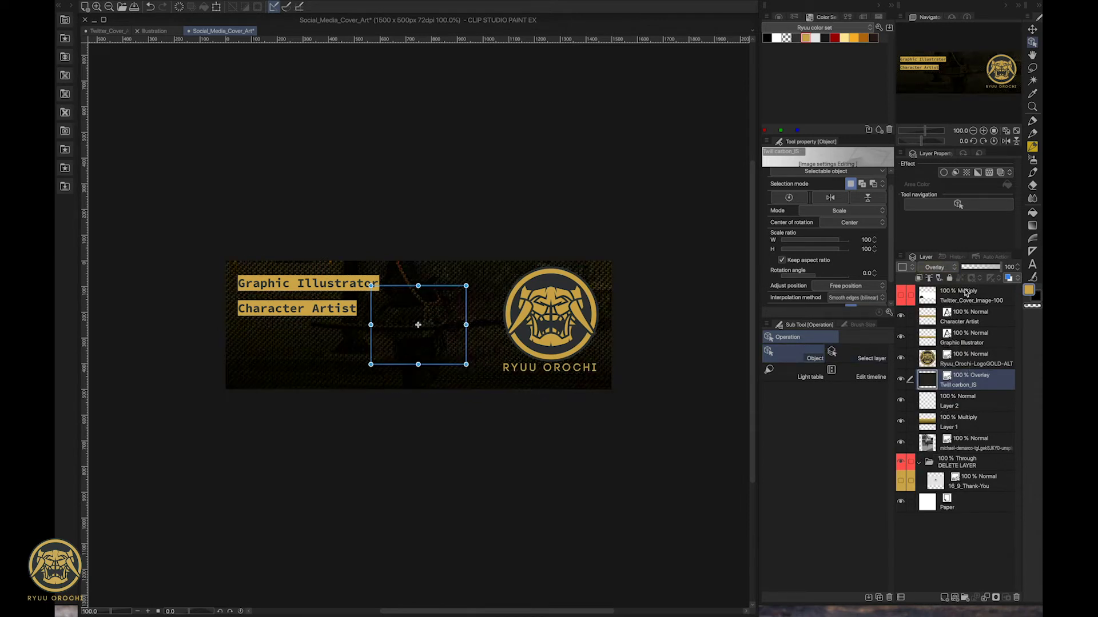
{"action": "left_click", "coordinate": [926, 270]}
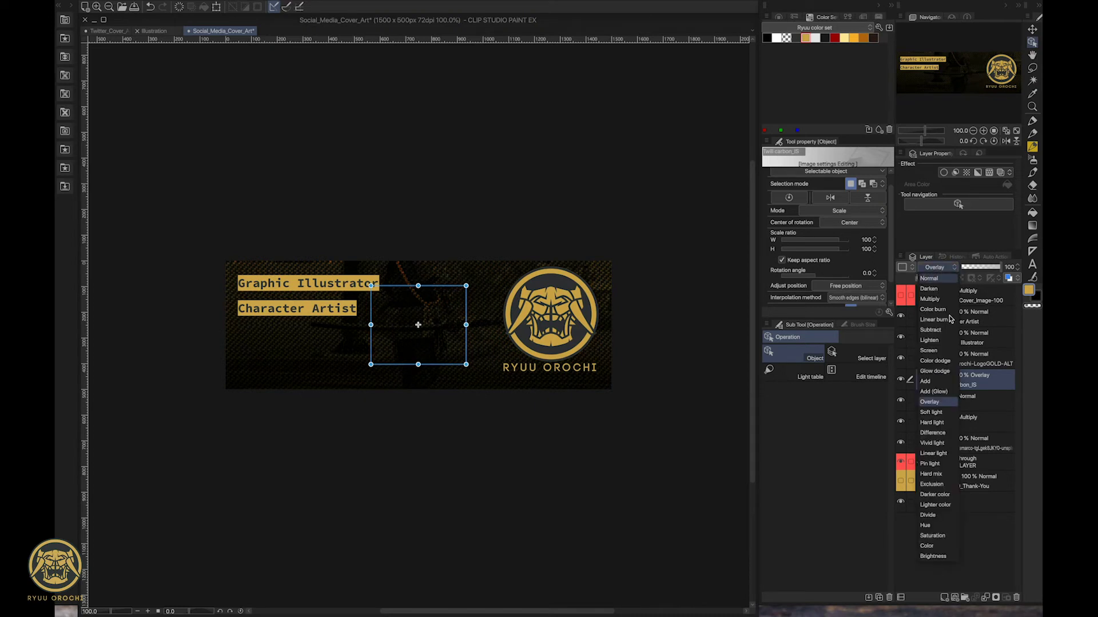
{"action": "left_click", "coordinate": [932, 349]}
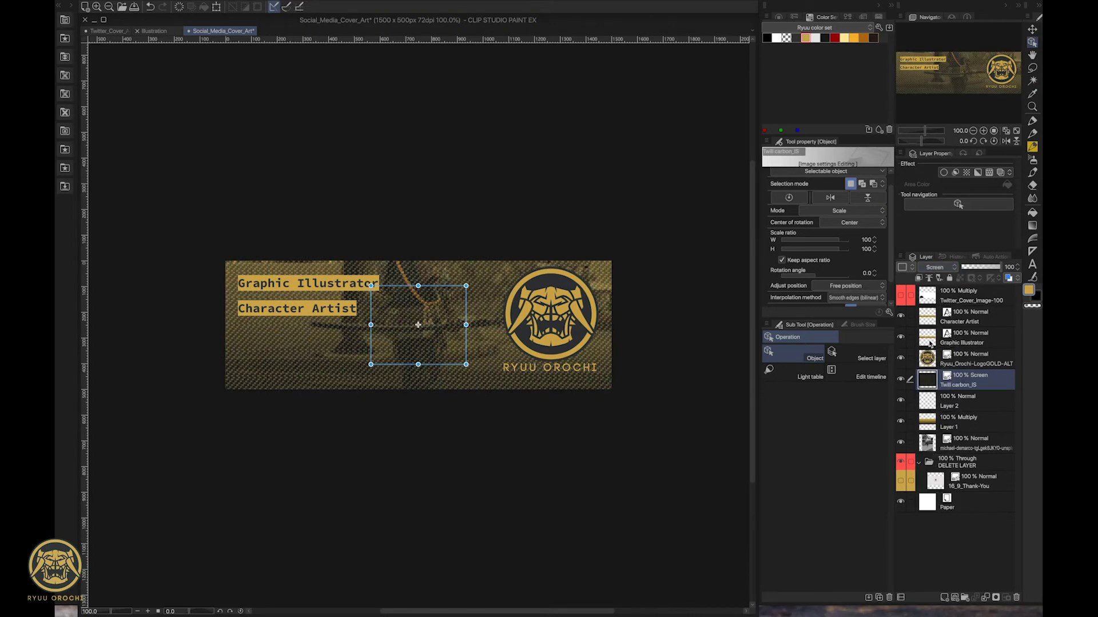
- Set the Twill carbon_IS layer's blending mode to Soft light
{"action": "left_click", "coordinate": [936, 268]}
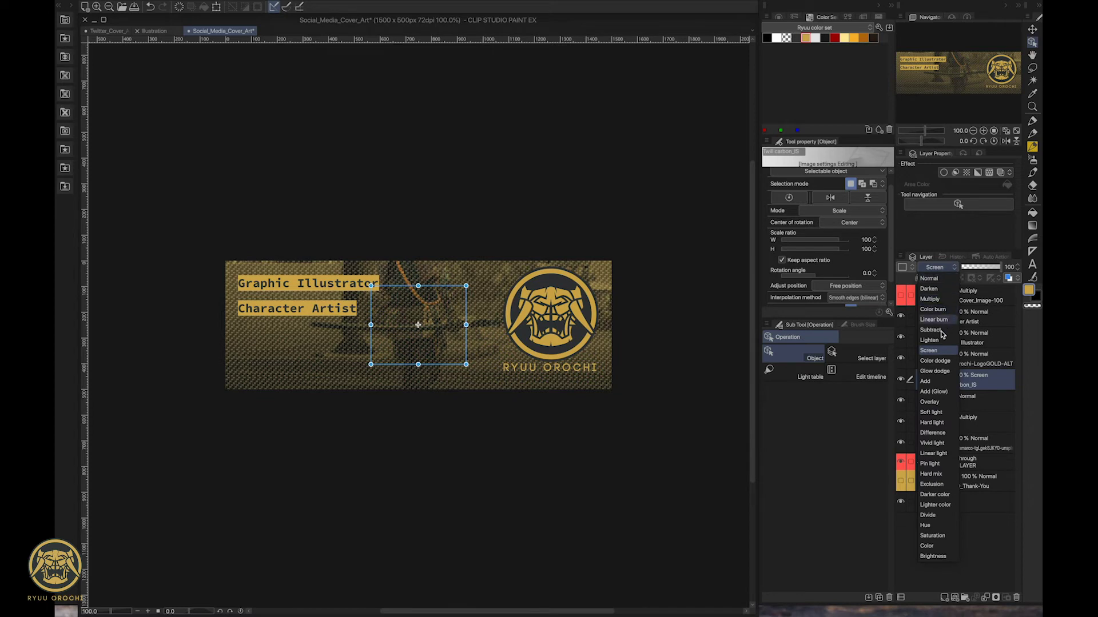
{"action": "left_click", "coordinate": [932, 412]}
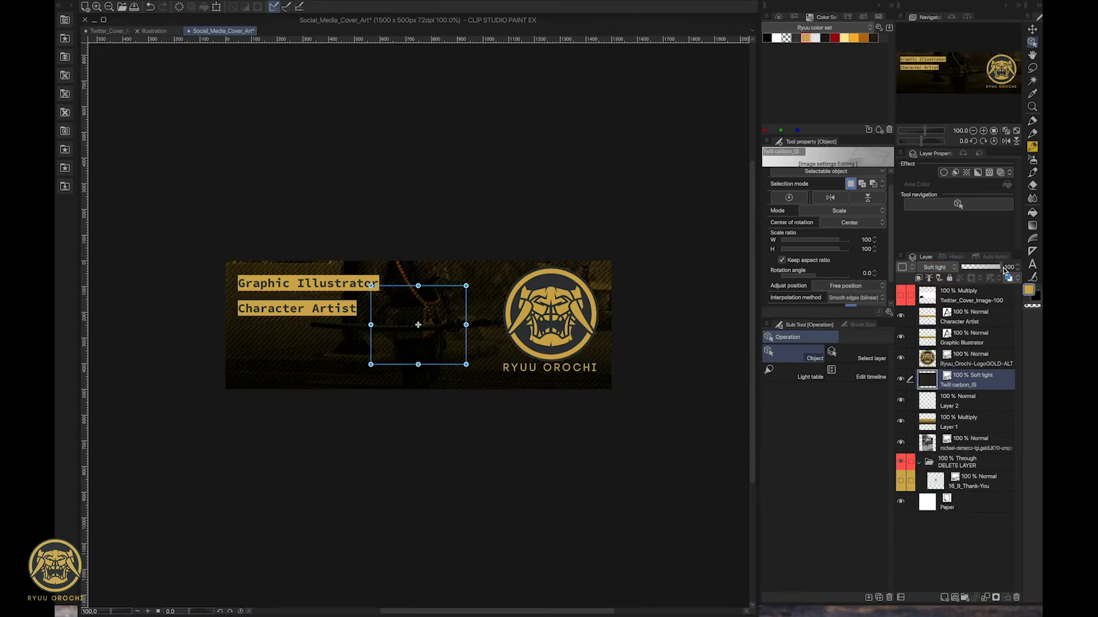
- Reduce the Twill carbon_IS layer's opacity to about 29%
{"action": "left_click_drag", "start_coordinate": [1001, 266], "coordinate": [974, 273]}
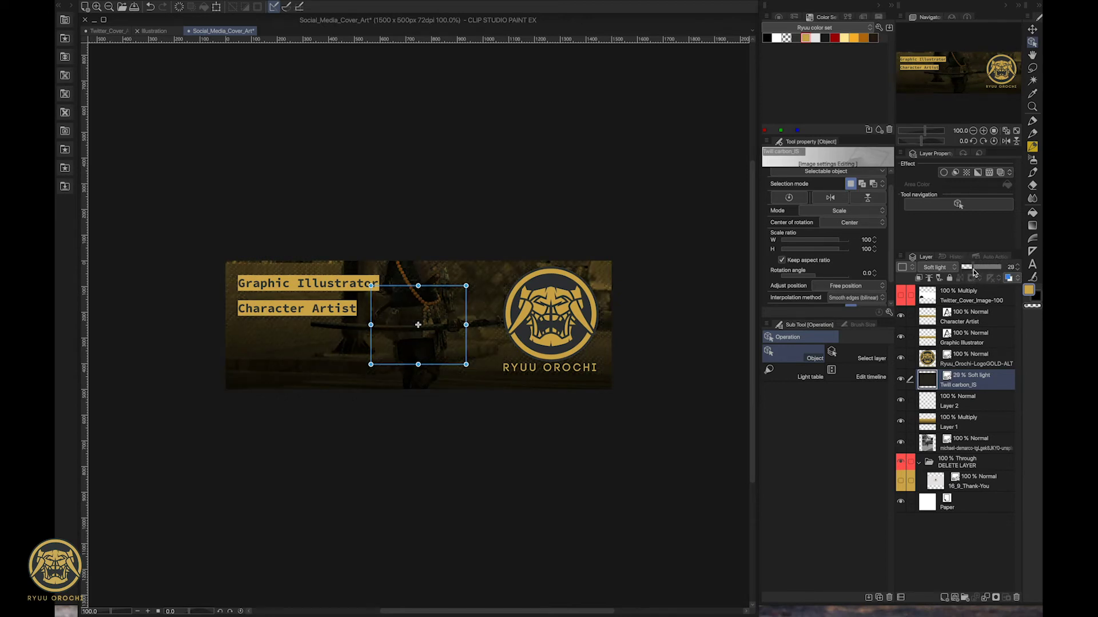
{"action": "left_click", "coordinate": [974, 347]}
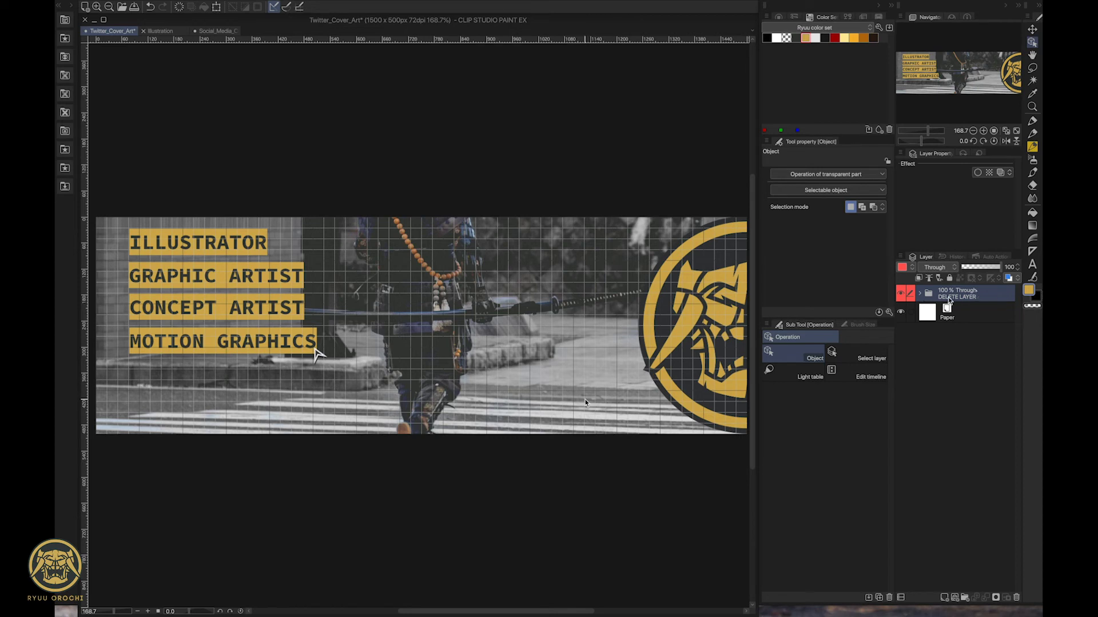
- In the Twitter_Cover_Art document, move the layers from Cursors_3 down to the pictorial logo out of the DELETE LAYER folder and above it
{"action": "left_click", "coordinate": [921, 295]}
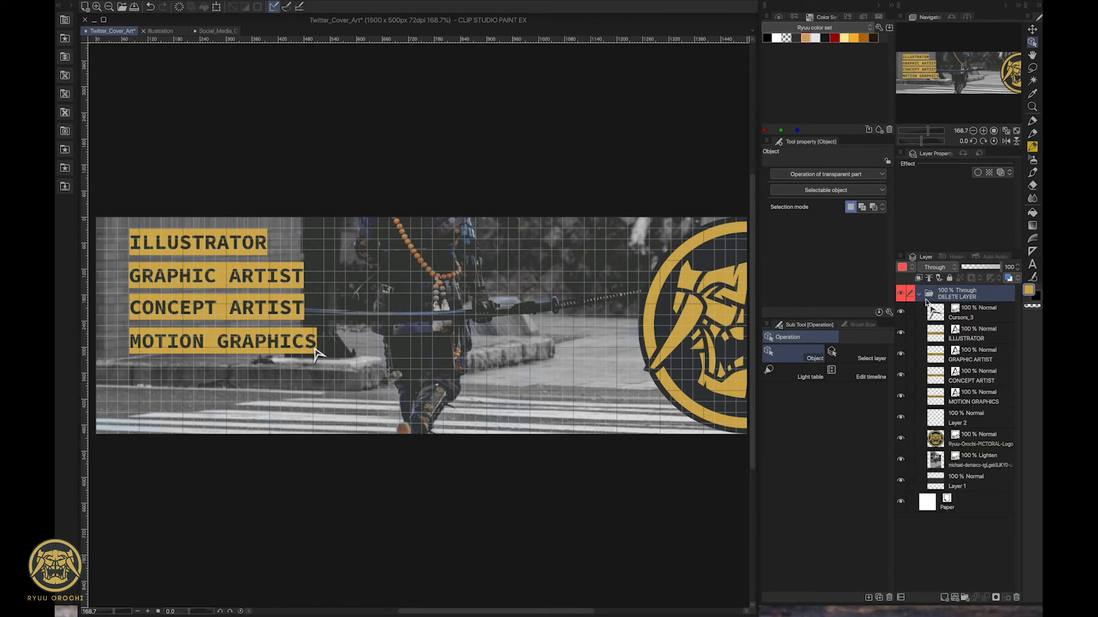
{"action": "left_click", "coordinate": [746, 324]}
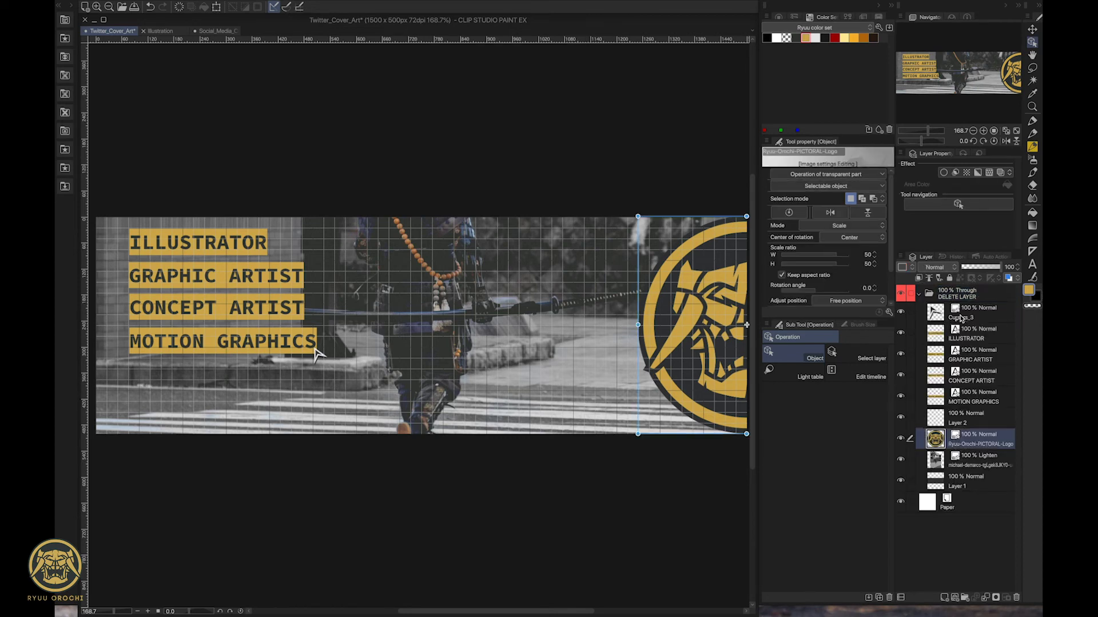
{"action": "left_click", "coordinate": [960, 318], "text": "shift"}
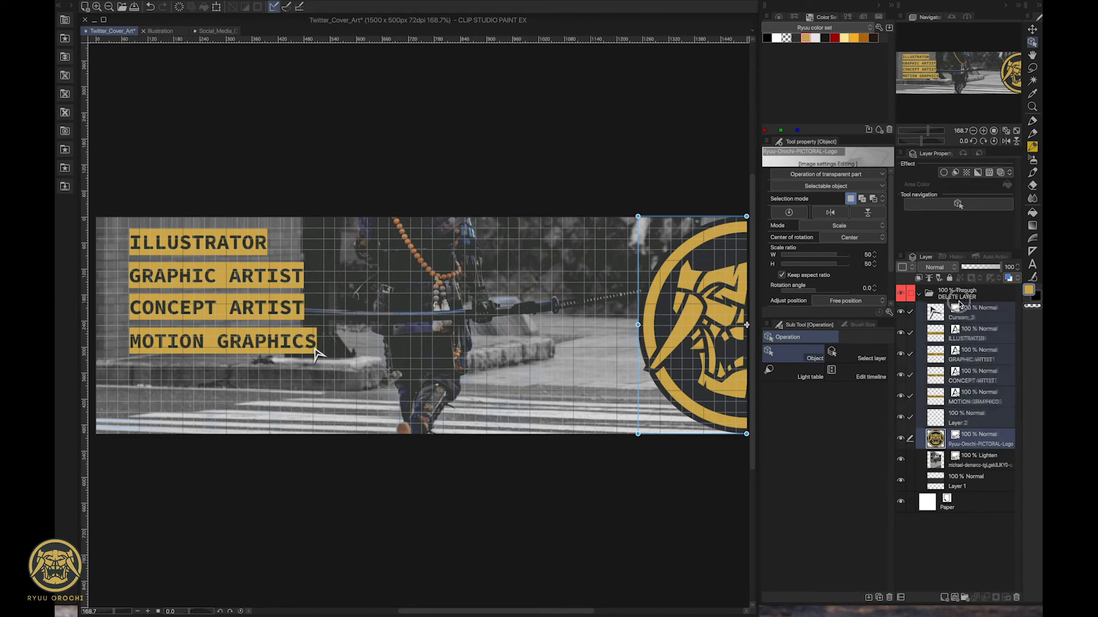
{"action": "left_click_drag", "start_coordinate": [960, 316], "coordinate": [956, 295]}
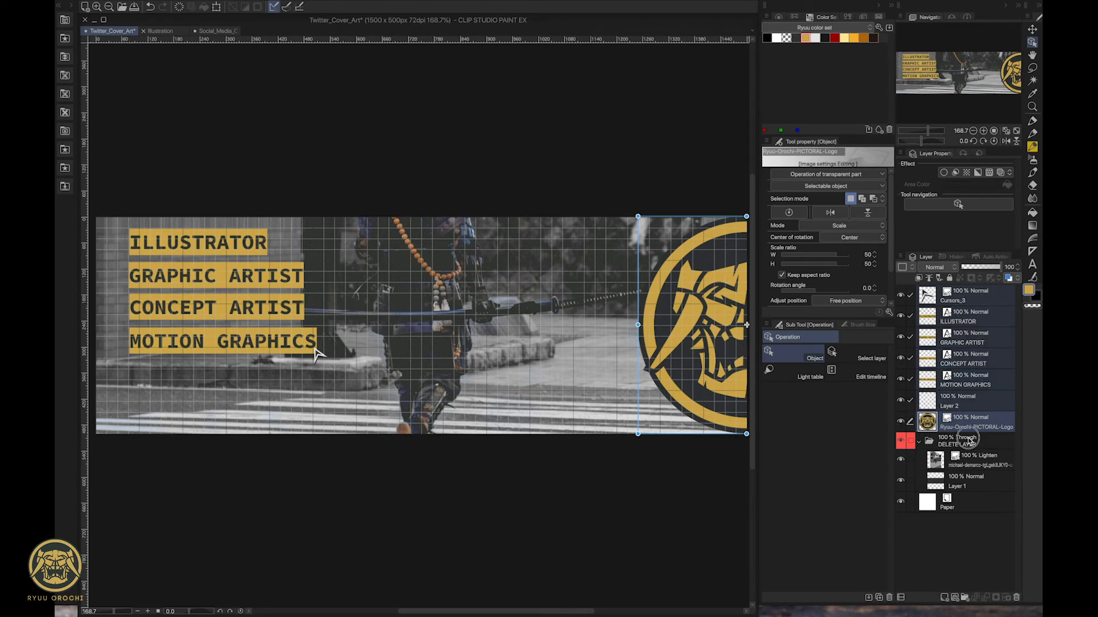
{"action": "left_click", "coordinate": [928, 442]}
{"action": "left_click", "coordinate": [919, 442]}
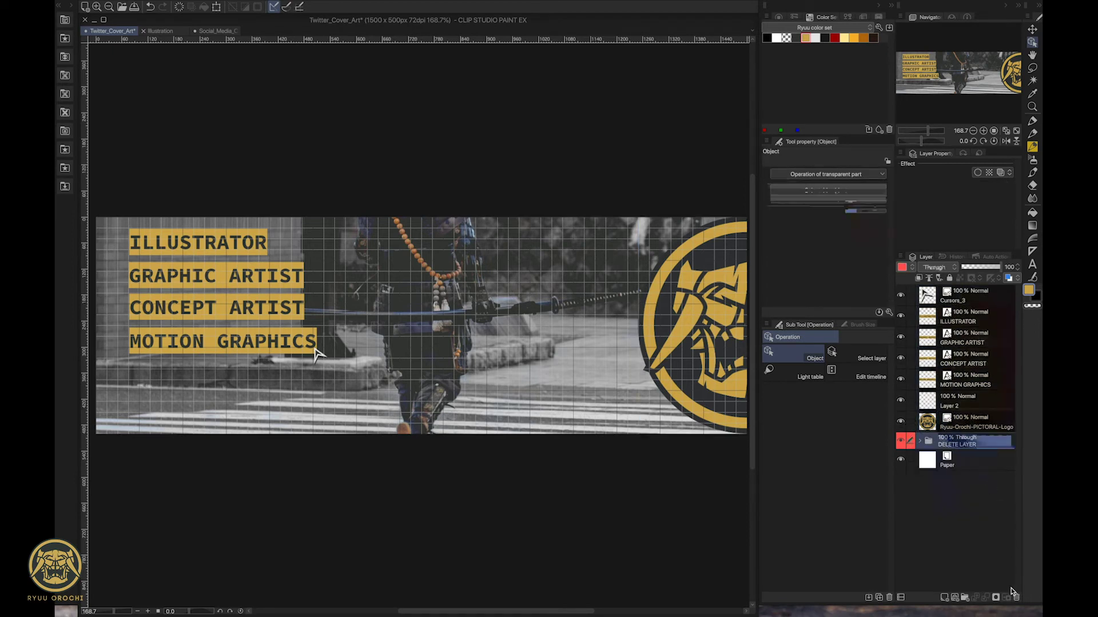
{"action": "left_click", "coordinate": [919, 441]}
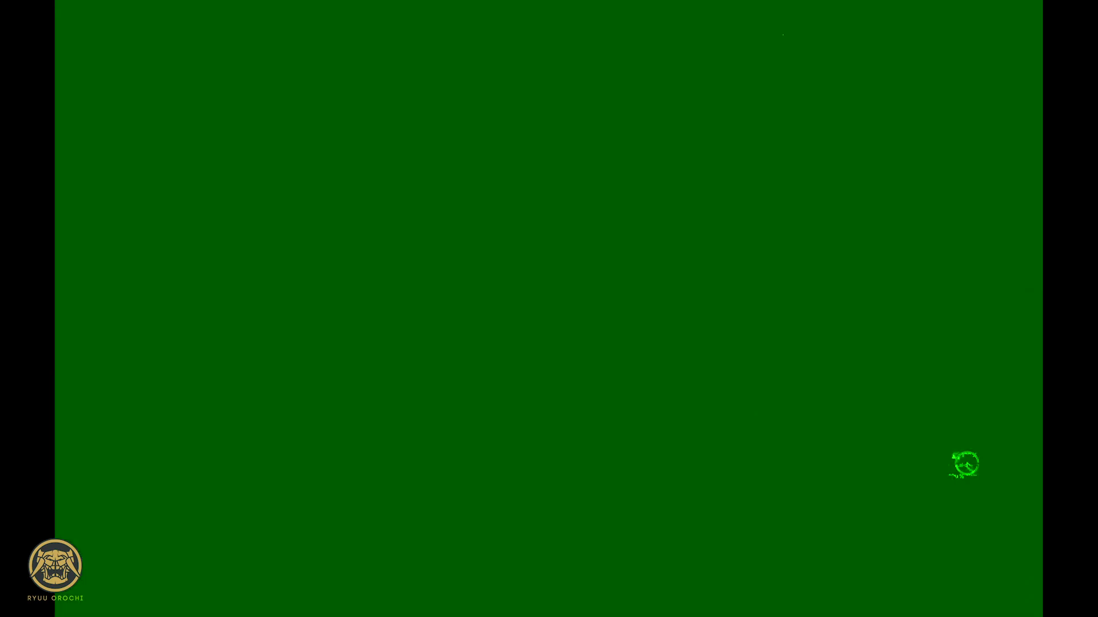
- Move the samurai photo layer out of the DELETE LAYER folder to directly above it, and undo the folder's deletion
{"action": "left_click", "coordinate": [960, 466]}
{"action": "left_click_drag", "start_coordinate": [960, 438], "coordinate": [956, 449]}
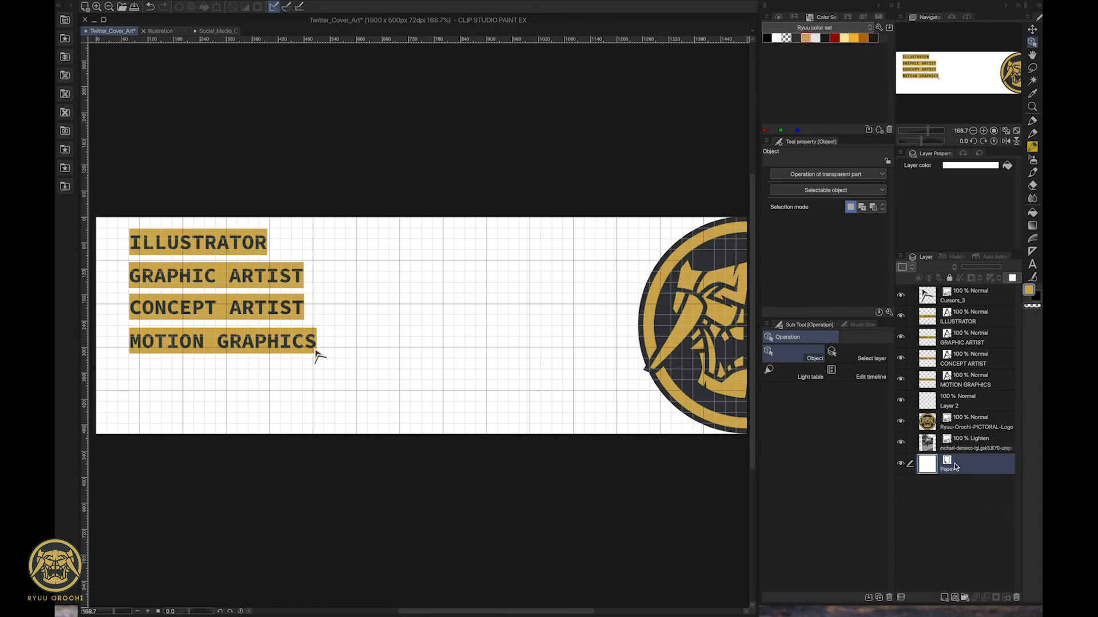
{"action": "key", "text": "ctrl+z"}
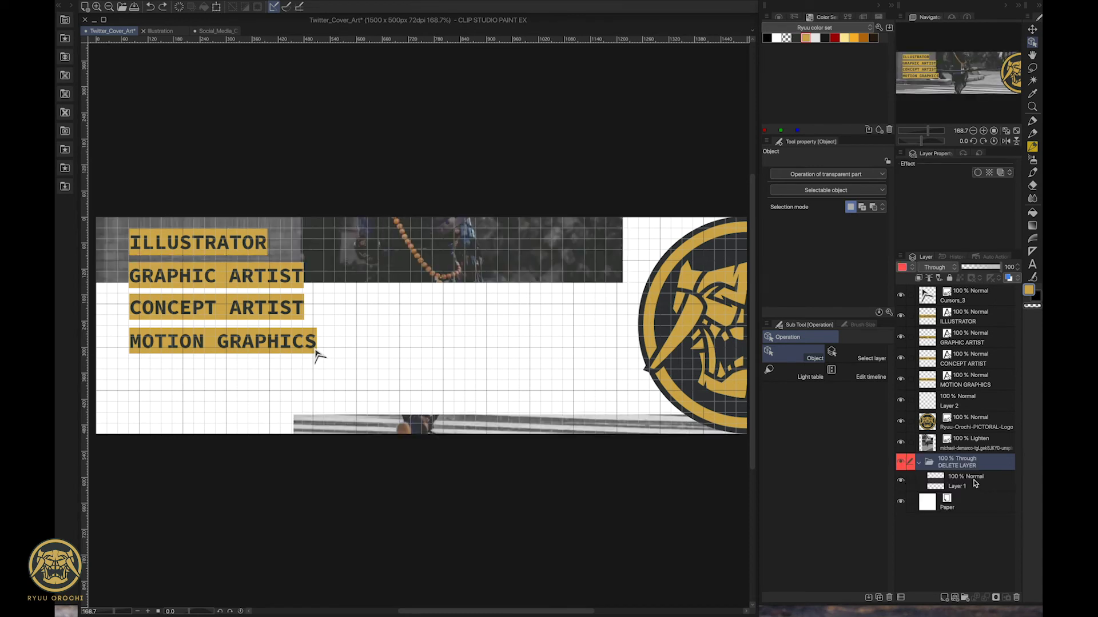
- Move Layer 1 out of the DELETE LAYER folder to directly beneath the samurai photo layer, and delete the emptied folder
{"action": "mouse_move", "coordinate": [999, 487]}
{"action": "left_mouse_down"}
{"action": "mouse_move", "coordinate": [943, 479]}
{"action": "mouse_move", "coordinate": [933, 436]}
{"action": "mouse_move", "coordinate": [953, 443]}
{"action": "mouse_move", "coordinate": [982, 484]}
{"action": "left_mouse_up"}
{"action": "left_click", "coordinate": [952, 478]}
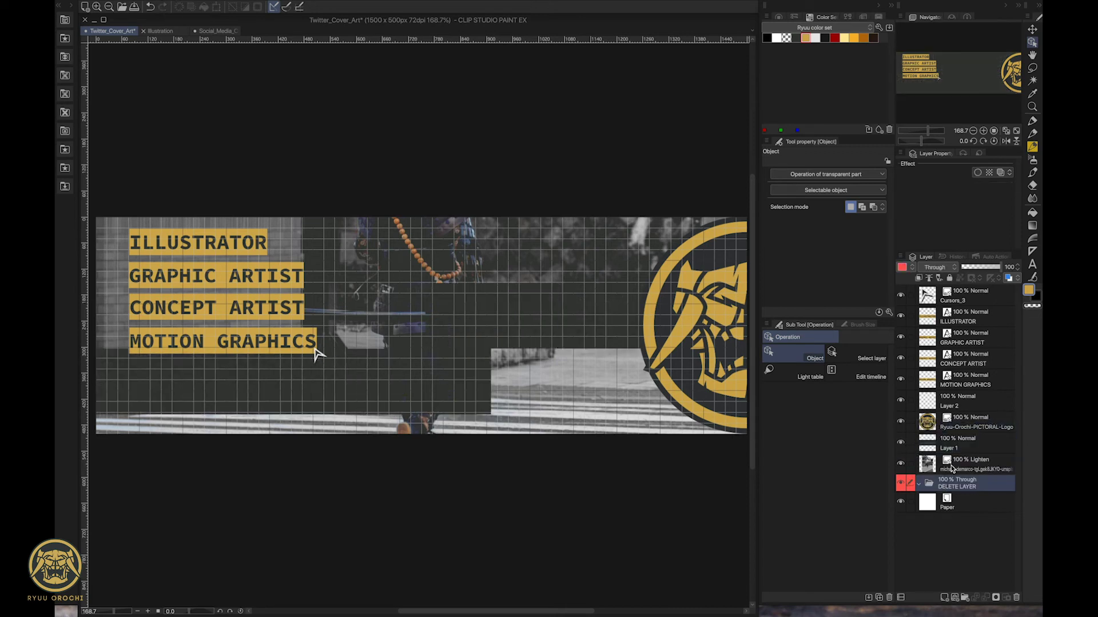
{"action": "key", "text": "ctrl+z"}
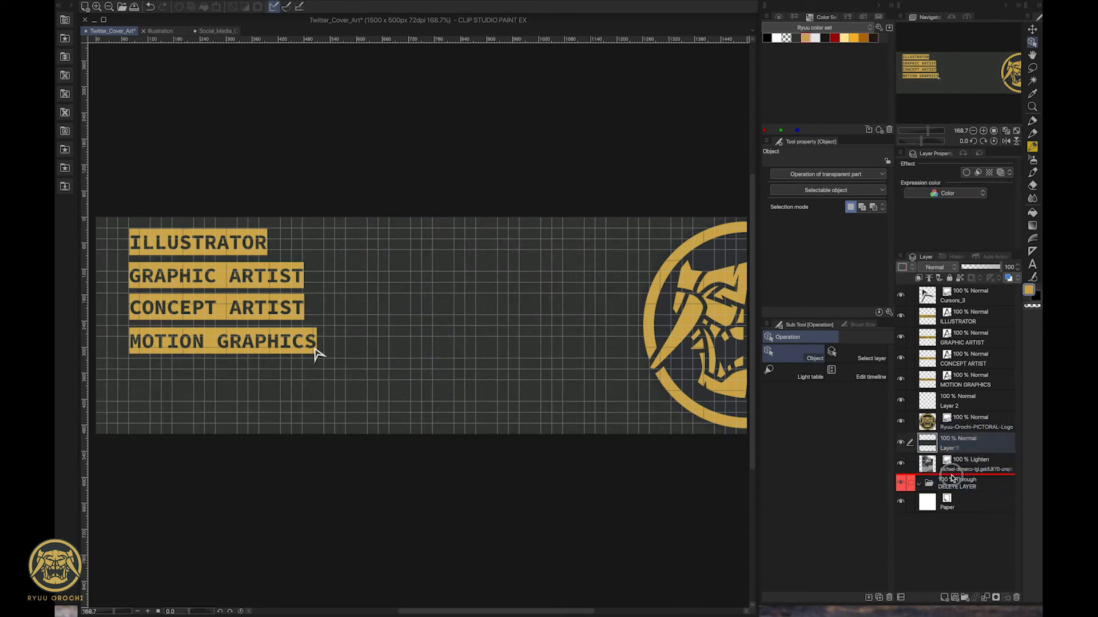
{"action": "left_click_drag", "start_coordinate": [951, 478], "coordinate": [952, 479]}
{"action": "left_click", "coordinate": [953, 483]}
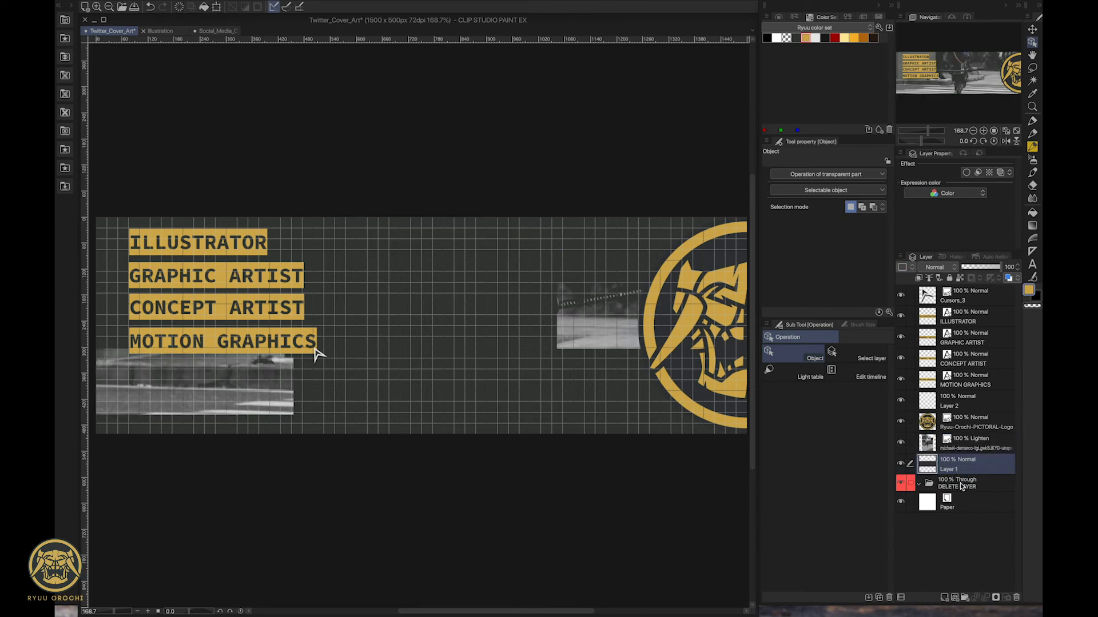
{"action": "left_click", "coordinate": [1017, 598]}
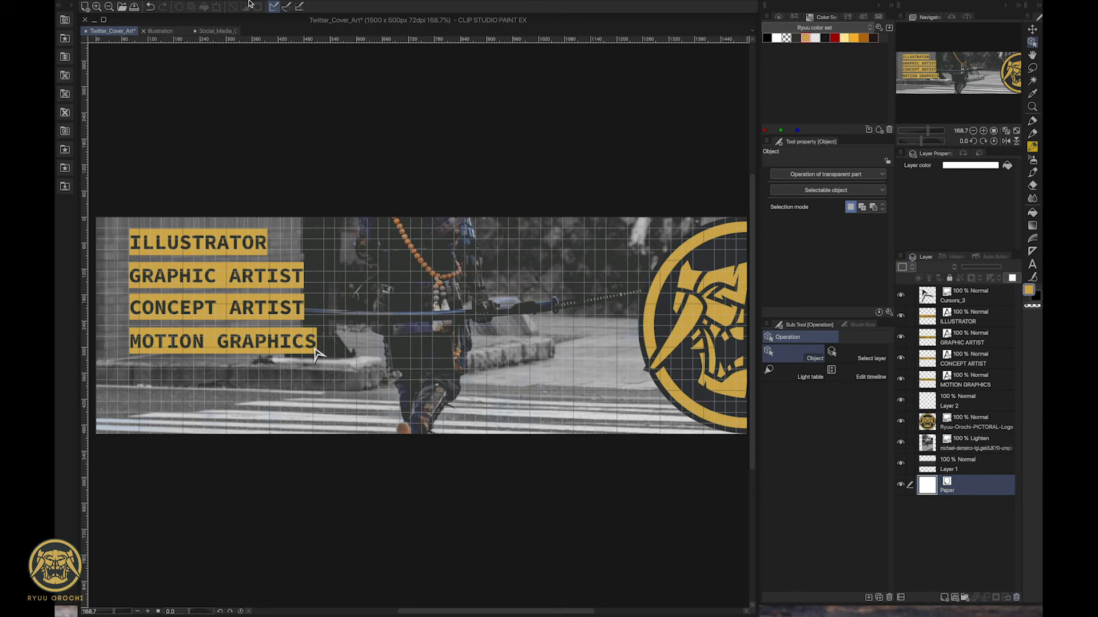
- Export the cover as a single-layer JPEG named Twitter_Cover_Art.jpg to the Desktop at quality 100 and 100% scale, replacing the existing file
{"action": "left_click", "coordinate": [143, 6]}
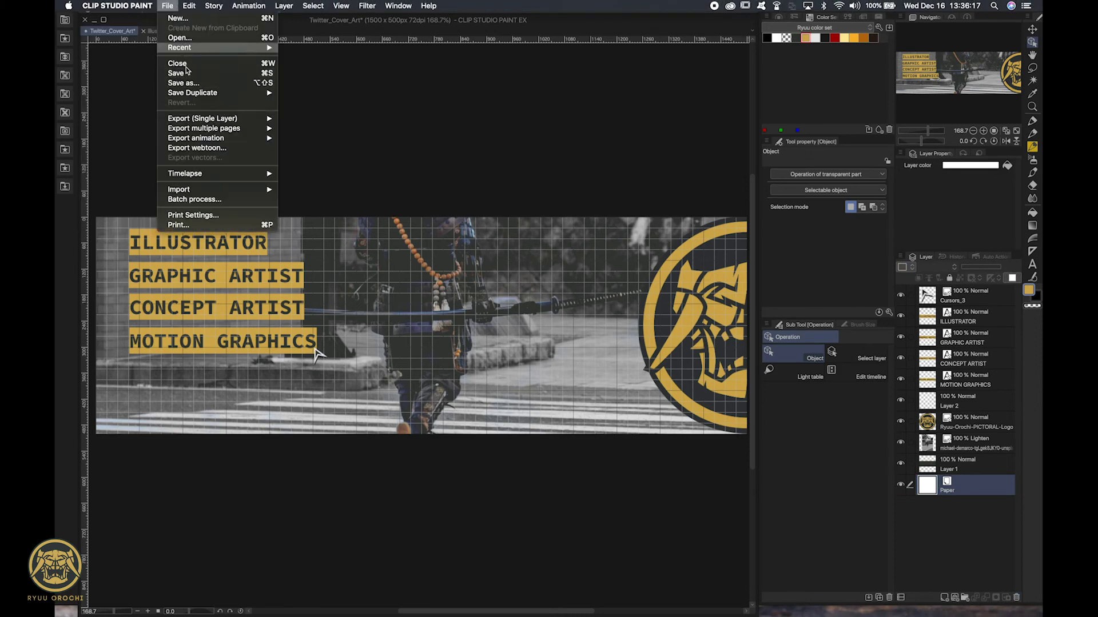
{"action": "mouse_move", "coordinate": [243, 120]}
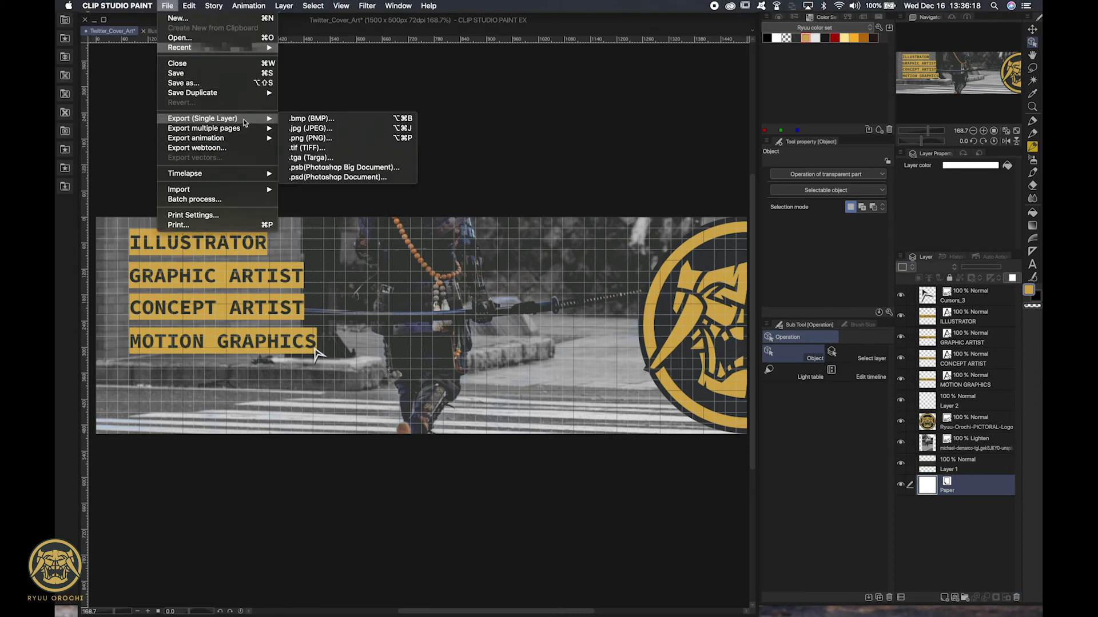
{"action": "left_click", "coordinate": [323, 132]}
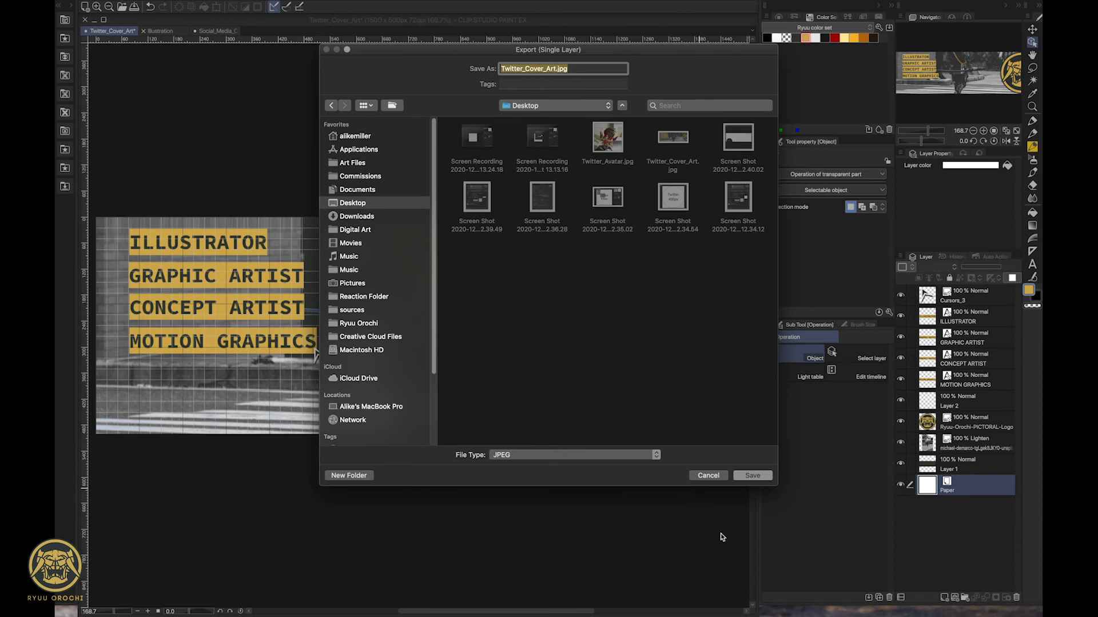
{"action": "left_click", "coordinate": [751, 478]}
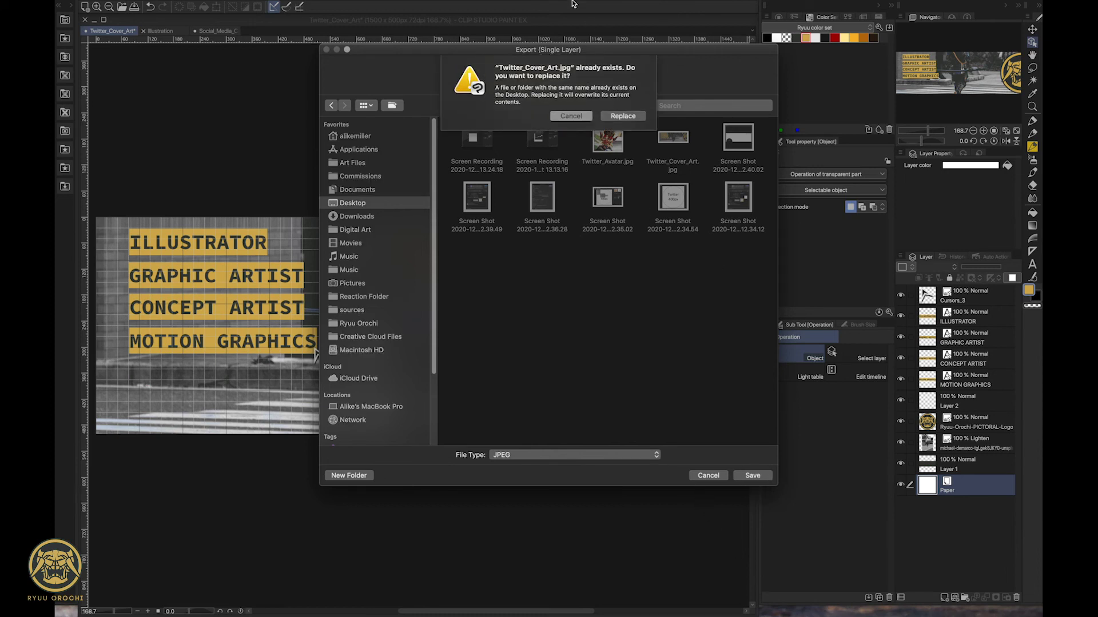
{"action": "left_click", "coordinate": [623, 117]}
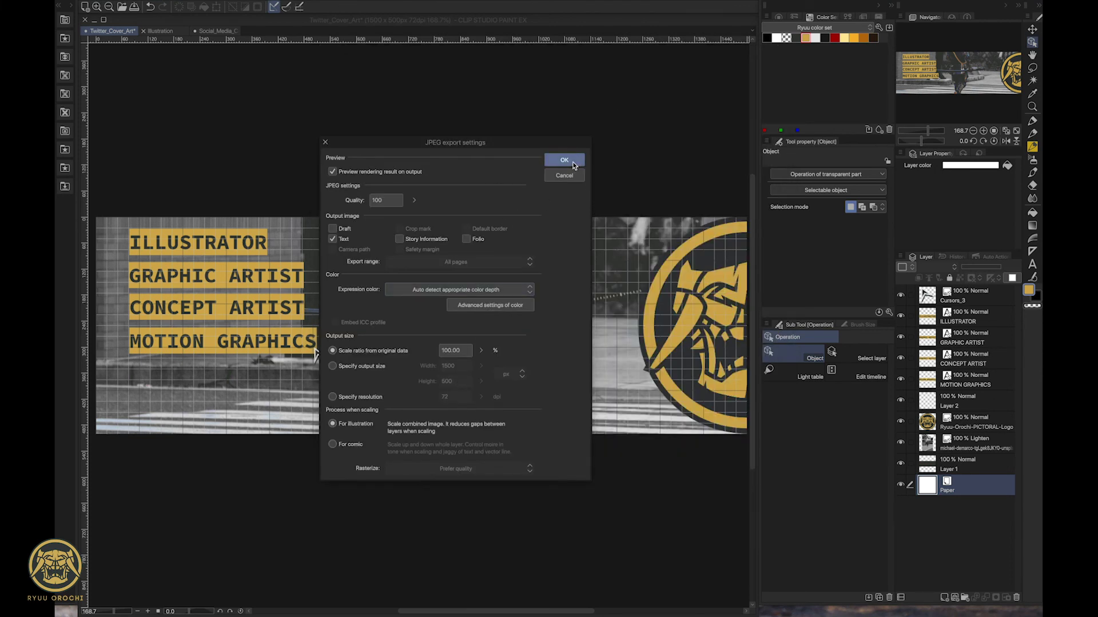
{"action": "left_click", "coordinate": [578, 163]}
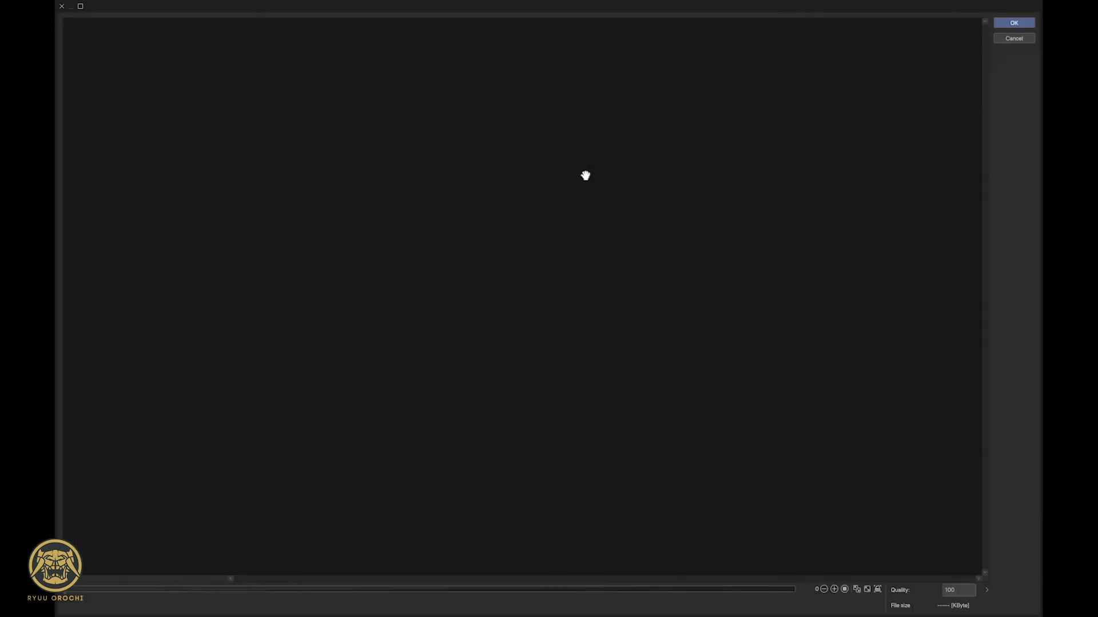
{"action": "left_click", "coordinate": [1015, 25]}
- Switch to the browser's Twitter profile page and open the profile for editing
{"action": "key", "text": "ctrl+Right"}
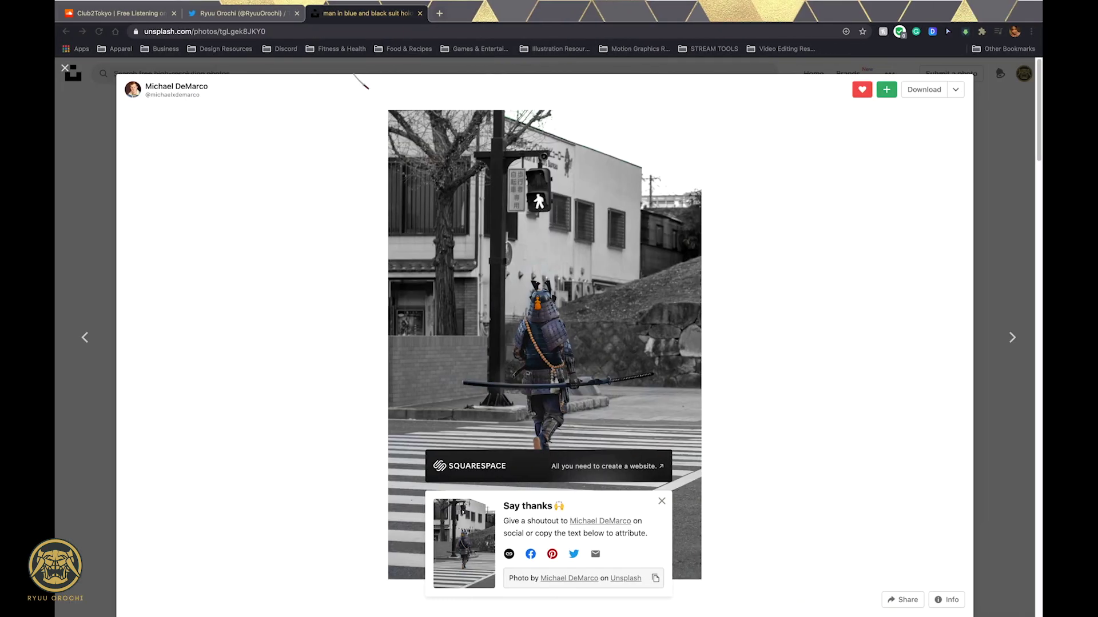
{"action": "left_click", "coordinate": [242, 13]}
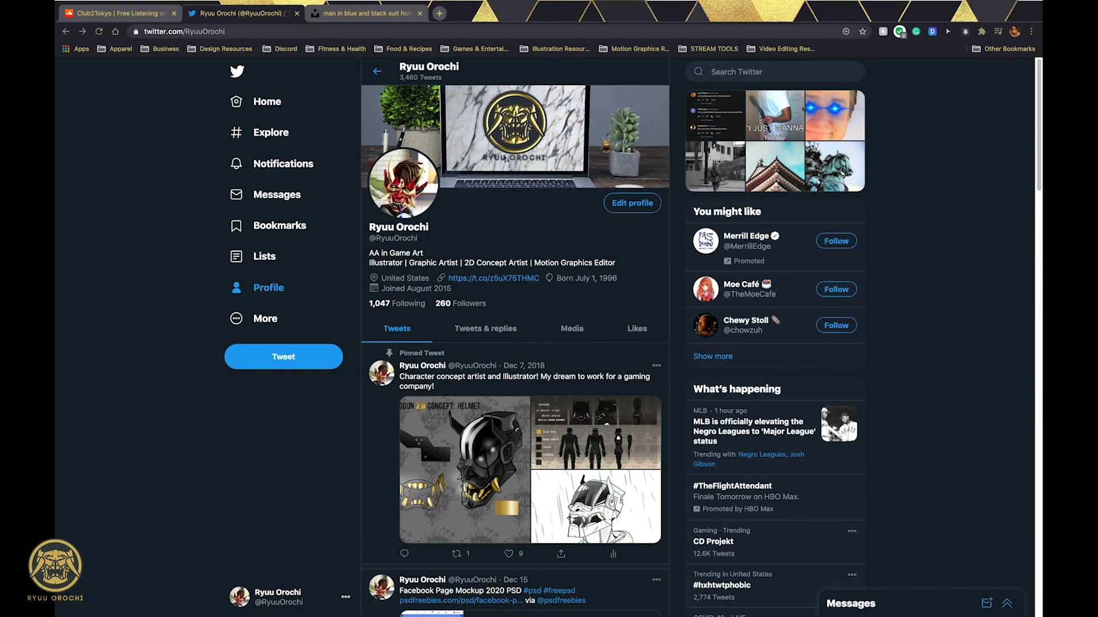
{"action": "left_click", "coordinate": [633, 209]}
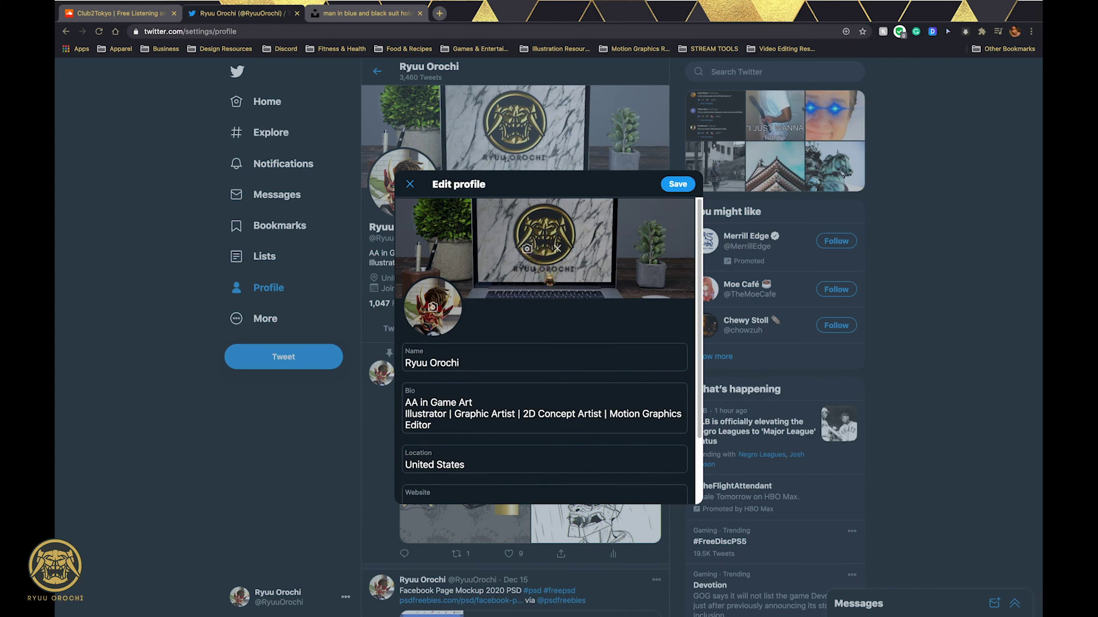
- Choose Twitter_Cover_Art.jpg from the Desktop as the profile's header image and apply it at the default crop
{"action": "left_click", "coordinate": [532, 256]}
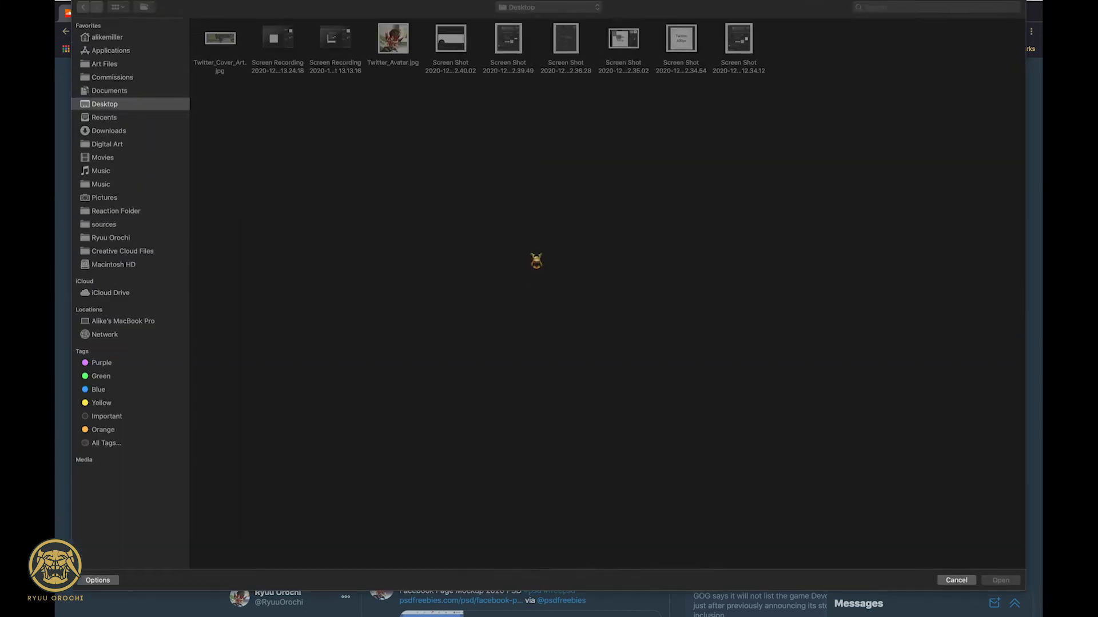
{"action": "left_click", "coordinate": [220, 43]}
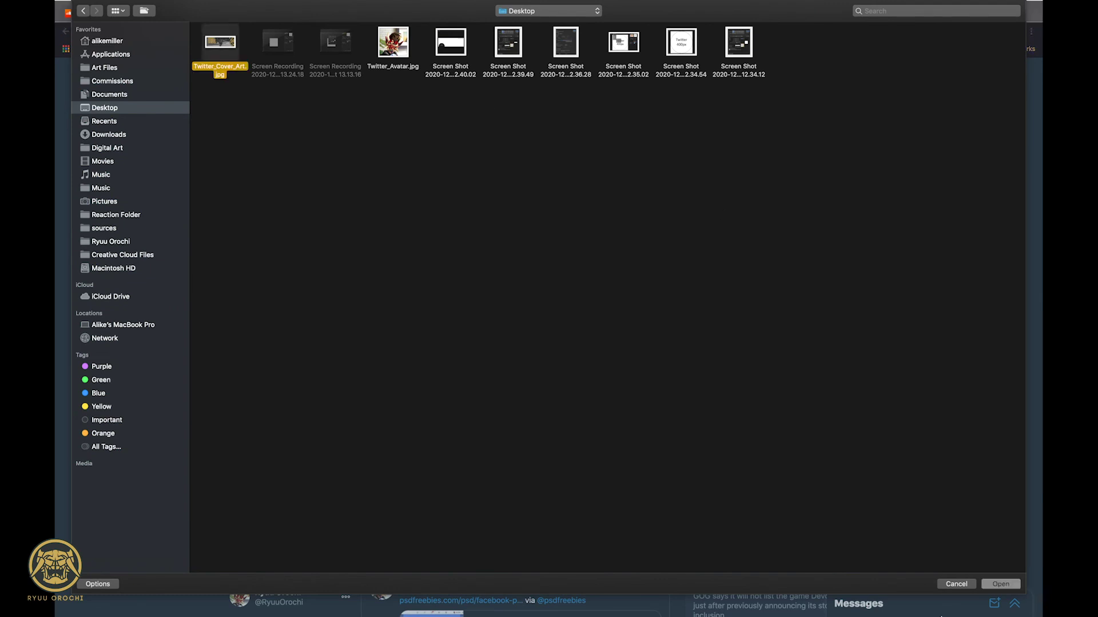
{"action": "left_click", "coordinate": [993, 586]}
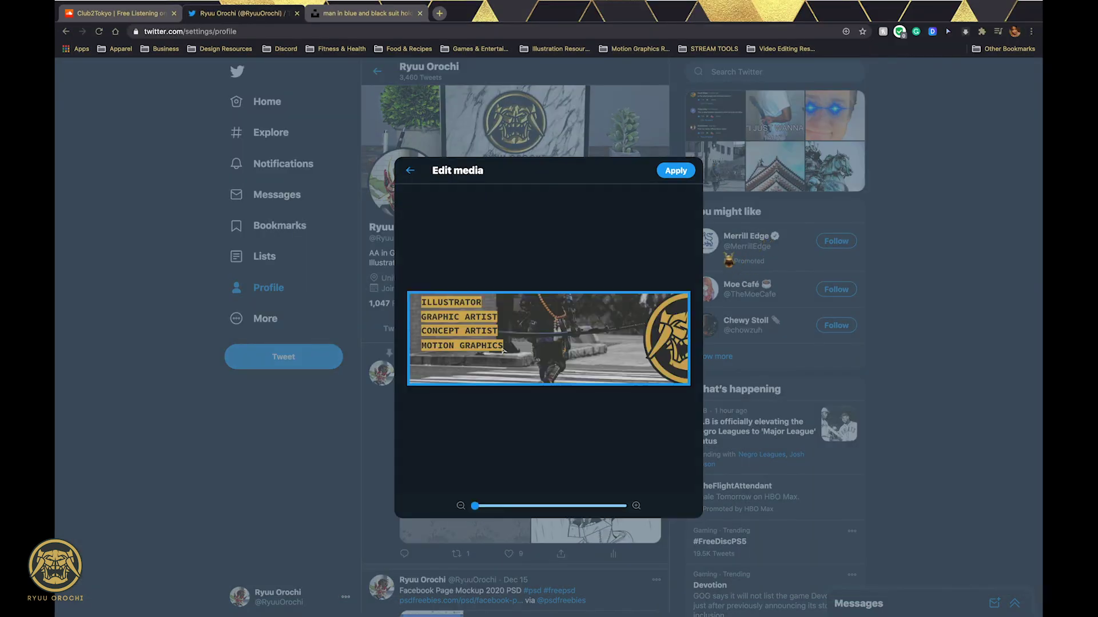
{"action": "left_click", "coordinate": [677, 171]}
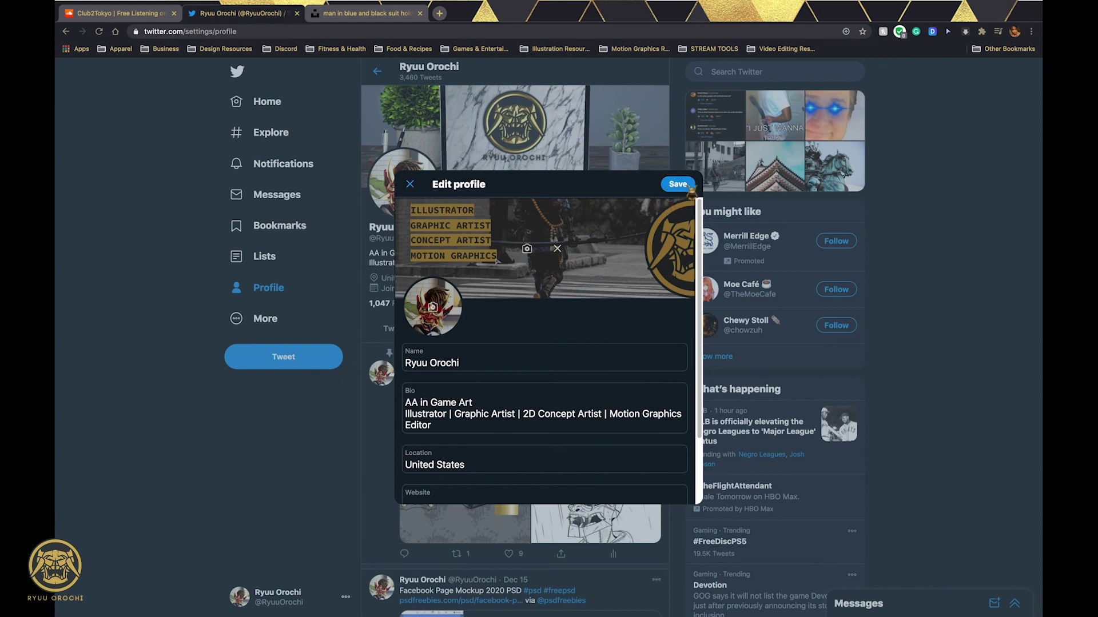
- Close the profile editor and reload the Twitter profile page
{"action": "key", "text": "Escape"}
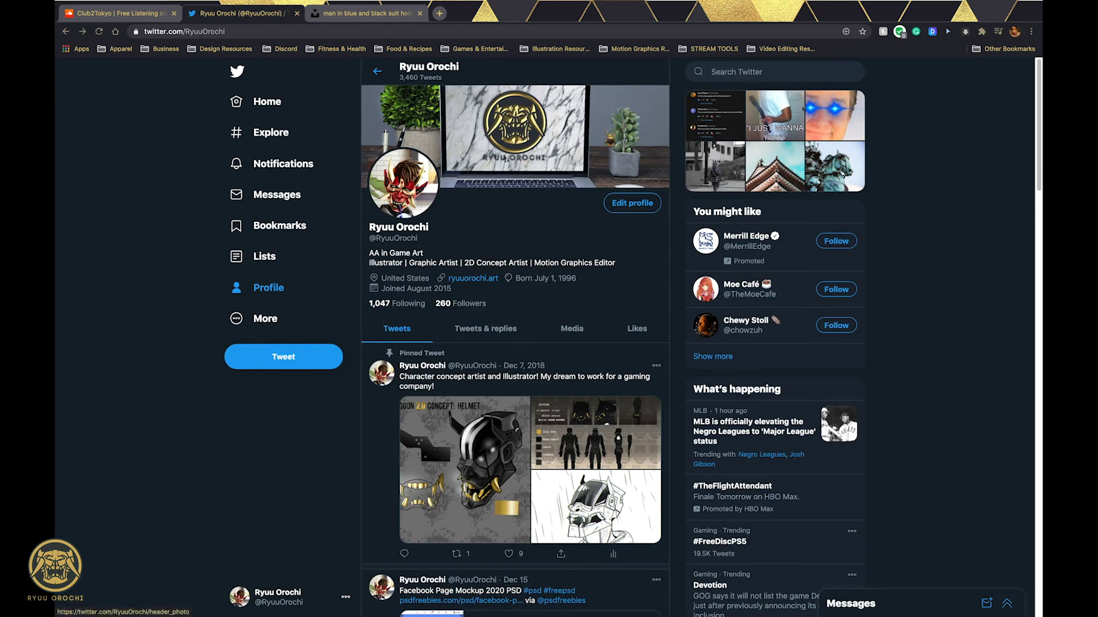
{"action": "key", "text": "super+r"}
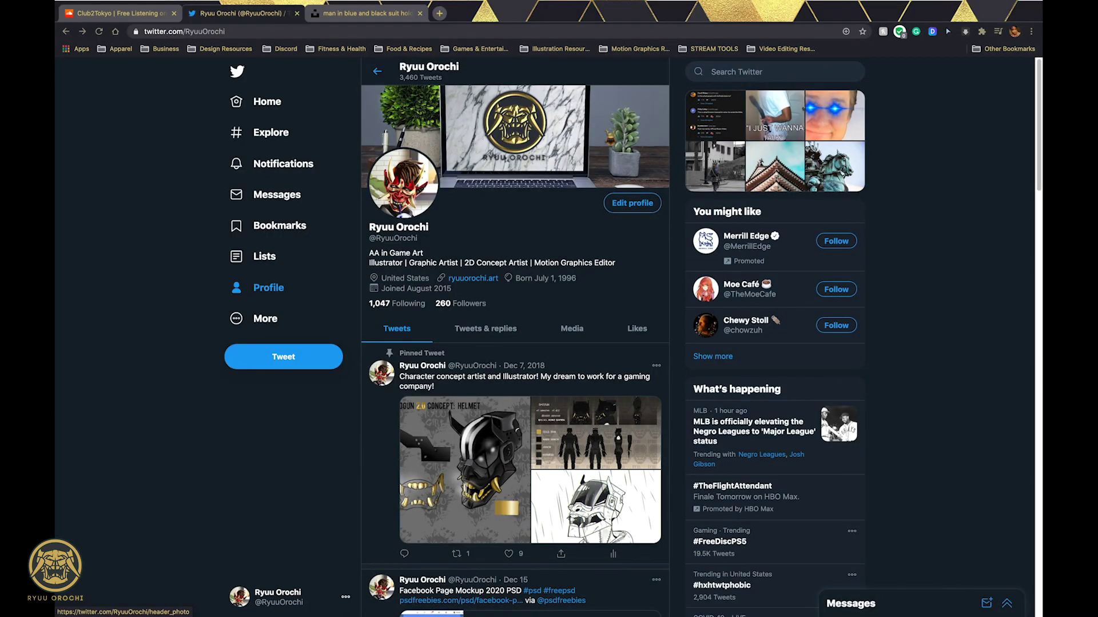